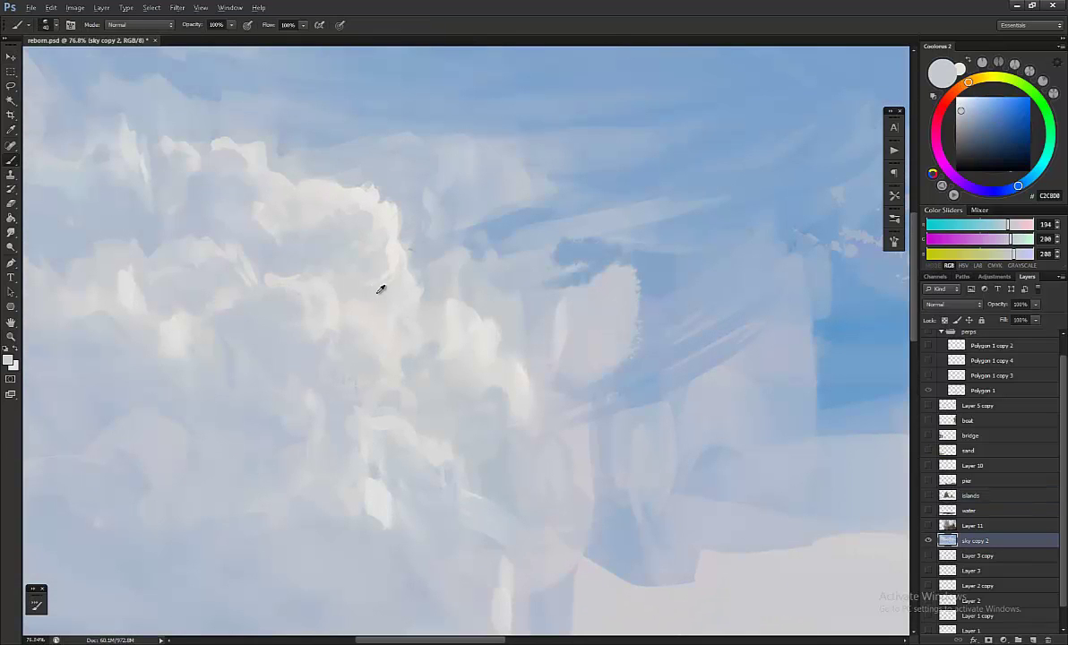
# Step: Soften the cloud's body with pale grey and note in Notepad that the grey colors appear more warm because the sky is blue and very saturated
pyautogui.moveTo(381, 288); pyautogui.dragTo(399, 414)
pyautogui.hotkey('alt', 'Tab')
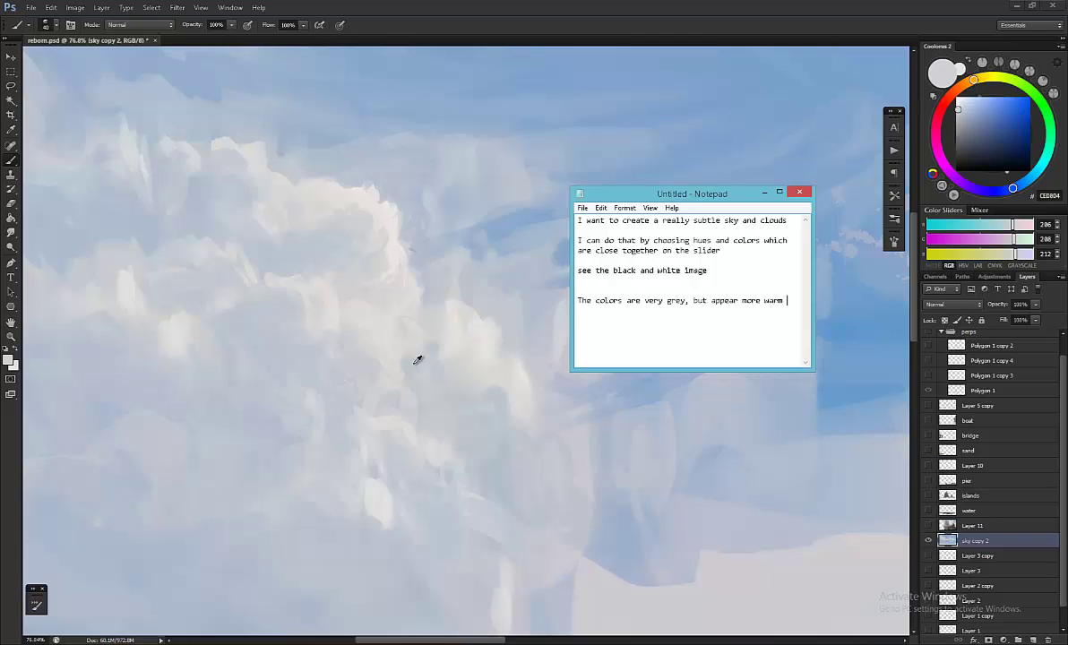
pyautogui.hotkey('alt', 'Tab')
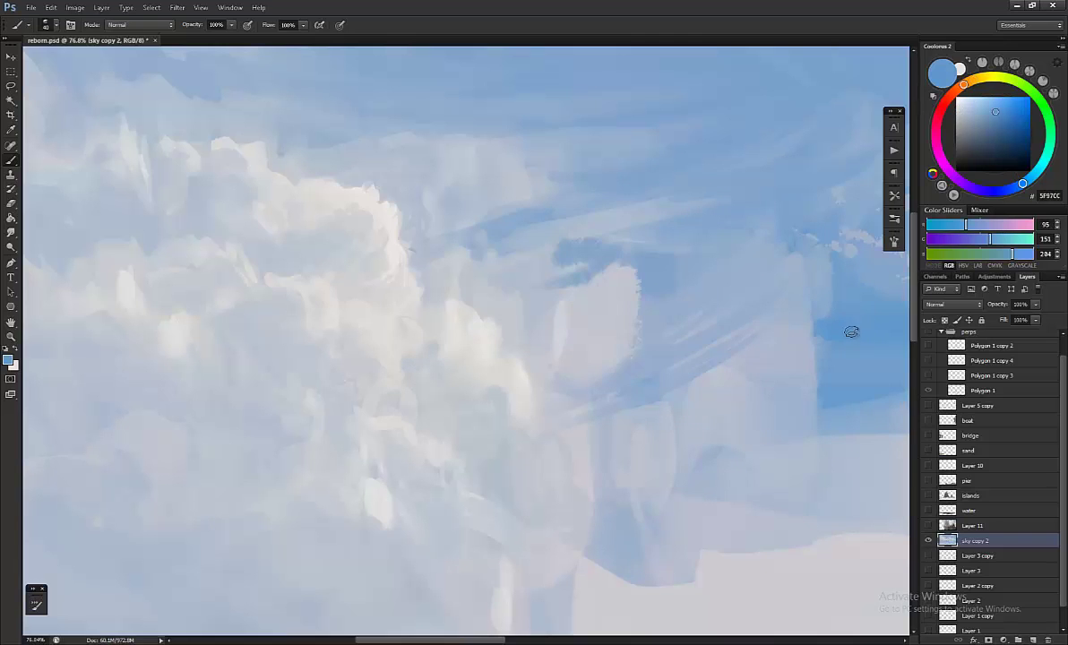
# Step: Show the painting layers from water up to Layer 5 copy over the sky
pyautogui.keyDown('alt'); pyautogui.scroll(-5, 639, 310); pyautogui.keyUp('alt')
pyautogui.press('z')
pyautogui.moveTo(928, 525); pyautogui.dragTo(928, 405)
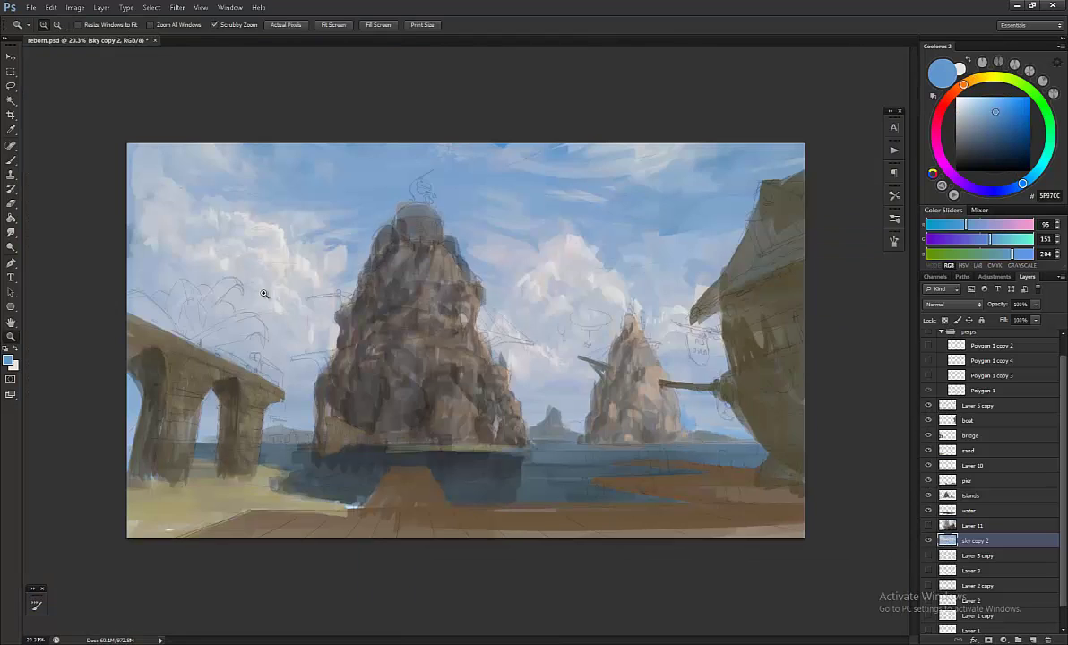
# Step: Add the Notepad line "I use a chisel brush to make shapes with hard edges, and a cloud brush for fluffyness"
pyautogui.keyDown('alt'); pyautogui.scroll(1, 465, 341); pyautogui.keyUp('alt')
pyautogui.keyDown('alt'); pyautogui.scroll(-4, 269, 314); pyautogui.keyUp('alt')
pyautogui.press('b')
pyautogui.moveTo(269, 315); pyautogui.dragTo(397, 336)
pyautogui.hotkey('alt', 'Tab')
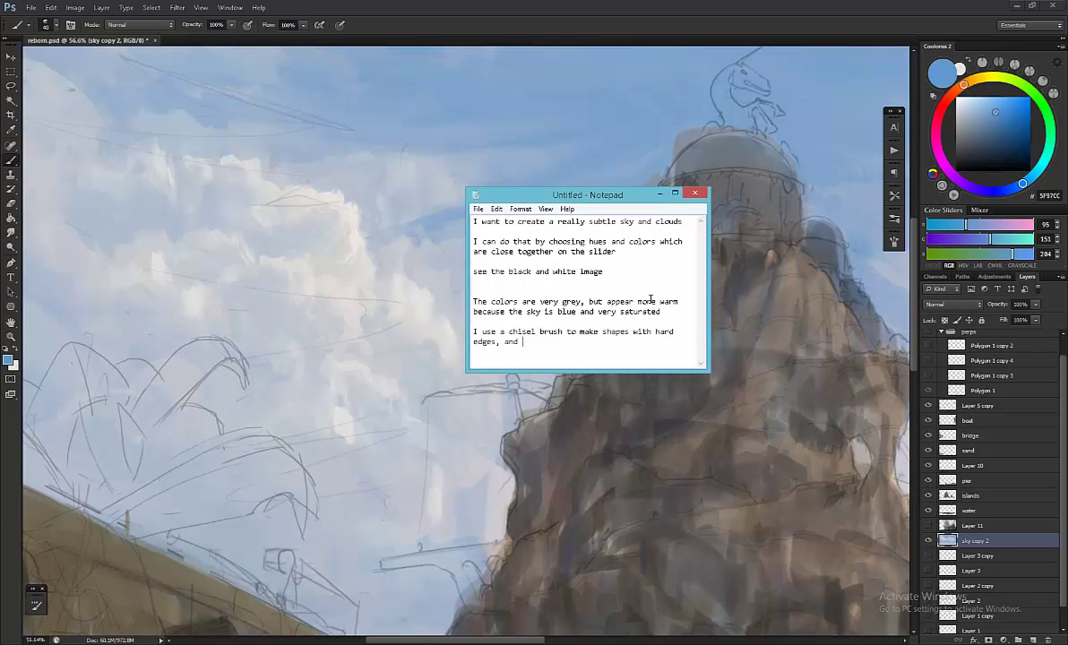
# Step: Choose a soft-edged cloud brush preset, sample a pale cloud grey, and try it in the sky beside the central island's summit
pyautogui.hotkey('alt', 'Tab')
pyautogui.rightClick(259, 237)
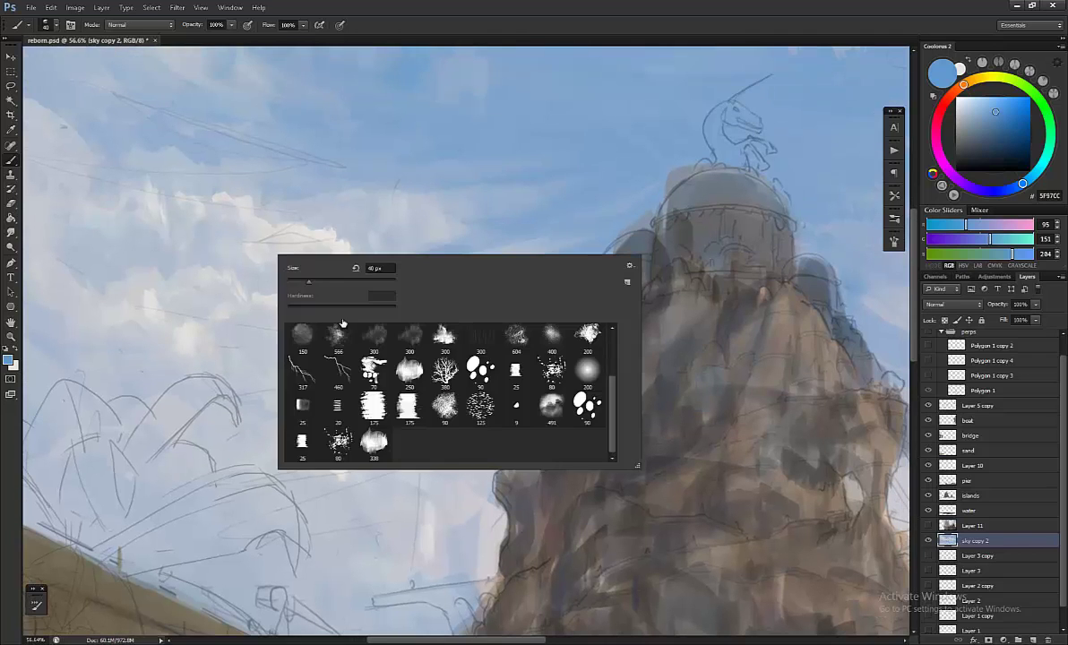
pyautogui.doubleClick(430, 358)
pyautogui.keyDown('alt'); pyautogui.click(481, 233); pyautogui.keyUp('alt')
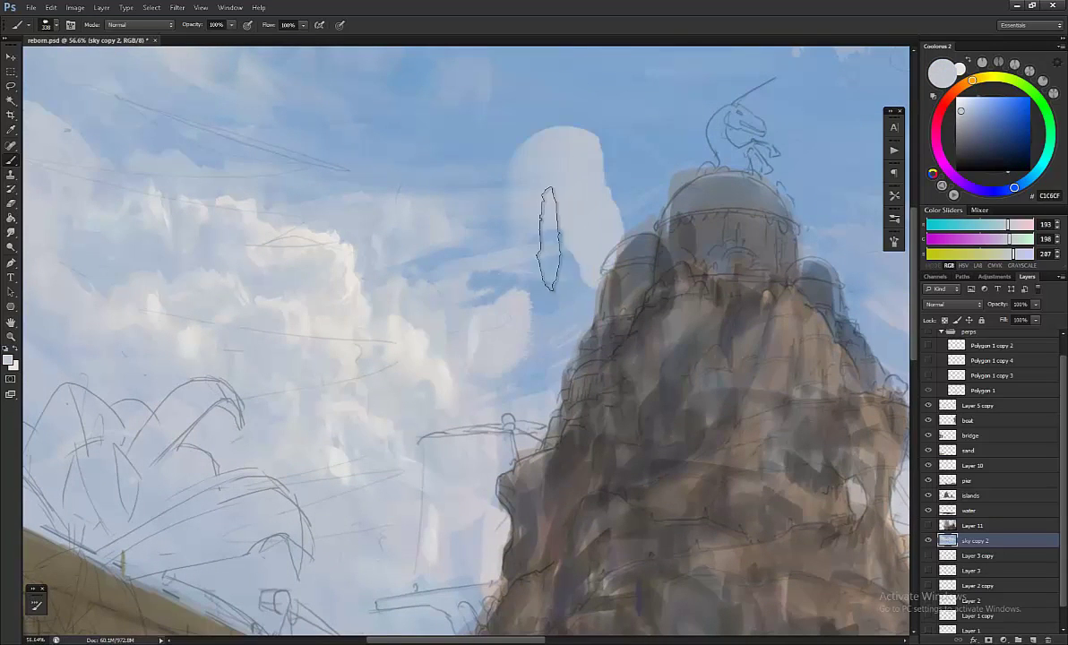
# Step: Paint muted blue-grey tones into the sky between the large cloud and the central island
pyautogui.press('z')
pyautogui.moveTo(506, 338); pyautogui.dragTo(477, 338)
pyautogui.press('b')
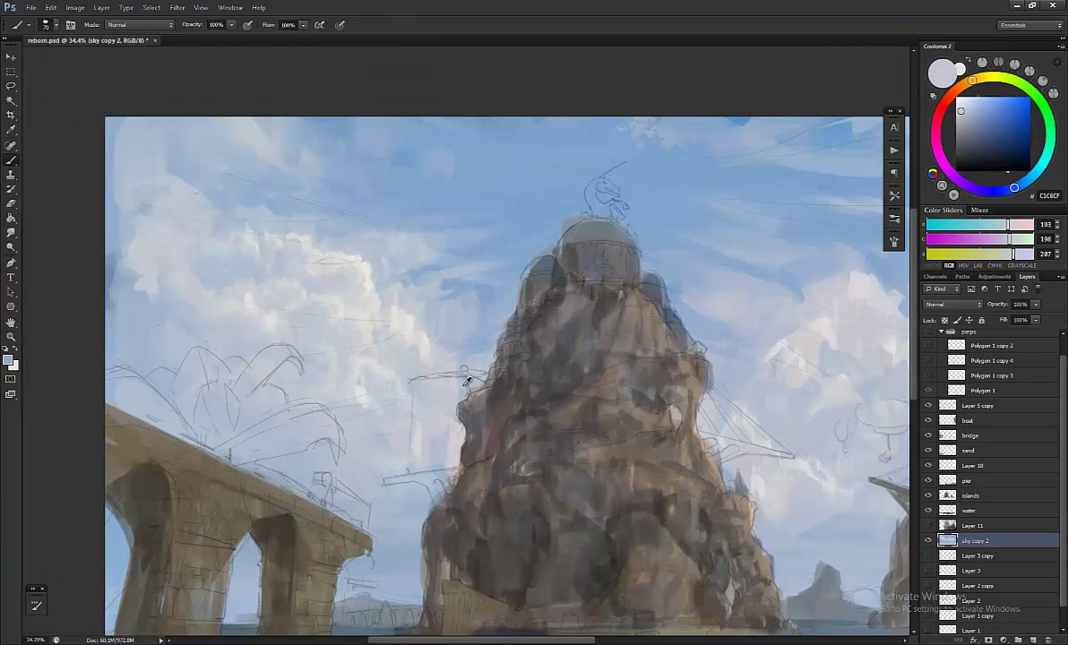
pyautogui.moveTo(466, 380); pyautogui.dragTo(491, 307)
pyautogui.scroll(-2, 491, 307)
pyautogui.keyDown('alt'); pyautogui.click(499, 367); pyautogui.keyUp('alt')
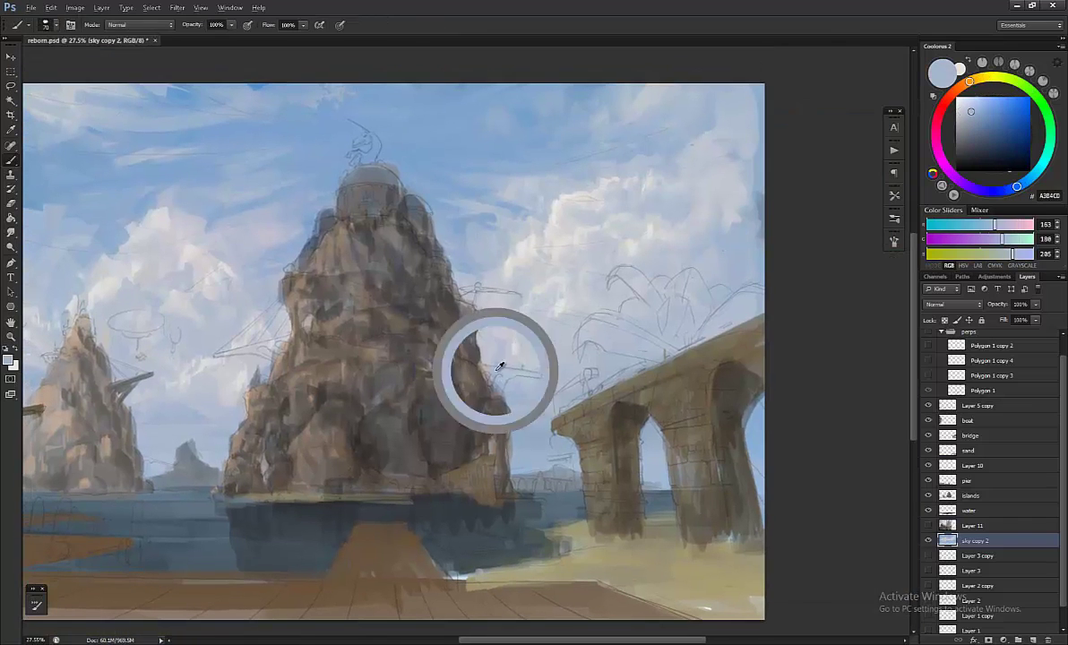
# Step: Sample light blue-grey tones and build up the lower part of the cloud above the bridge
pyautogui.moveTo(498, 367); pyautogui.dragTo(352, 416)
pyautogui.scroll(3, 588, 353)
pyautogui.keyDown('alt'); pyautogui.click(495, 340); pyautogui.keyUp('alt')
pyautogui.scroll(-2, 352, 417)
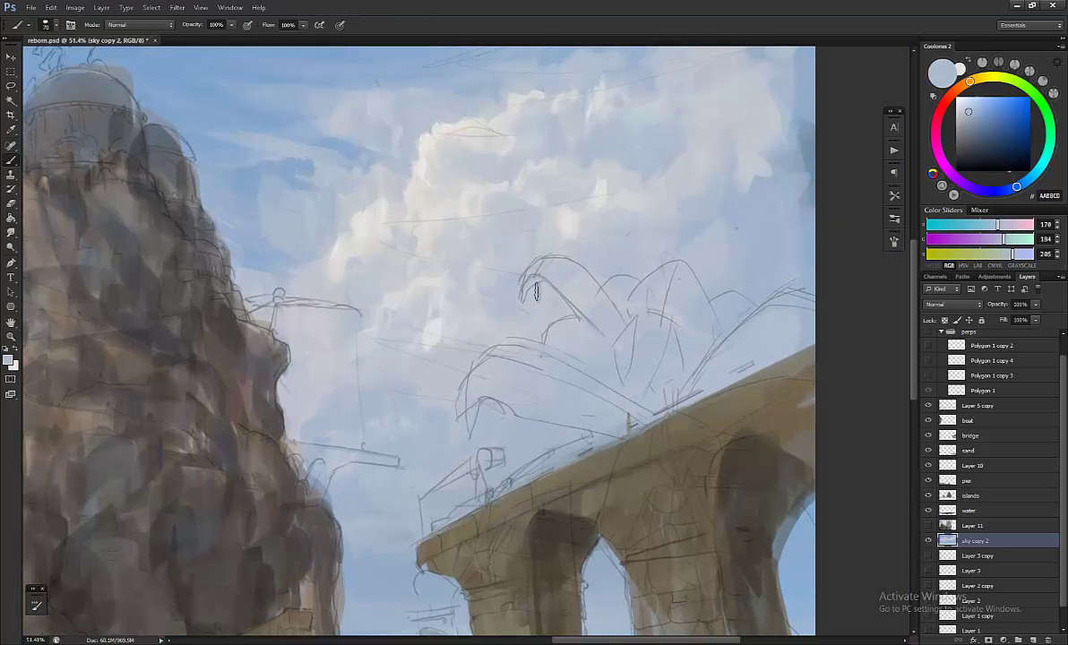
pyautogui.scroll(-2, 588, 285)
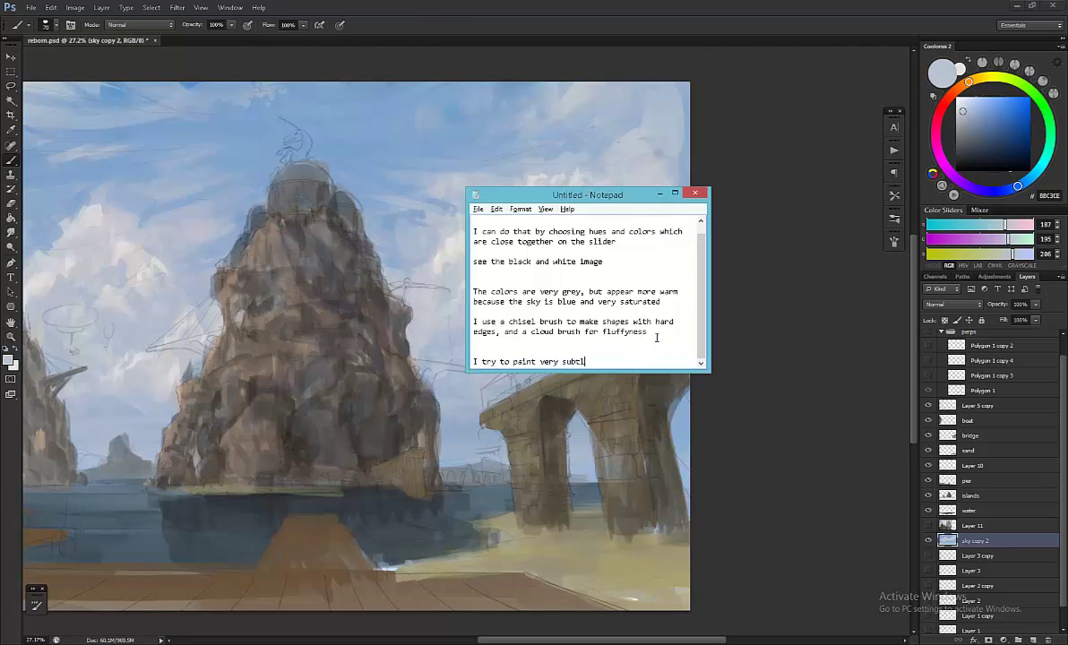
# Step: Note in Notepad "I try to paint very subtle, almost no pressure on the pen, and just apply small layers and layers to create a nice volume"
pyautogui.write('on the pen, and')
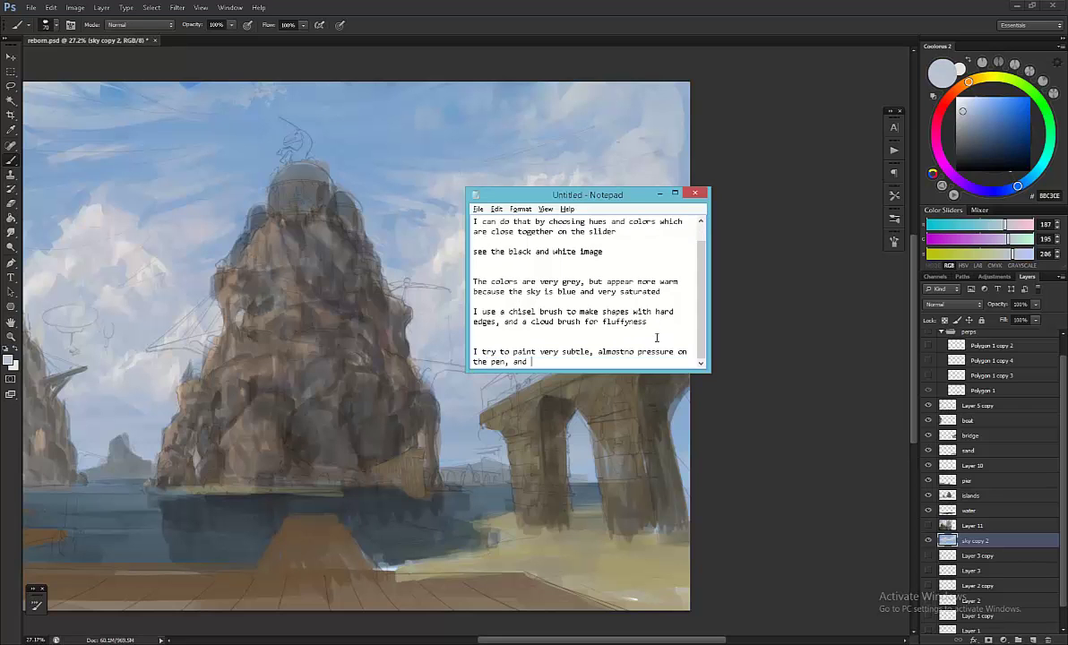
pyautogui.write('ayers to create a nice volume')
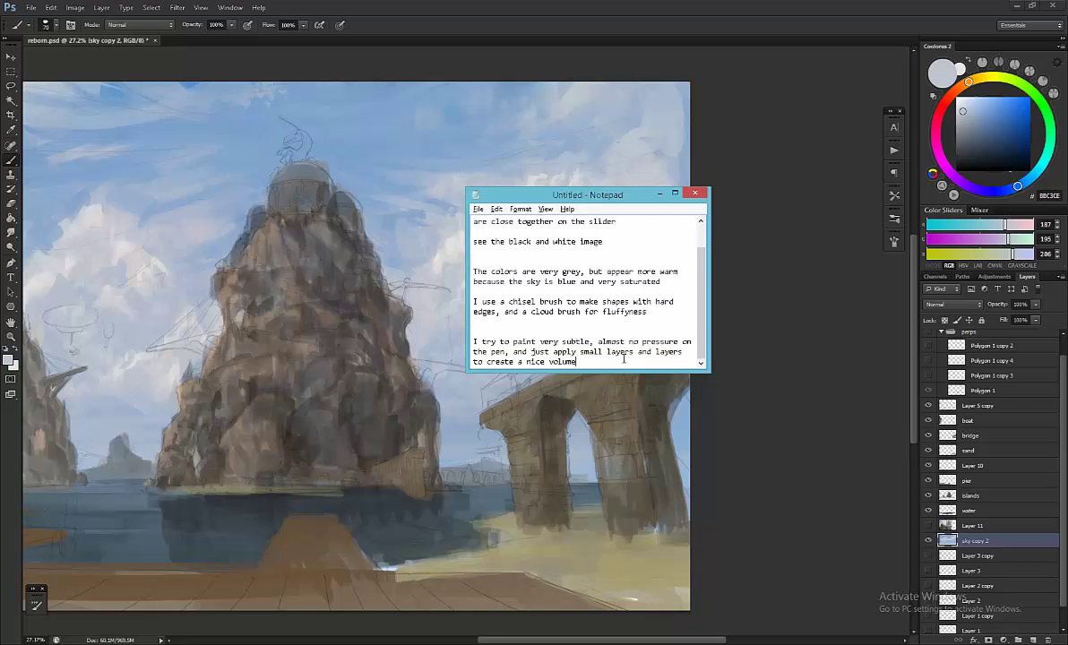
pyautogui.hotkey('alt', 'Tab')
# Step: Paint sampled blue-grey tones over the sky patches between the island and the bridge and blend them with the Smudge tool
pyautogui.scroll(5, 470, 359)
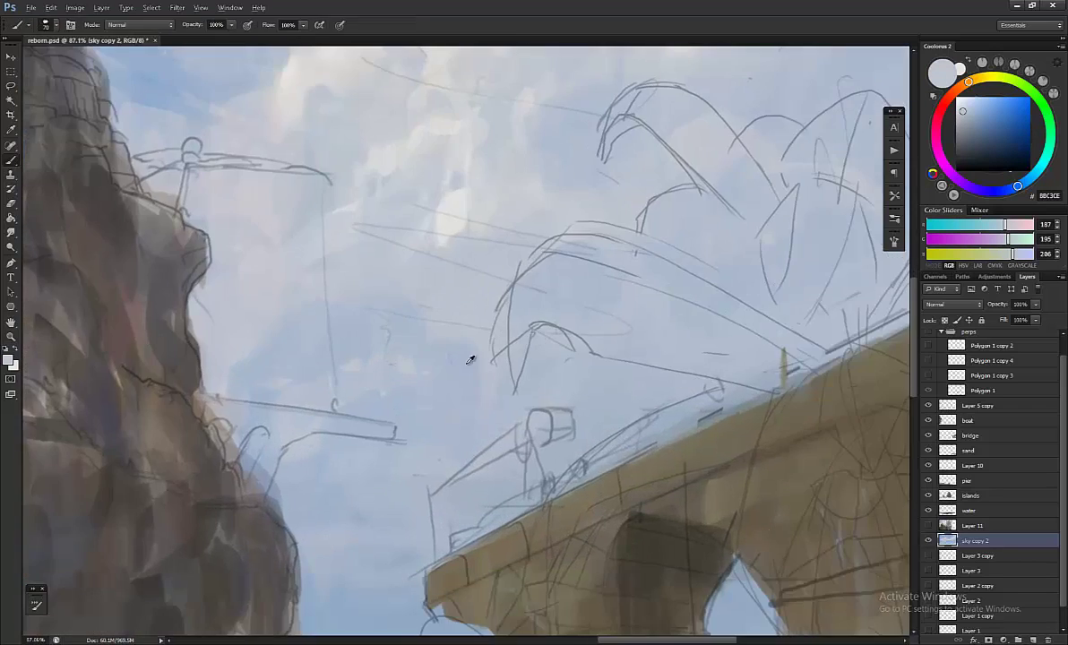
pyautogui.keyDown('alt'); pyautogui.click(387, 356); pyautogui.keyUp('alt')
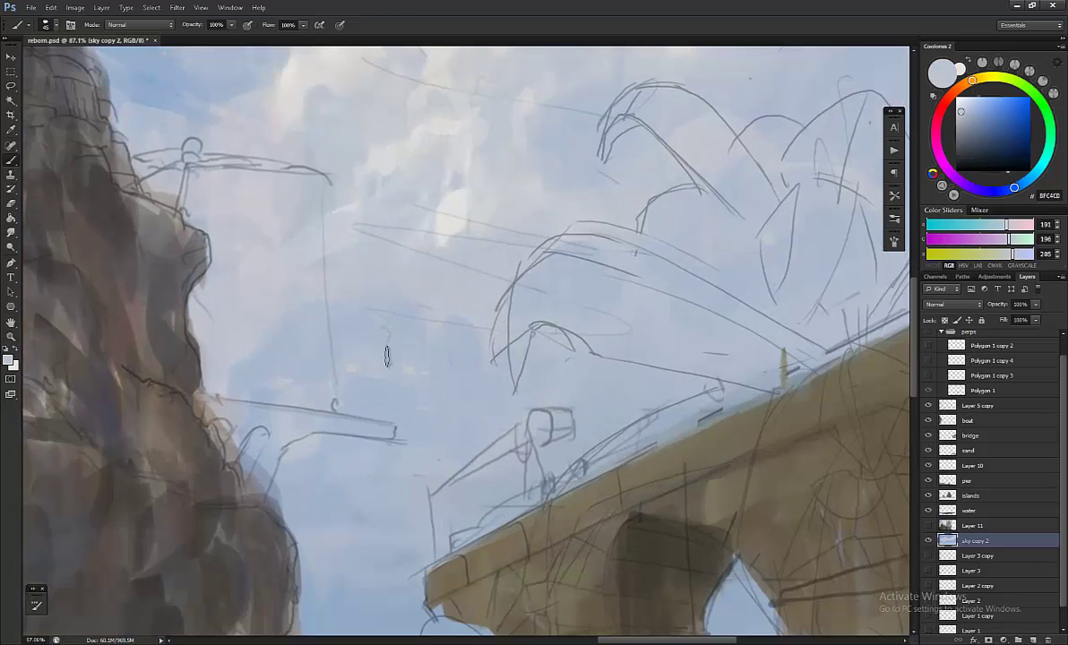
pyautogui.keyDown('alt'); pyautogui.click(470, 413); pyautogui.keyUp('alt')
pyautogui.press('r')
# Step: Add the Notepad line "I also use the smudge tool to blend the hard edges"
pyautogui.hotkey('alt', 'Tab')
pyautogui.press('Return')
pyautogui.press('Return')
pyautogui.write('I also use the smudge tool')
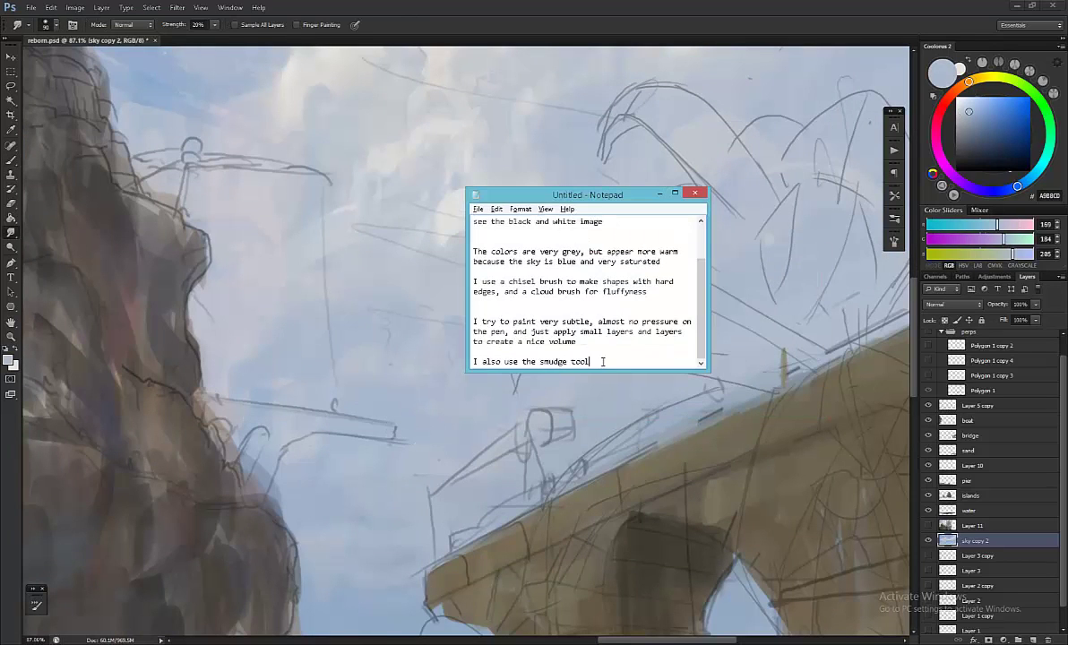
pyautogui.write(' to blend the hard edges')
pyautogui.hotkey('alt', 'Tab')
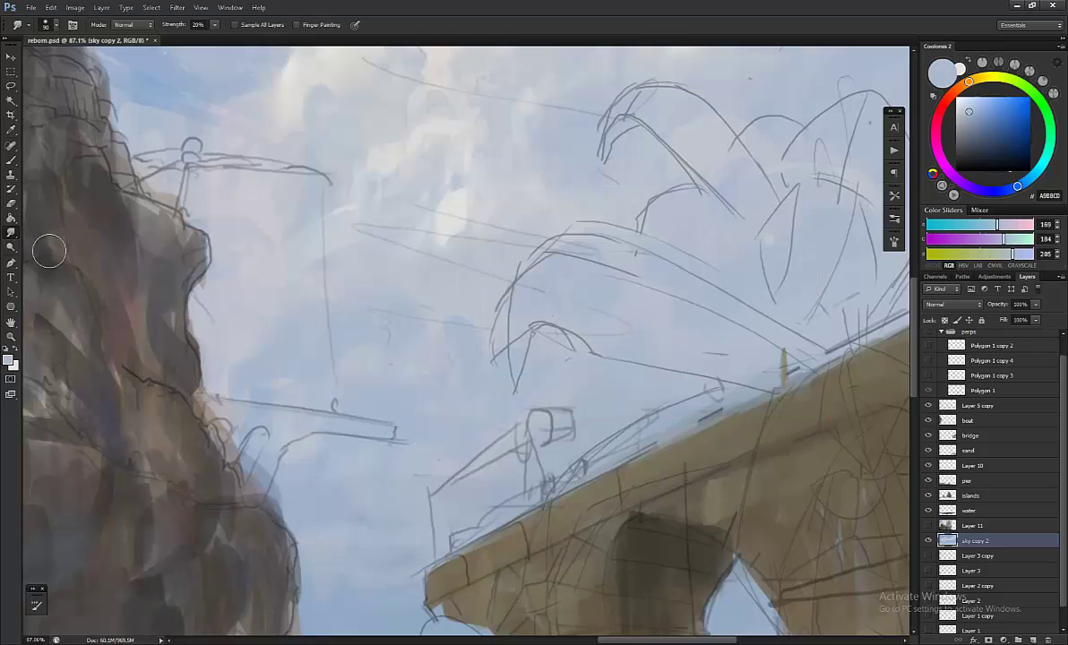
# Step: Add the Notepad lines "But i only use this tool at the end when done with detailing." and "Im now still in a rough phase"
pyautogui.scroll(3, 403, 313)
pyautogui.press('z')
pyautogui.moveTo(381, 321); pyautogui.dragTo(349, 309)
pyautogui.hotkey('alt', 'Tab')
pyautogui.press('Return')
pyautogui.press('Return')
pyautogui.write('But i')
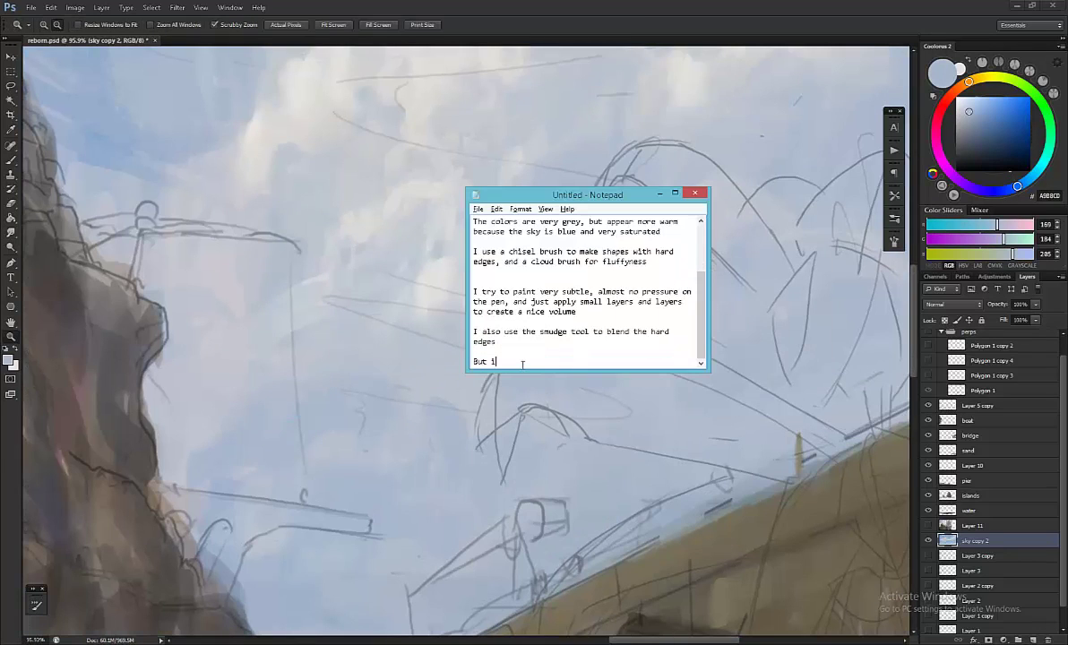
pyautogui.write(' only use this tool at the end when done with detailing.')
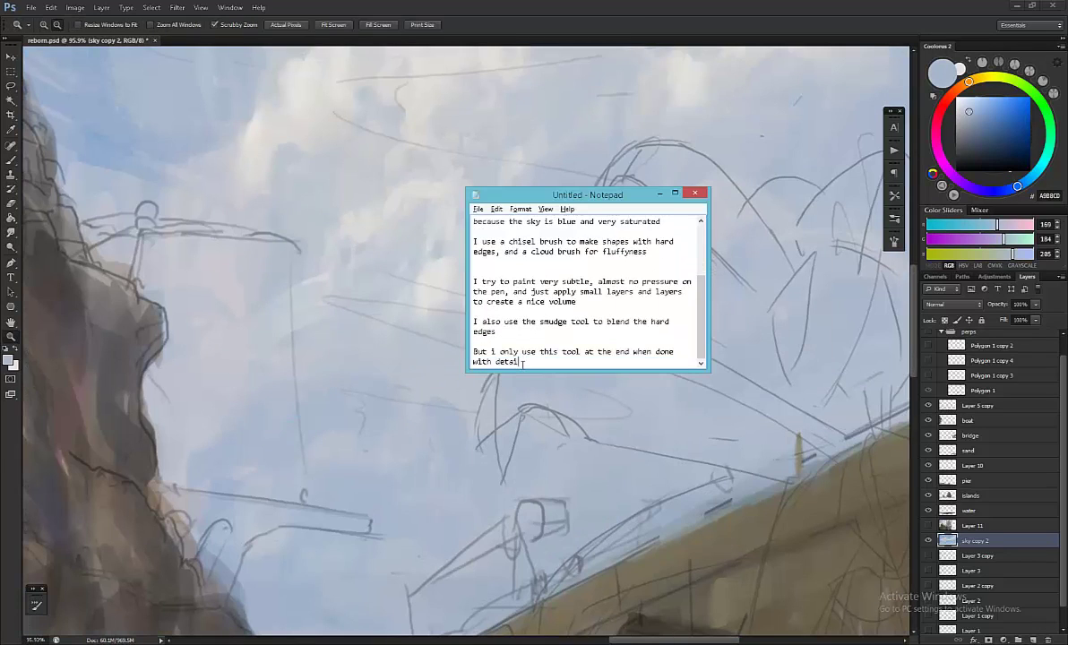
pyautogui.press('Return')
pyautogui.press('Return')
pyautogui.write('Im')
pyautogui.hotkey('alt', 'Tab')
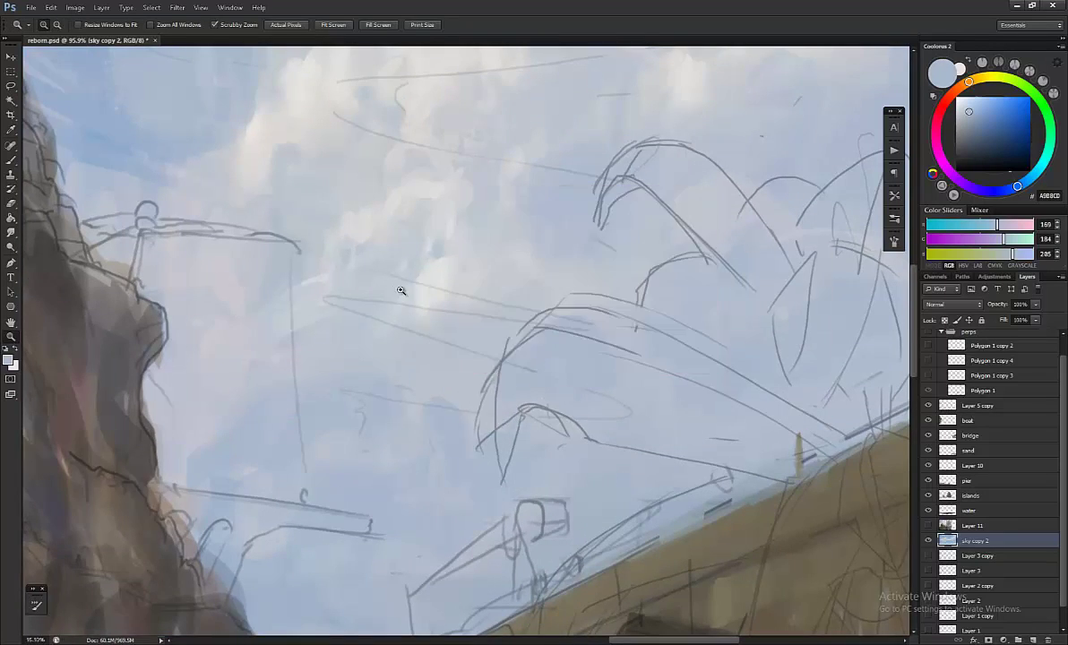
# Step: Paint sampled sky blues with the Brush tool over the area between the large cloud and the central island's summit
pyautogui.press('b')
pyautogui.scroll(1, 403, 305)
pyautogui.scroll(-5, 422, 339)
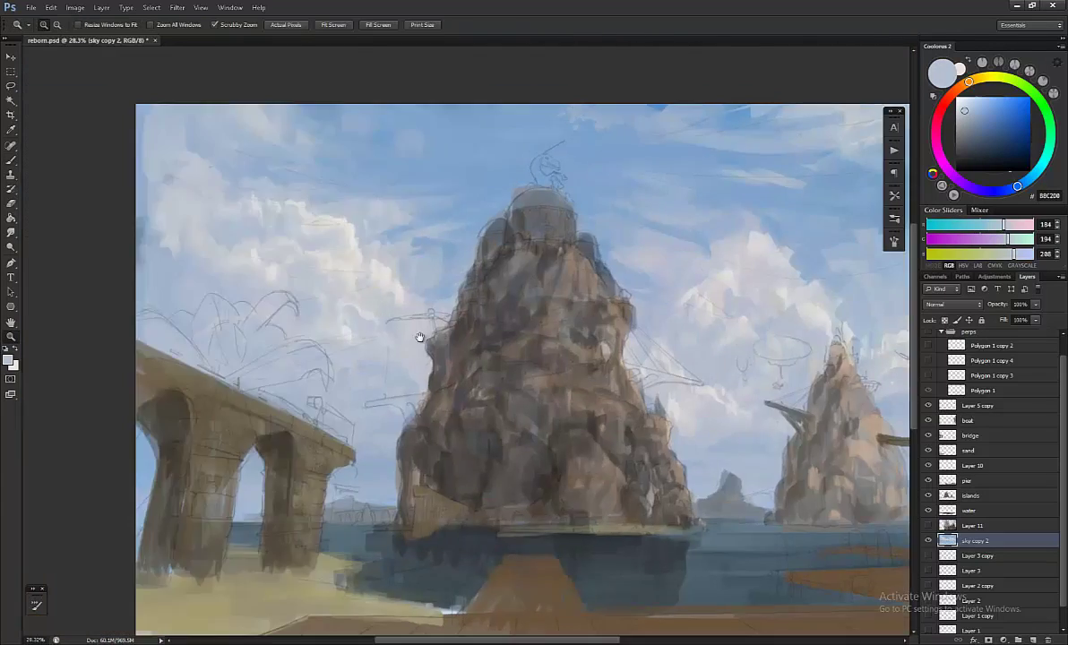
pyautogui.scroll(3, 398, 282)
pyautogui.keyDown('alt'); pyautogui.click(573, 249); pyautogui.keyUp('alt')
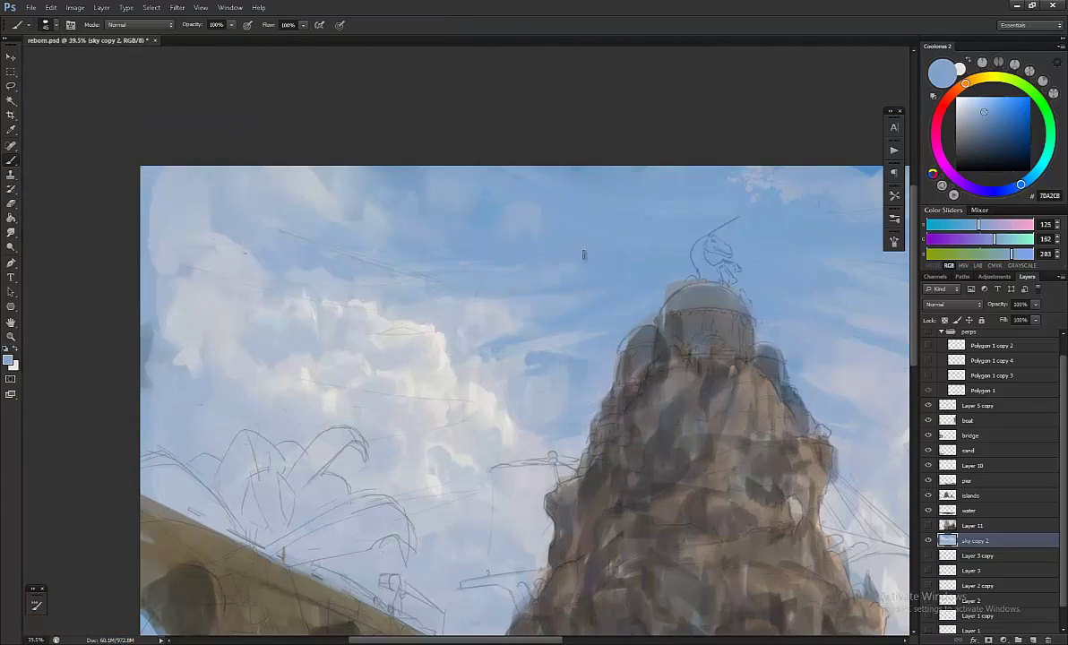
pyautogui.keyDown('alt'); pyautogui.click(527, 267); pyautogui.keyUp('alt')
pyautogui.keyDown('alt'); pyautogui.click(432, 313); pyautogui.keyUp('alt')
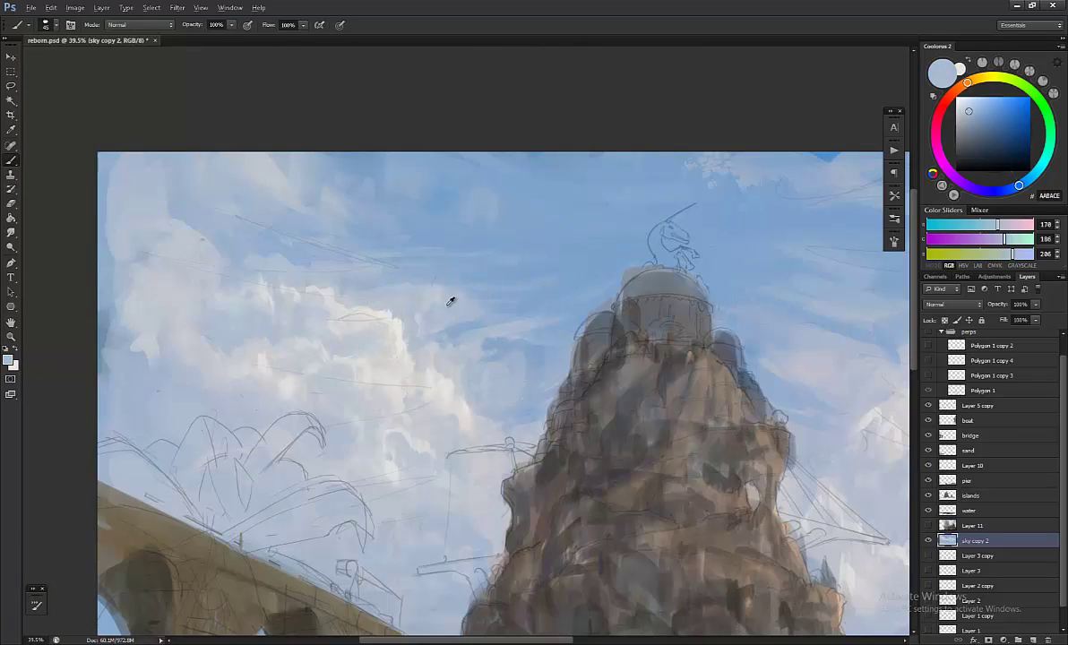
# Step: Blend light blue-grey tones into the sky and thin clouds along the large cloud's upper edge
pyautogui.scroll(2, 452, 333)
pyautogui.keyDown('alt'); pyautogui.click(596, 293); pyautogui.keyUp('alt')
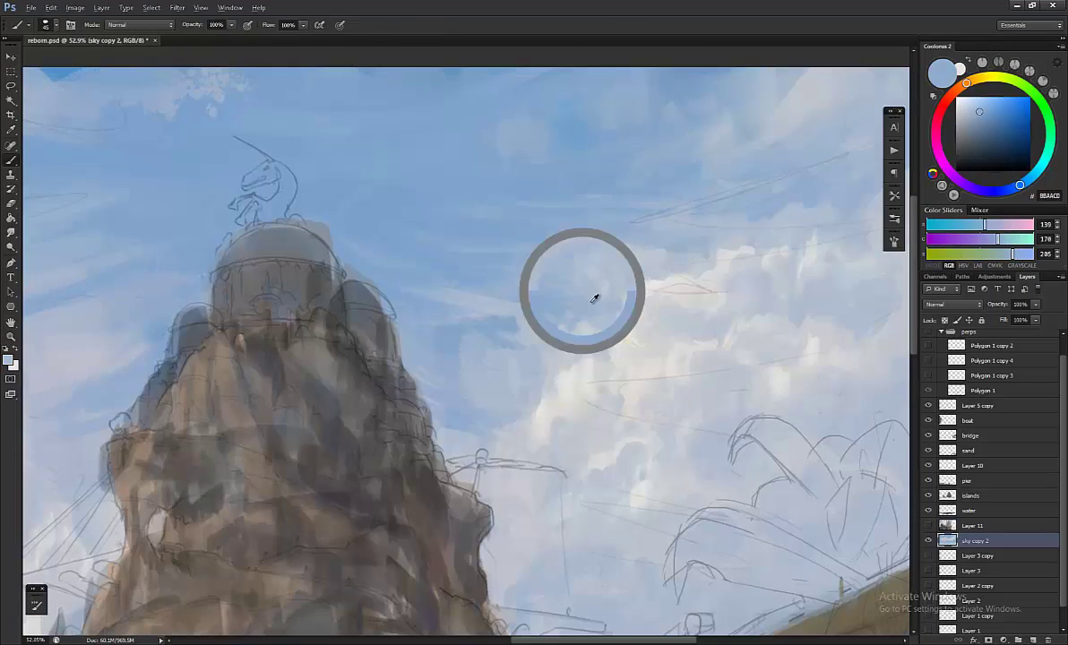
pyautogui.keyDown('alt'); pyautogui.click(636, 304); pyautogui.keyUp('alt')
pyautogui.moveTo(709, 309); pyautogui.dragTo(663, 361)
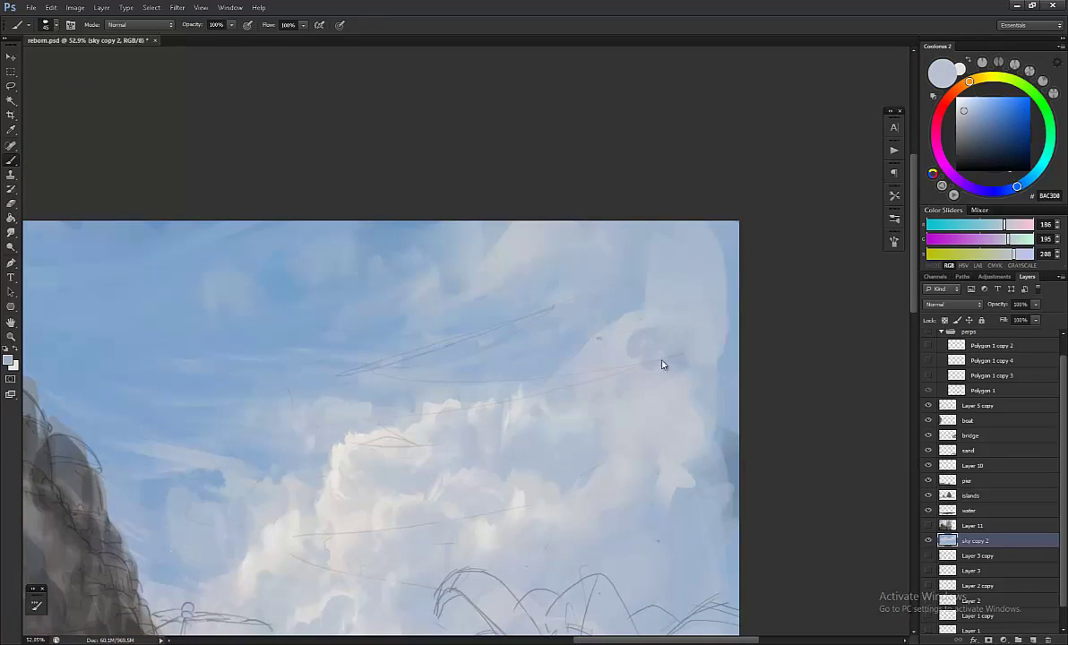
# Step: Sample pale whites and greys from the large cloud and refine its billowing forms with small subtle strokes
pyautogui.scroll(-2, 658, 381)
pyautogui.keyDown('alt'); pyautogui.click(534, 383); pyautogui.keyUp('alt')
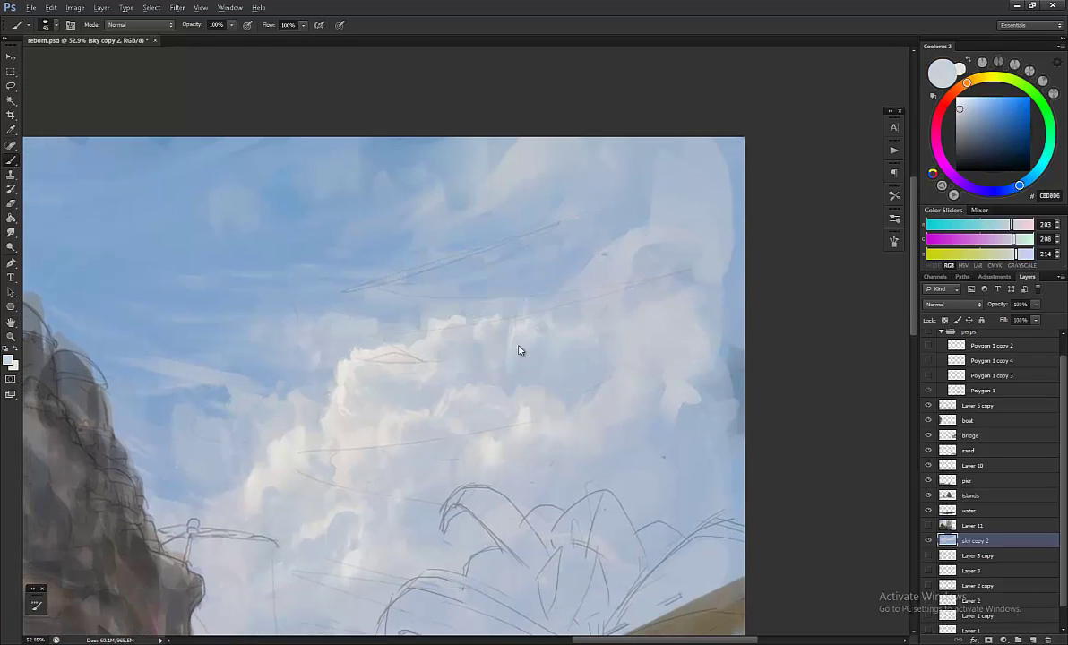
pyautogui.keyDown('alt'); pyautogui.click(456, 342); pyautogui.keyUp('alt')
pyautogui.keyDown('alt'); pyautogui.click(344, 365); pyautogui.keyUp('alt')
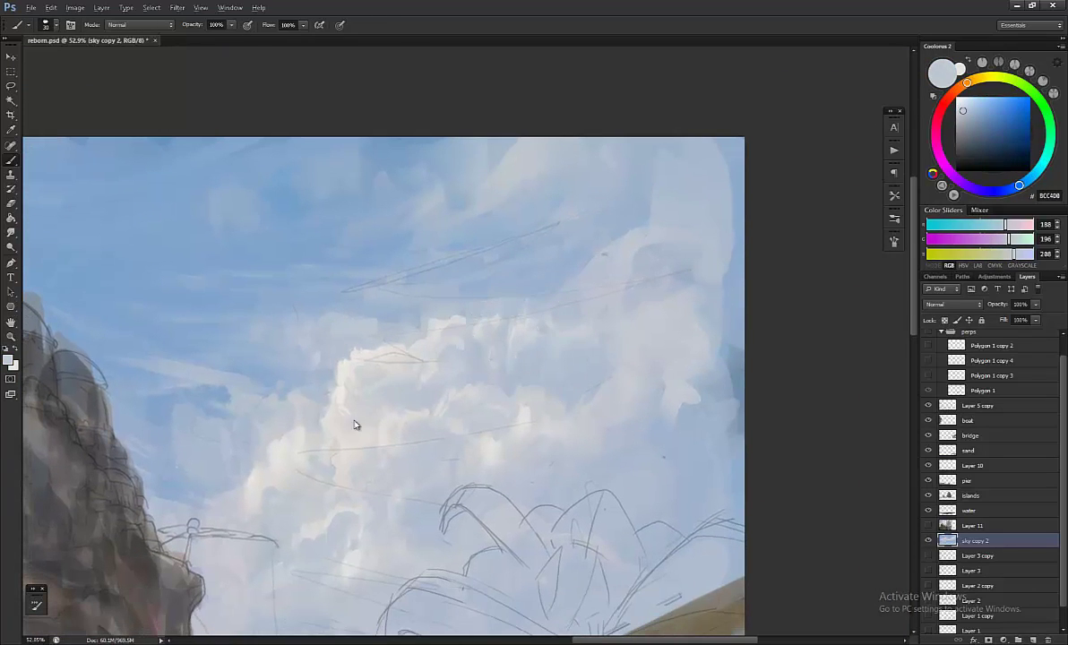
pyautogui.keyDown('alt'); pyautogui.click(427, 385); pyautogui.keyUp('alt')
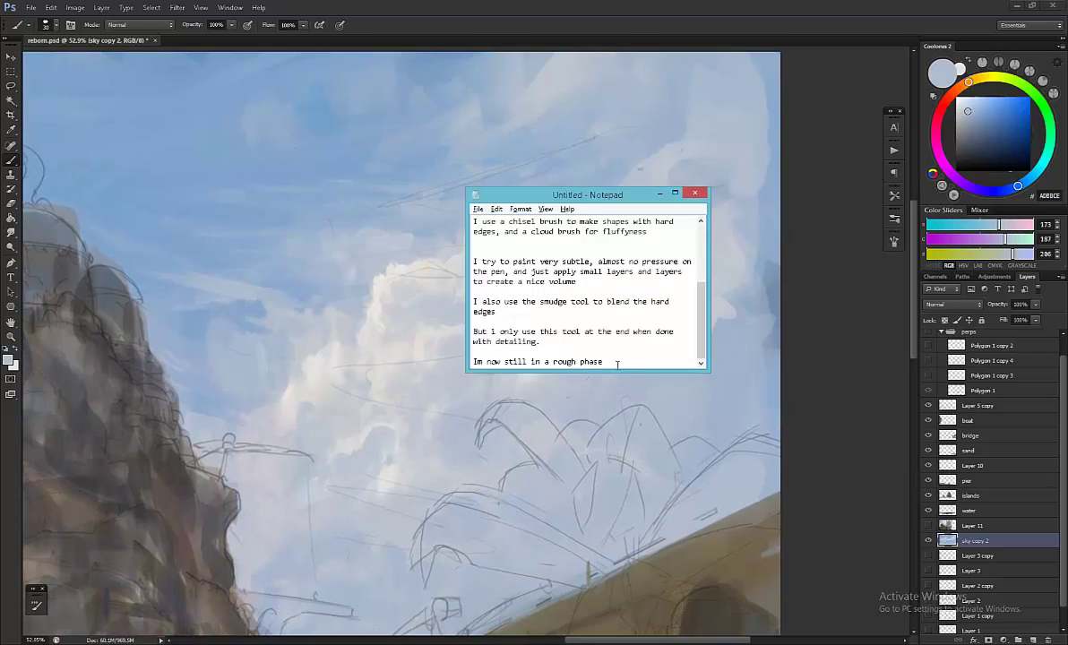
# Step: Add to Notepad "I learned to take your time while just painting." and "If yopu have the basic colors in there, you just can scribbling and have fun!"
pyautogui.press('Return')
pyautogui.press('Return')
pyautogui.press('Return')
pyautogui.write('I learned to take your time while just painting.')
pyautogui.press('Return')
pyautogui.press('Return')
pyautogui.write('I')
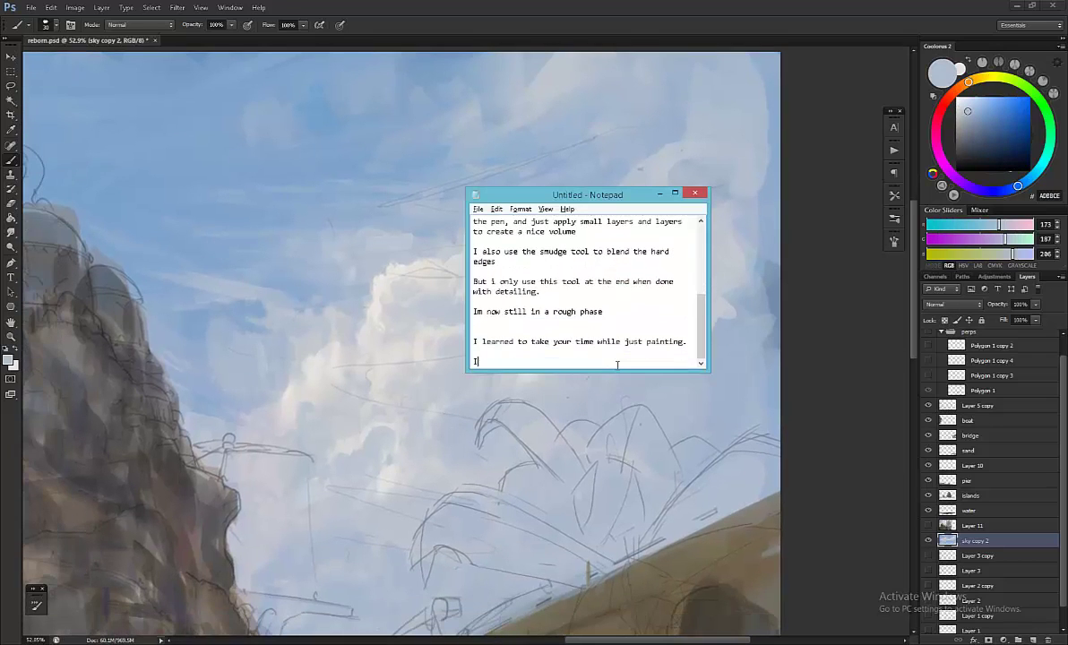
pyautogui.write('f yopu have the basic colors in there, you just can scribbling and have fun!')
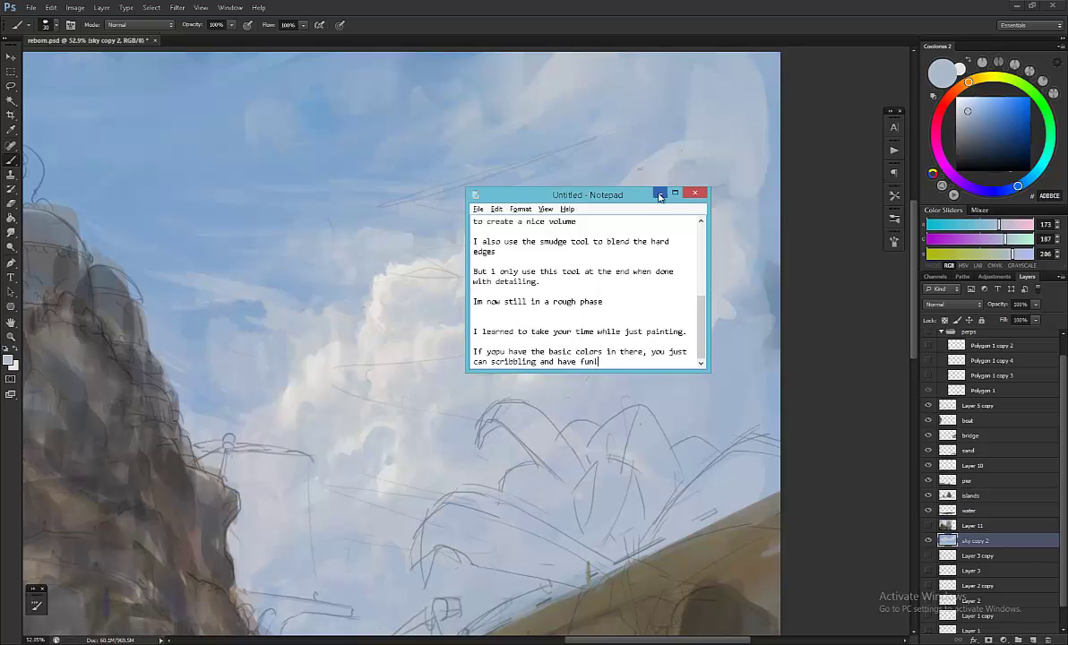
pyautogui.click(659, 195)
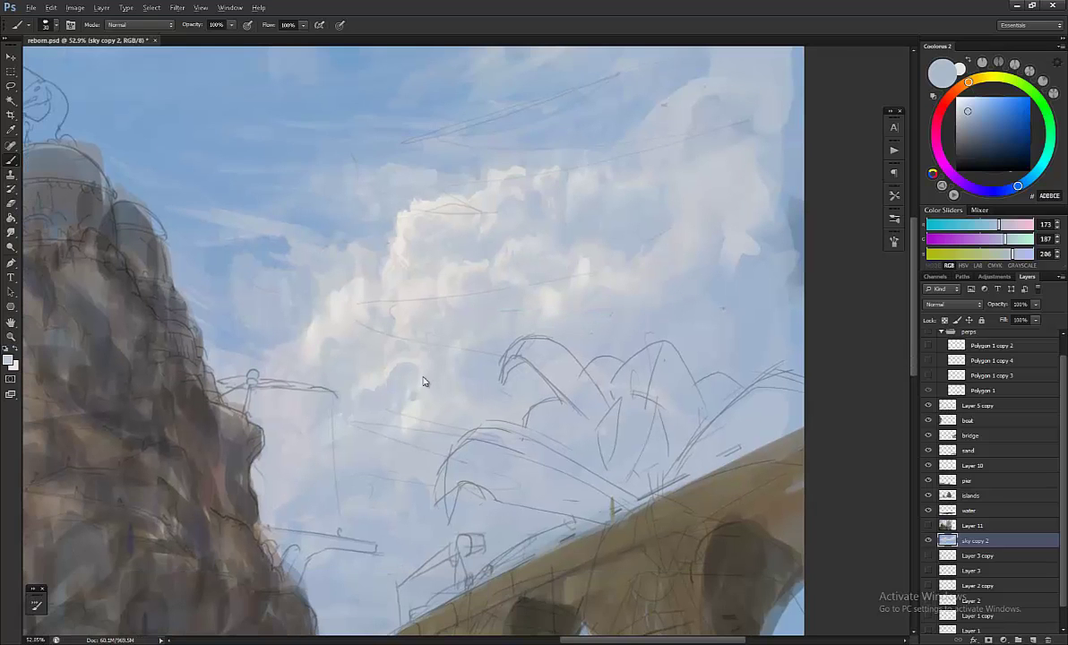
# Step: Add the Notepad line "Clouds are not difficult, they have just much detail ;p" below several blank lines
pyautogui.hotkey('alt', 'Tab')
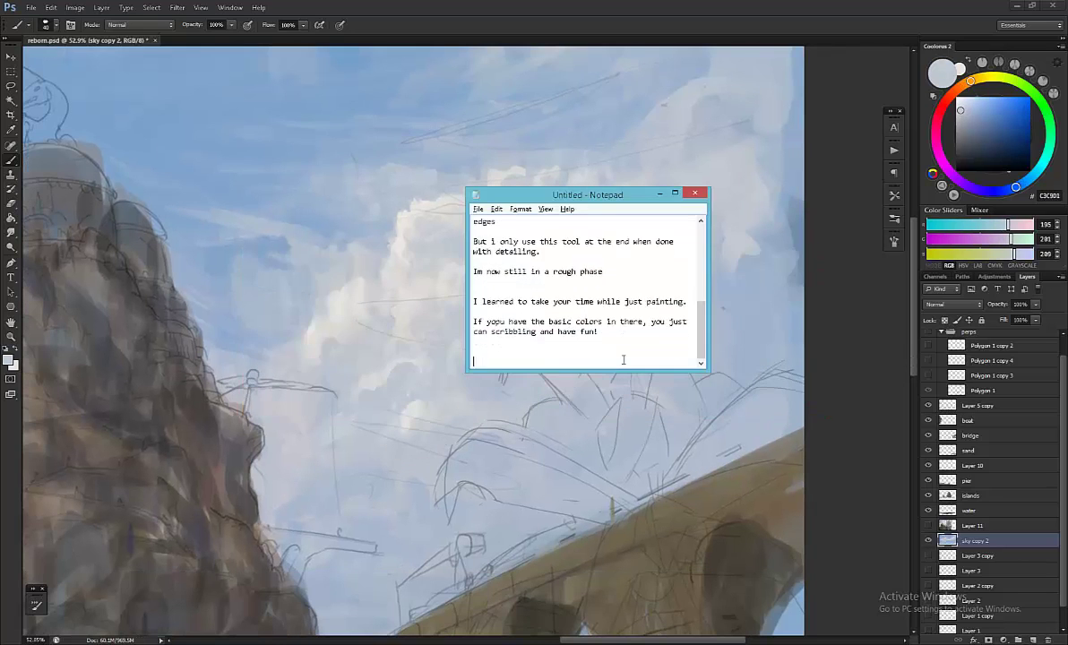
pyautogui.press('Return')
pyautogui.press('Return')
pyautogui.press('Return')
pyautogui.press('Return')
pyautogui.press('Return')
pyautogui.press('Return')
pyautogui.write('Clouds are not difficult, they have just much detail :)')
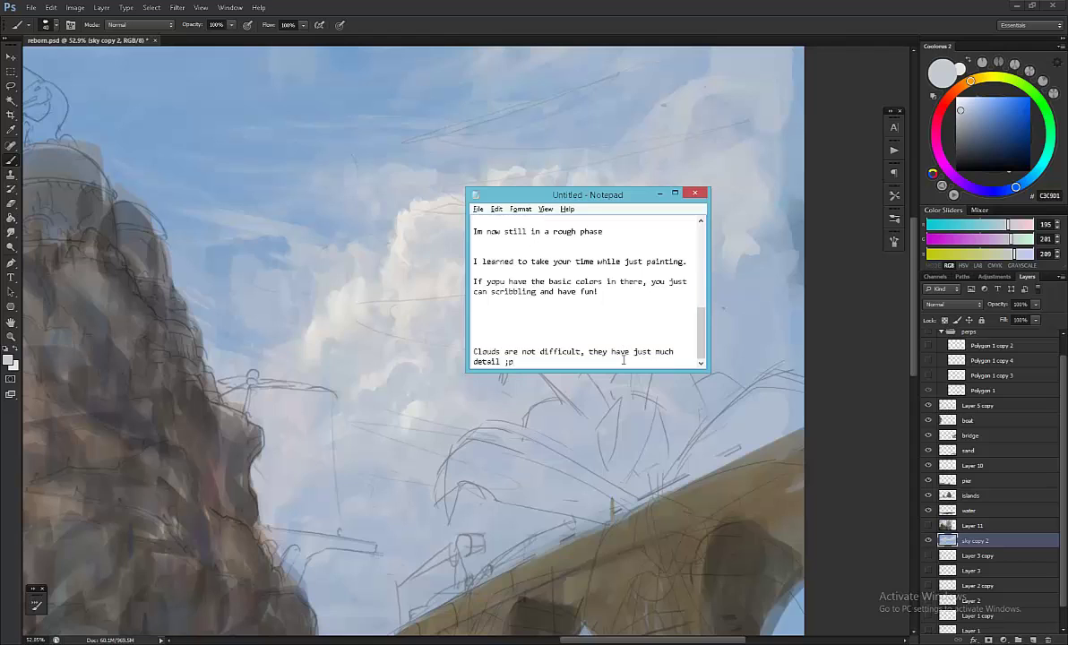
pyautogui.hotkey('alt', 'Tab')
# Step: Sample pale blue-grey tones and paint soft shading into the large cloud above the bridge
pyautogui.scroll(3, 530, 315)
pyautogui.scroll(-5, 507, 344)
pyautogui.scroll(5, 275, 405)
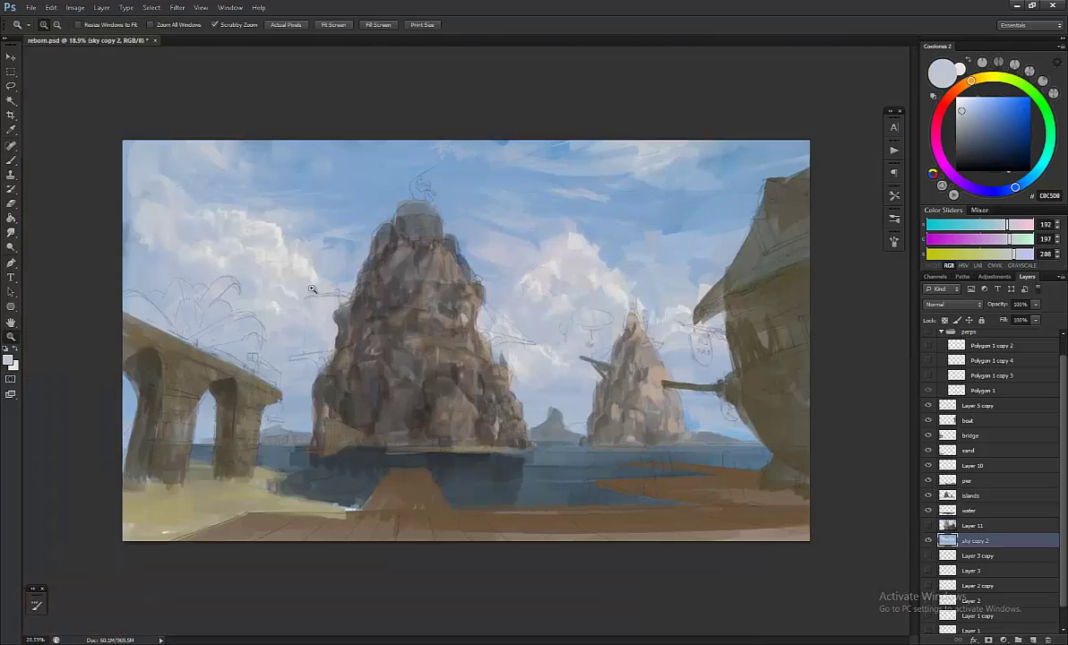
pyautogui.scroll(-2, 277, 371)
pyautogui.keyDown('alt'); pyautogui.click(274, 381); pyautogui.keyUp('alt')
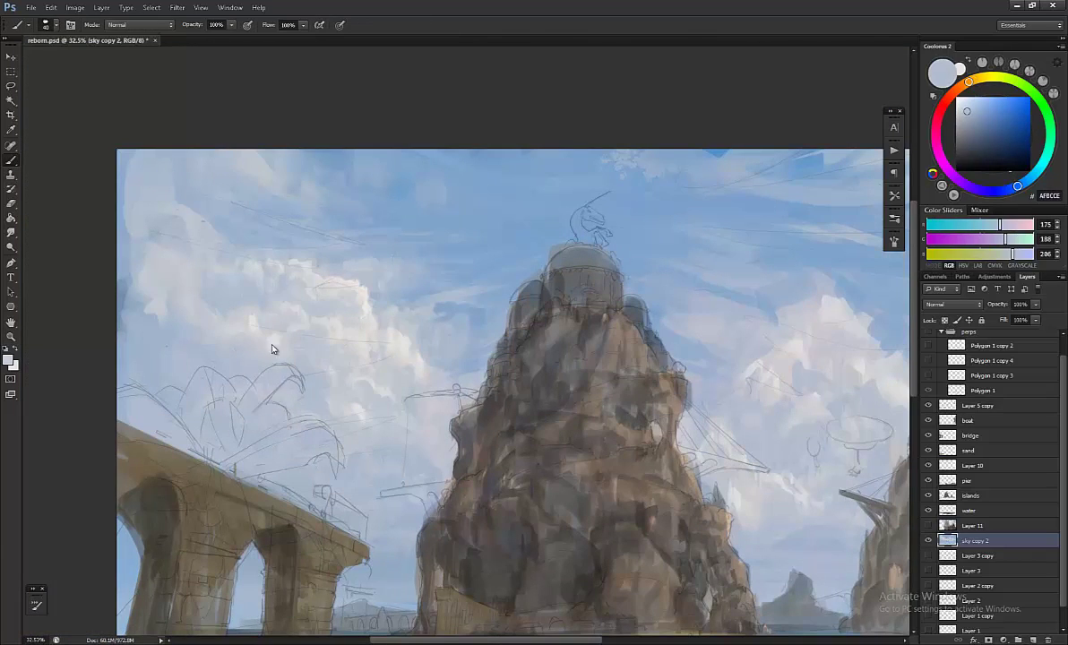
pyautogui.keyDown('alt'); pyautogui.click(275, 354); pyautogui.keyUp('alt')
# Step: Flip the canvas horizontally to check the composition
pyautogui.scroll(-5, 221, 356)
pyautogui.hotkey('ctrl', 'shift', 'h')
pyautogui.scroll(5, 543, 310)
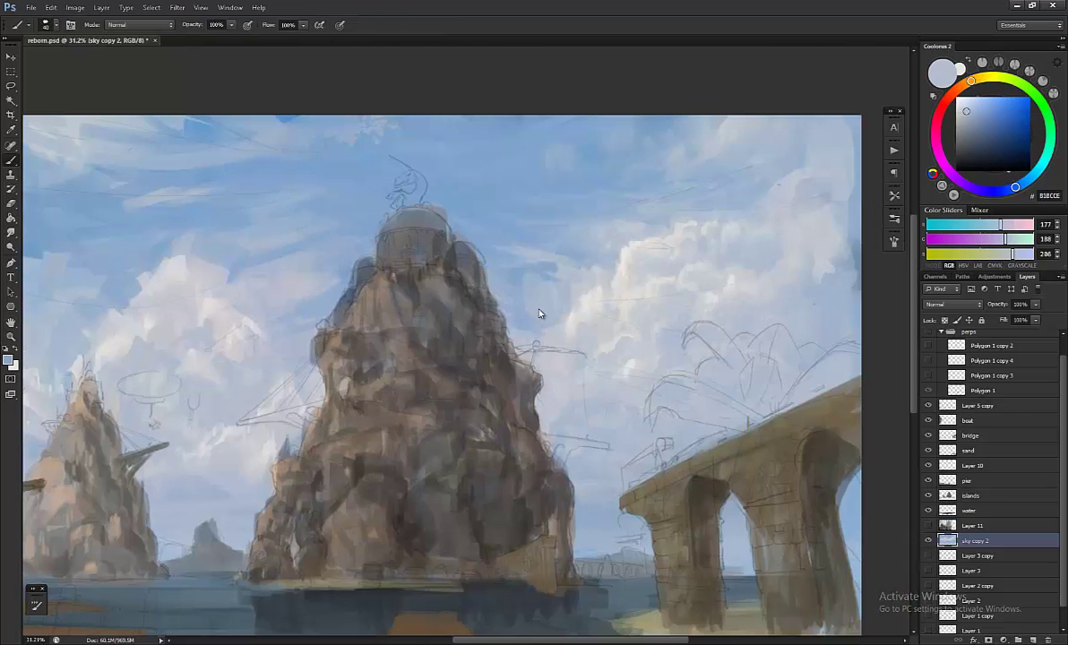
# Step: Sample sky-blue and off-white tones and refine the edge of the large cloud beside the main rock
pyautogui.keyDown('alt'); pyautogui.click(471, 281); pyautogui.keyUp('alt')
pyautogui.keyDown('alt'); pyautogui.click(535, 293); pyautogui.keyUp('alt')
pyautogui.keyDown('alt'); pyautogui.click(549, 295); pyautogui.keyUp('alt')
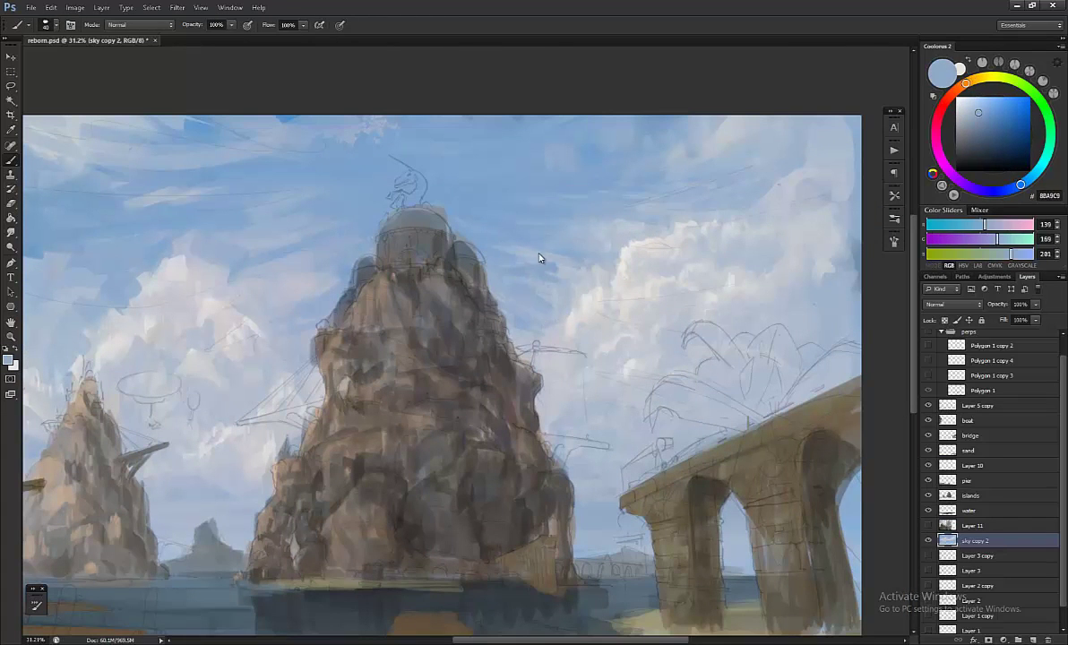
pyautogui.keyDown('alt'); pyautogui.click(522, 253); pyautogui.keyUp('alt')
pyautogui.keyDown('alt'); pyautogui.click(541, 269); pyautogui.keyUp('alt')
pyautogui.keyDown('alt'); pyautogui.click(580, 325); pyautogui.keyUp('alt')
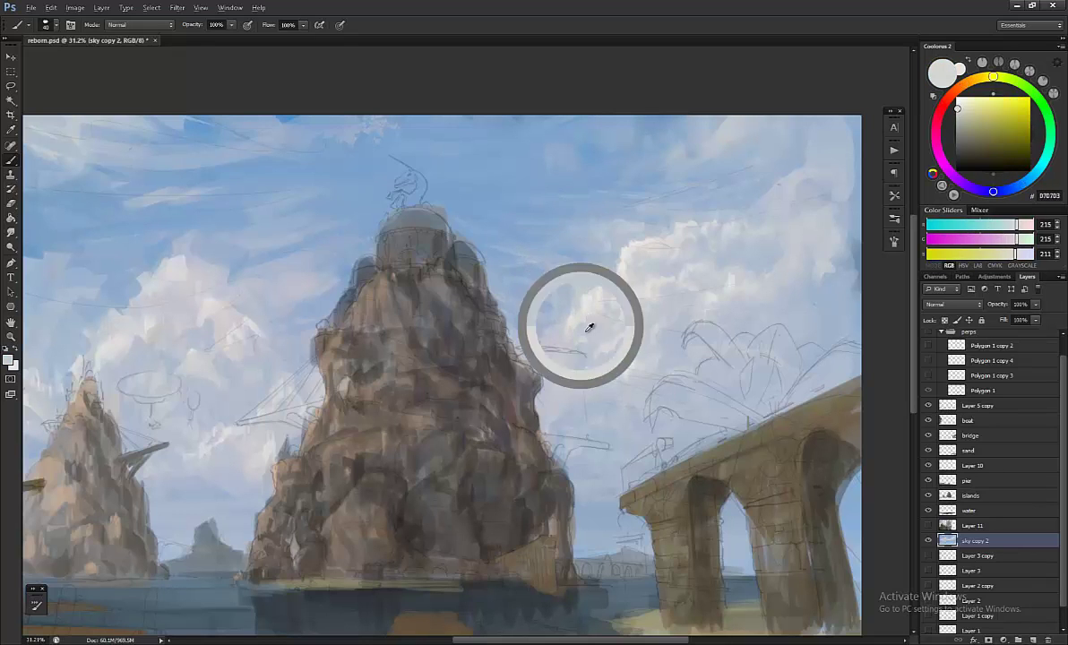
pyautogui.keyDown('alt'); pyautogui.click(585, 321); pyautogui.keyUp('alt')
pyautogui.keyDown('alt'); pyautogui.click(584, 321); pyautogui.keyUp('alt')
pyautogui.scroll(3, 581, 324)
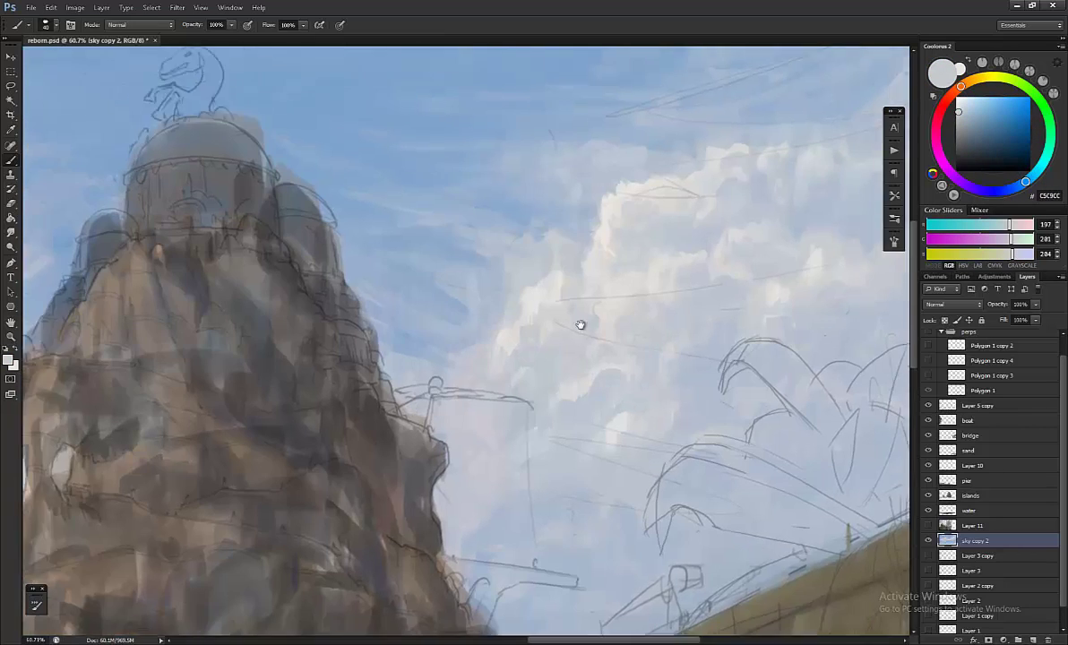
# Step: Shade the large cloud above the bridge with a larger brush in muted blue-grey, flipping the canvas to check the composition
pyautogui.scroll(-5, 605, 238)
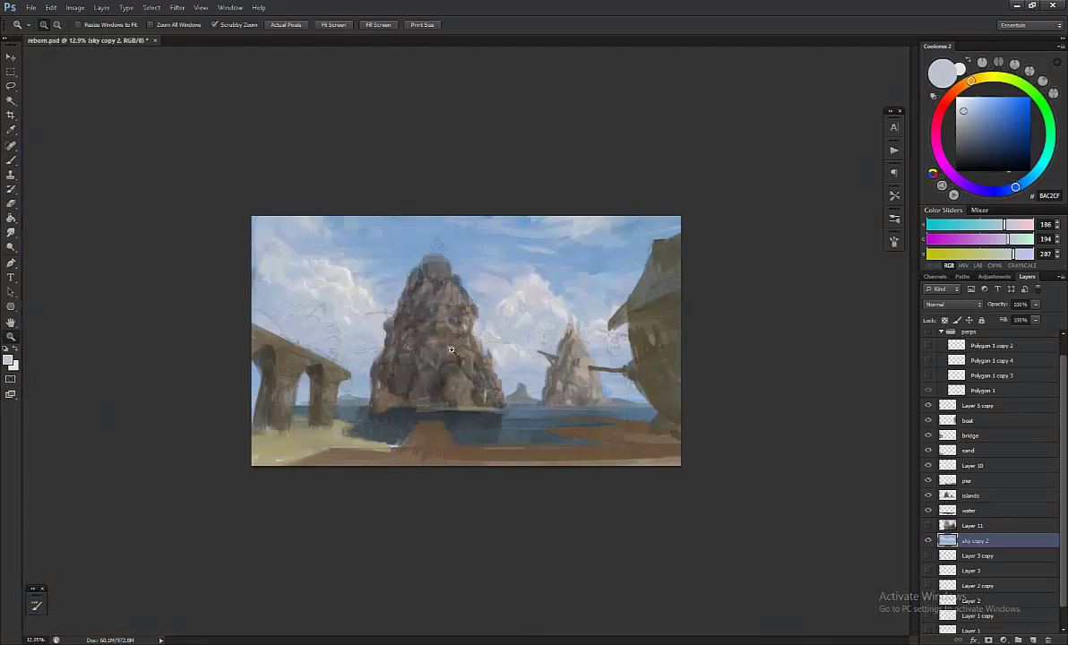
pyautogui.scroll(4, 341, 313)
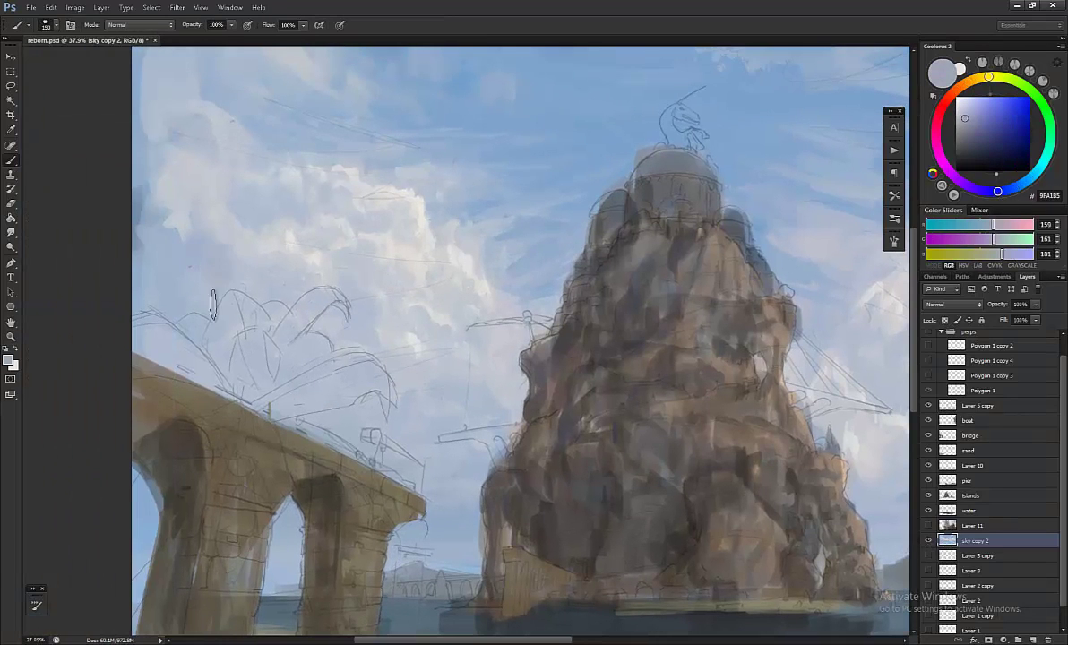
pyautogui.scroll(-3, 184, 287)
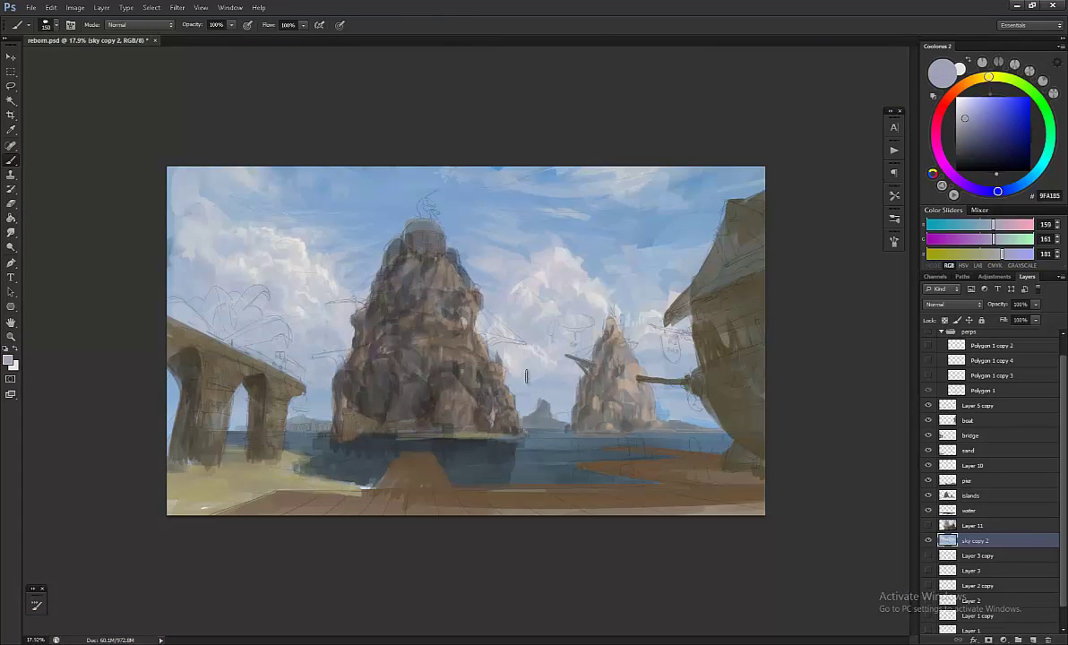
pyautogui.scroll(-3, 526, 376)
pyautogui.scroll(4, 528, 412)
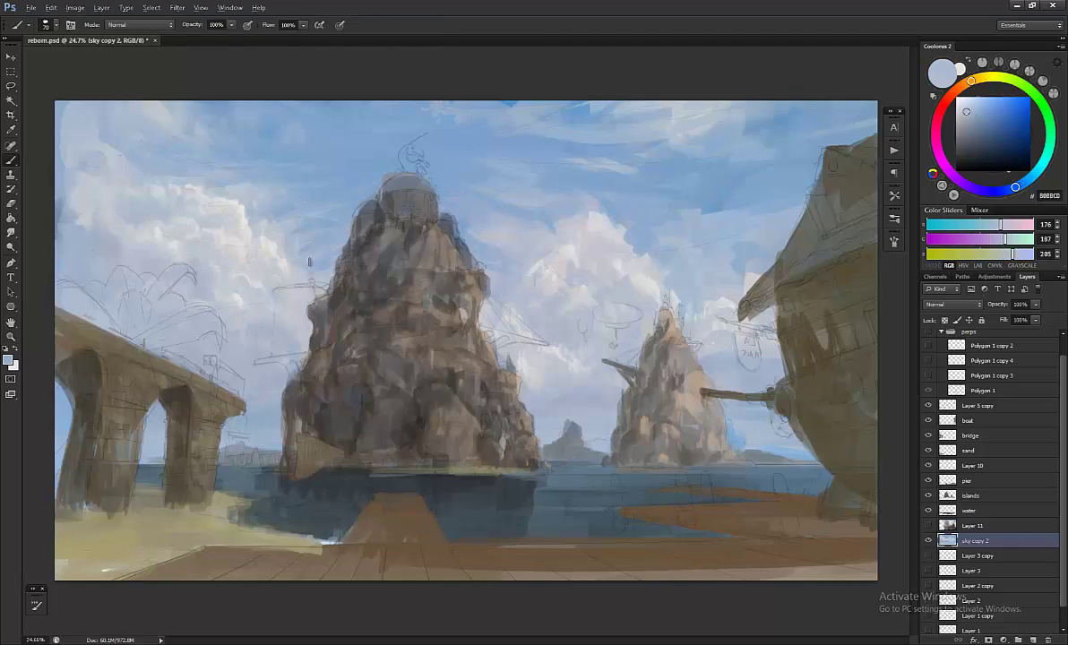
pyautogui.scroll(2, 567, 304)
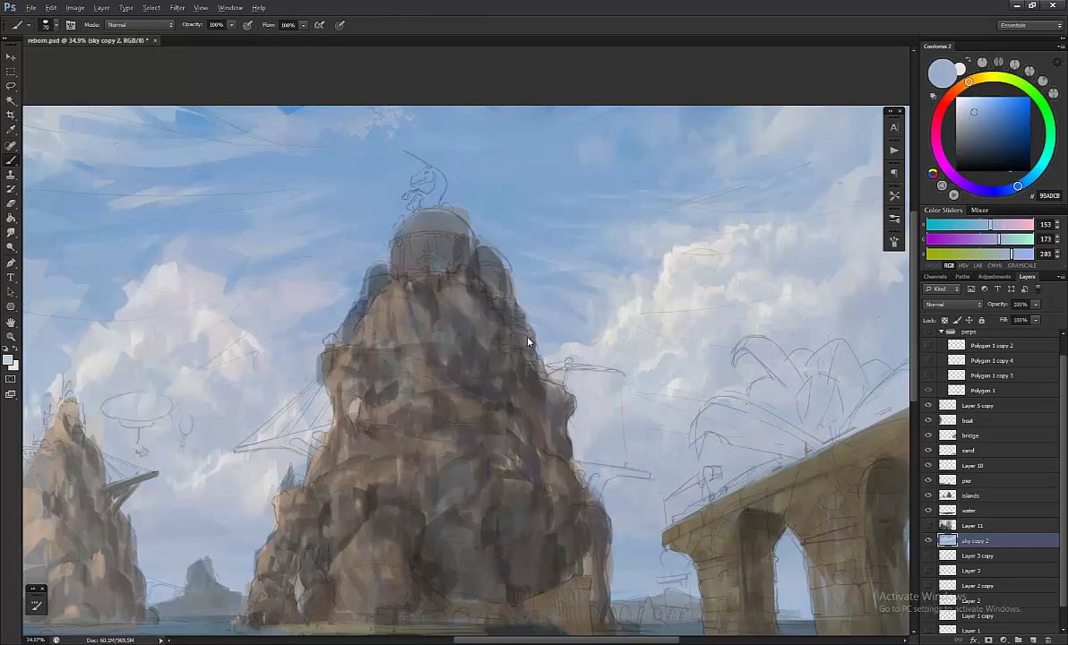
pyautogui.scroll(-2, 529, 342)
pyautogui.scroll(-2, 678, 213)
pyautogui.scroll(4, 651, 321)
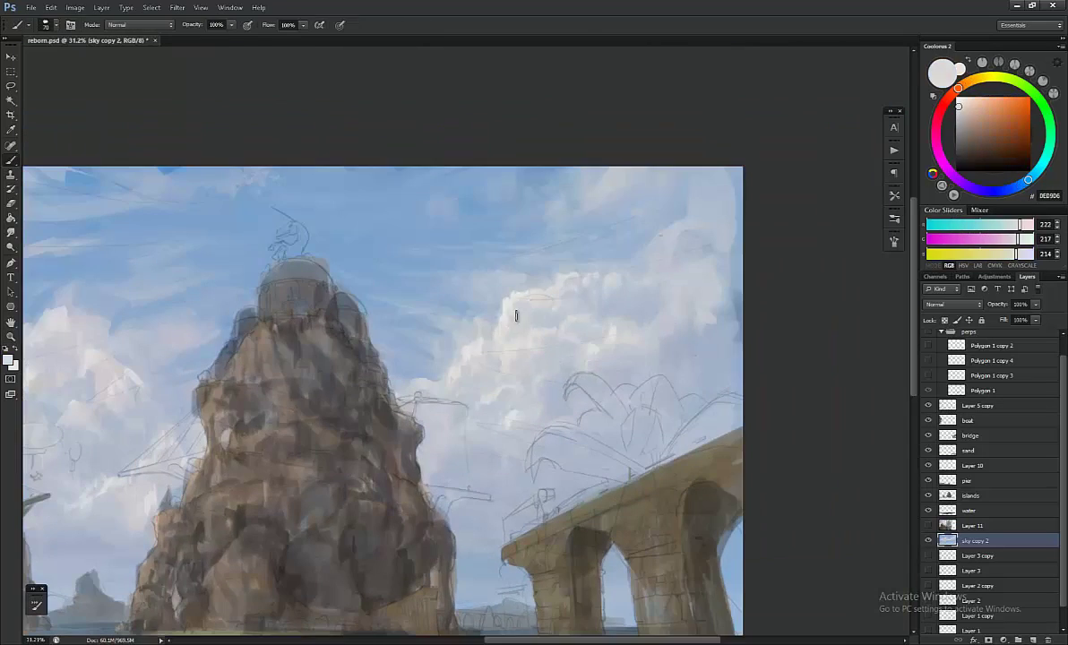
# Step: Sample warm white and pale grey tones and refine the sunlit upper edge of the cloud above the bridge
pyautogui.keyDown('alt'); pyautogui.click(544, 301); pyautogui.keyUp('alt')
pyautogui.scroll(4, 529, 313)
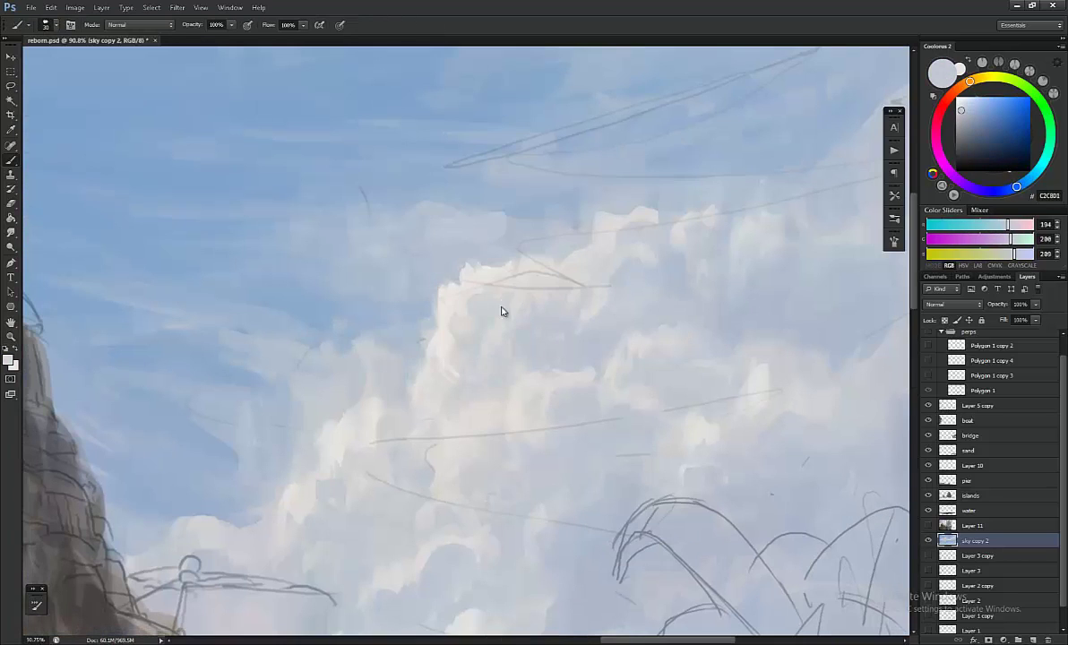
pyautogui.scroll(-3, 503, 324)
pyautogui.keyDown('alt'); pyautogui.click(486, 396); pyautogui.keyUp('alt')
pyautogui.scroll(1, 474, 447)
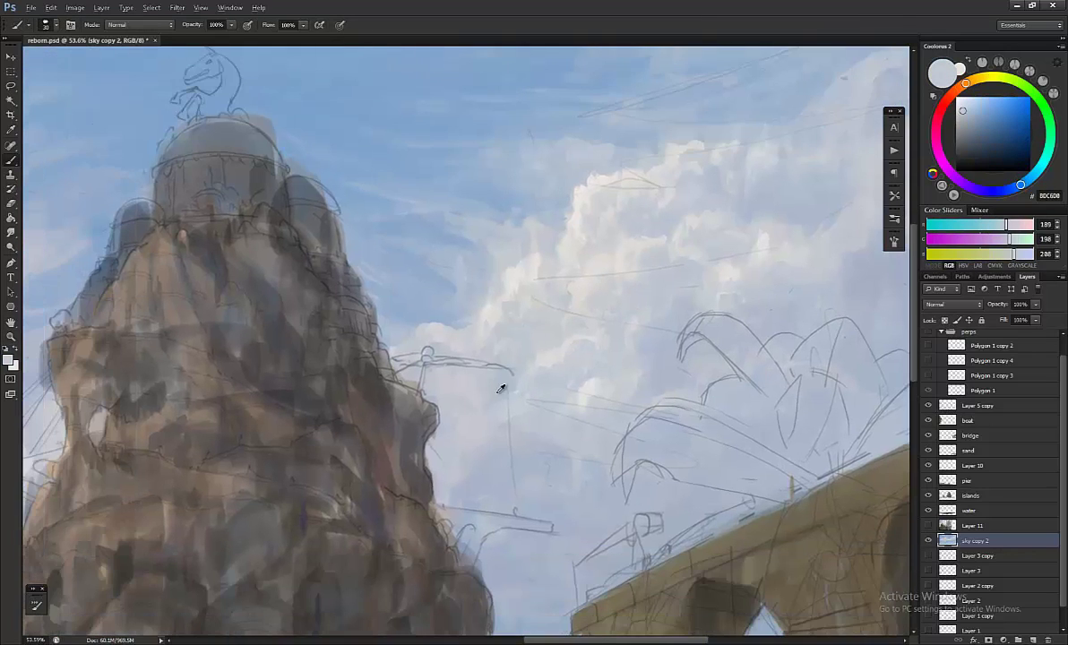
# Step: Sample light and mid blue-greys and paint soft forms into the lower cloud between the main rock and the bridge
pyautogui.keyDown('alt'); pyautogui.click(478, 410); pyautogui.keyUp('alt')
pyautogui.scroll(-2, 478, 411)
pyautogui.keyDown('alt'); pyautogui.click(606, 409); pyautogui.keyUp('alt')
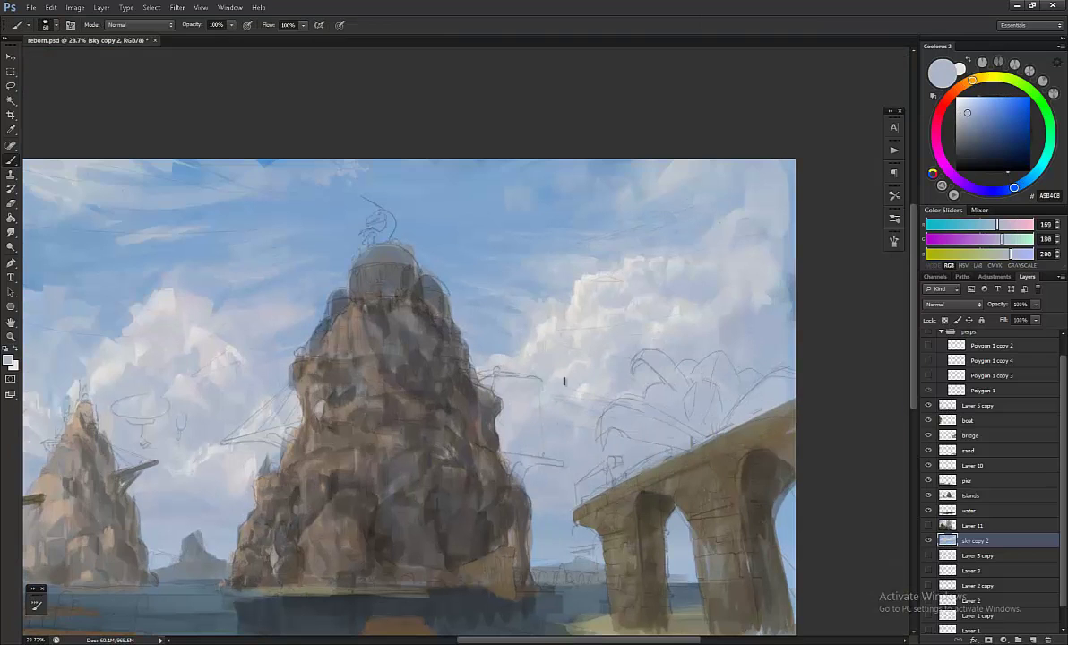
pyautogui.keyDown('alt'); pyautogui.click(626, 319); pyautogui.keyUp('alt')
pyautogui.keyDown('alt'); pyautogui.click(494, 437); pyautogui.keyUp('alt')
pyautogui.keyDown('alt'); pyautogui.click(529, 434); pyautogui.keyUp('alt')
# Step: Flip the canvas horizontally and back to compare the cloud shapes across the whole painting
pyautogui.scroll(-2, 529, 434)
pyautogui.hotkey('ctrl', 'shift', 'h')
pyautogui.scroll(3, 451, 347)
pyautogui.scroll(-2, 278, 348)
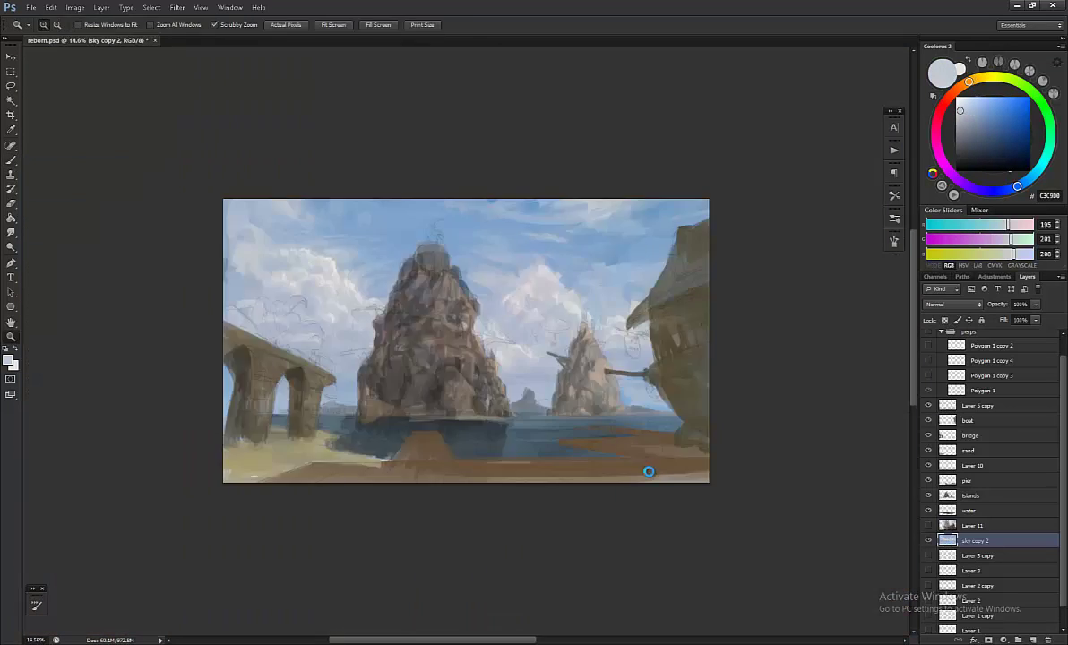
pyautogui.hotkey('ctrl', 'shift', 'h')
pyautogui.scroll(2, 688, 224)
pyautogui.scroll(-2, 612, 345)
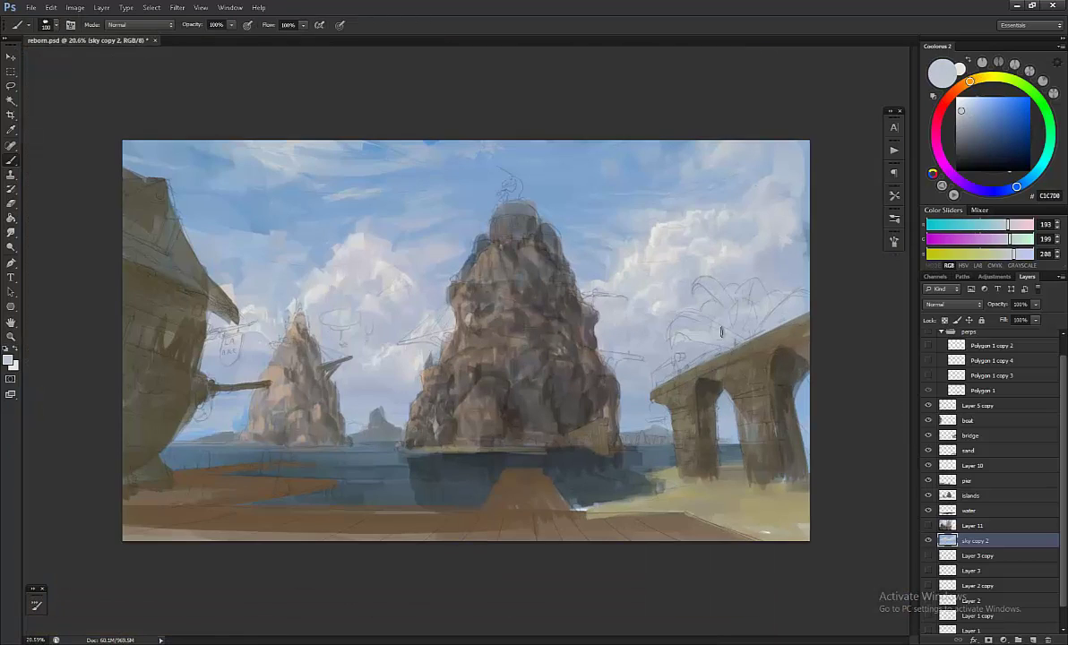
pyautogui.scroll(1, 707, 310)
# Step: Sample a blue-grey, shade the base of the cloud above the bridge with the Brush, and flip the canvas horizontally
pyautogui.press('b')
pyautogui.keyDown('alt'); pyautogui.click(667, 342); pyautogui.keyUp('alt')
pyautogui.scroll(-2, 664, 365)
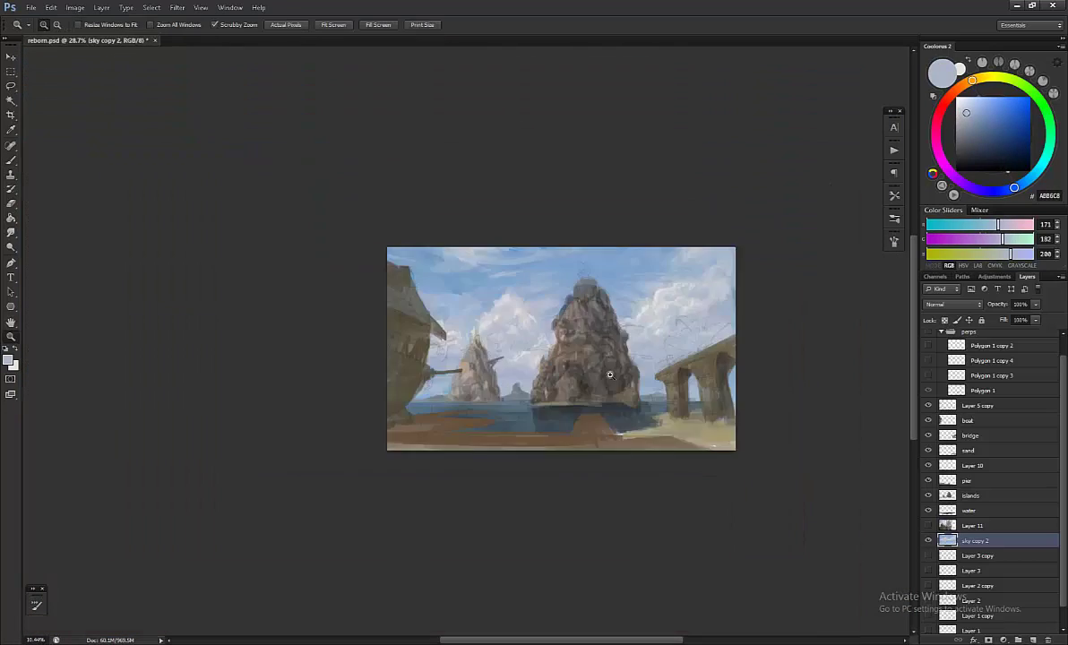
pyautogui.hotkey('ctrl', 'shift', 'h')
# Step: Sample near-white and pale blue-grey tones and add small highlights along the cloud's side facing the main rock
pyautogui.scroll(3, 358, 353)
pyautogui.keyDown('alt'); pyautogui.click(380, 280); pyautogui.keyUp('alt')
pyautogui.keyDown('alt'); pyautogui.click(510, 236); pyautogui.keyUp('alt')
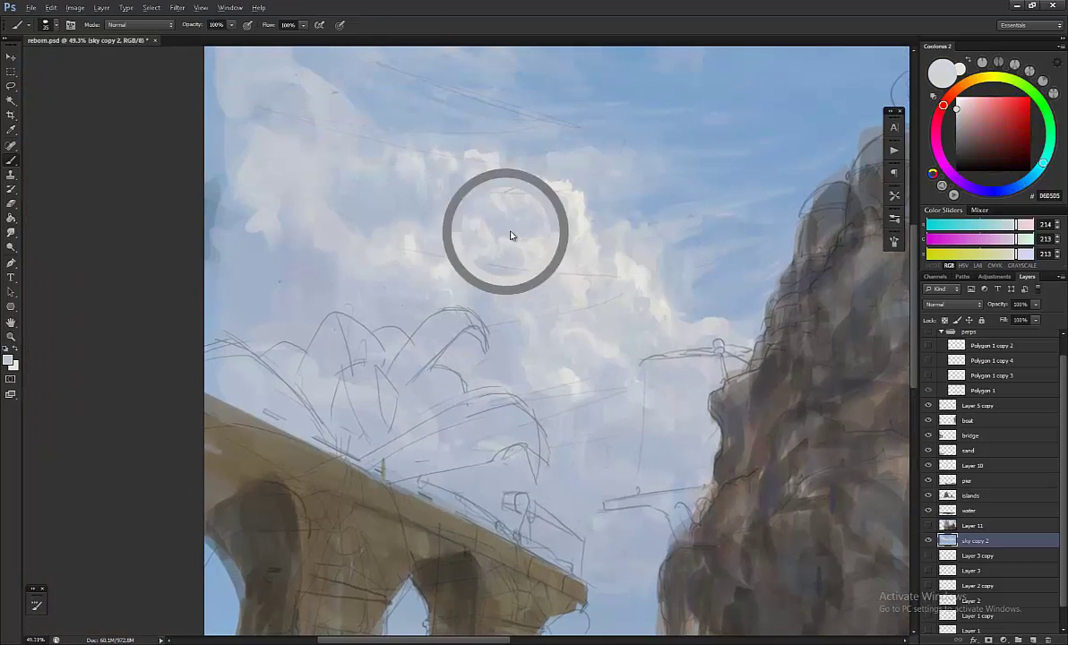
pyautogui.scroll(-2, 479, 353)
pyautogui.keyDown('alt'); pyautogui.click(477, 362); pyautogui.keyUp('alt')
pyautogui.keyDown('alt'); pyautogui.click(560, 354); pyautogui.keyUp('alt')
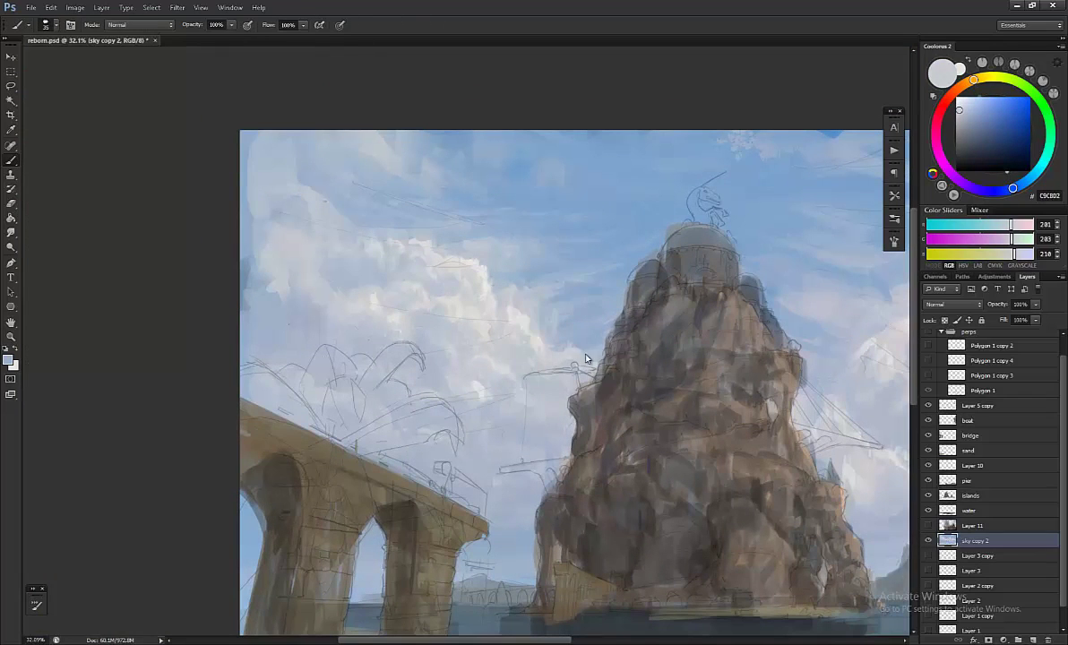
pyautogui.keyDown('alt'); pyautogui.click(572, 356); pyautogui.keyUp('alt')
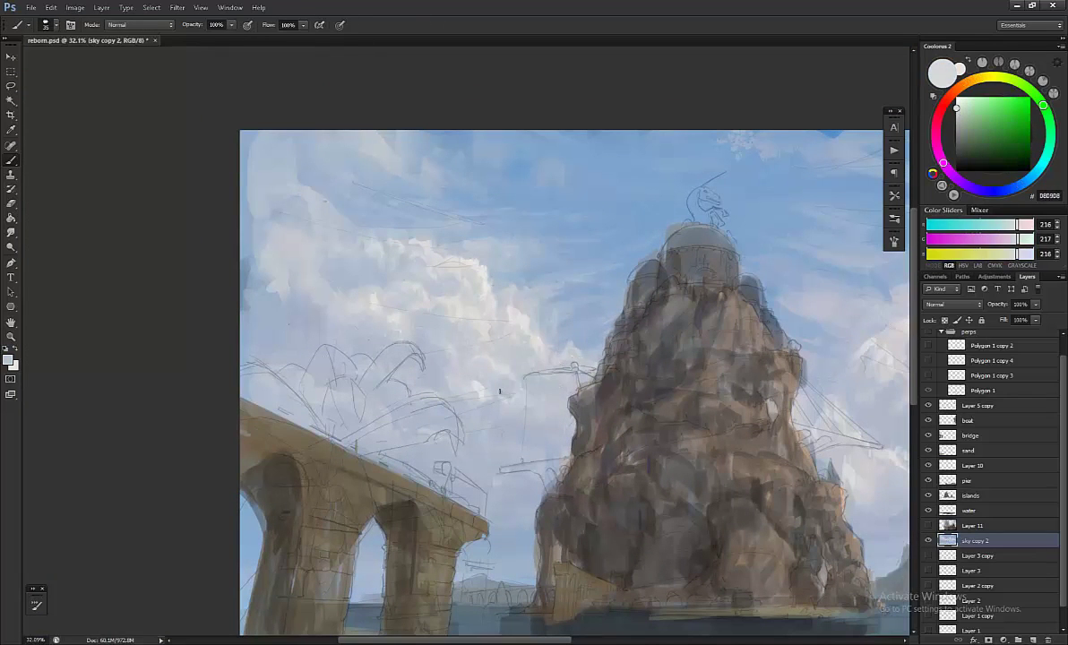
# Step: Hide the sketch layer Layer 5 copy and soften the cloud's shaded underside with sampled blue-greys
pyautogui.keyDown('alt'); pyautogui.click(451, 373); pyautogui.keyUp('alt')
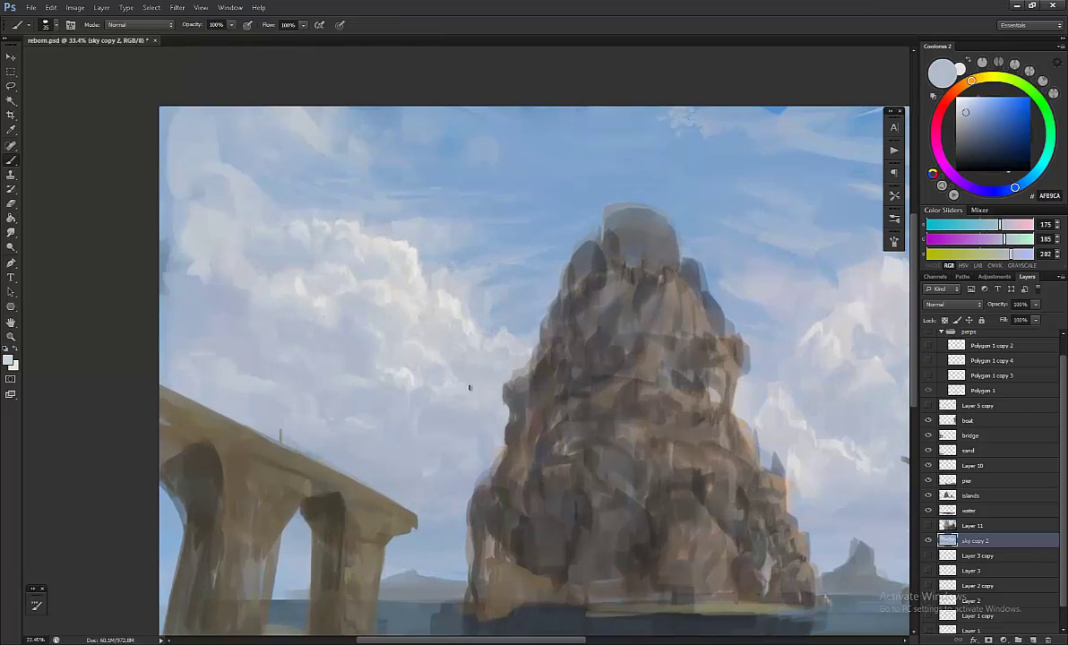
pyautogui.keyDown('alt'); pyautogui.click(456, 433); pyautogui.keyUp('alt')
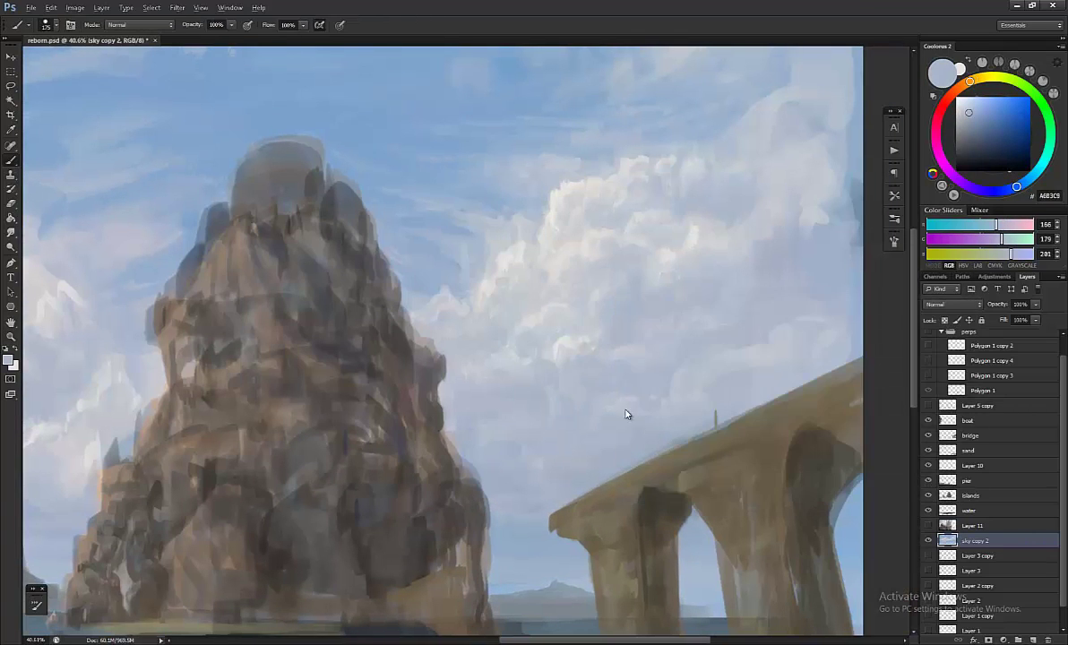
pyautogui.hotkey('alt', 'Tab')
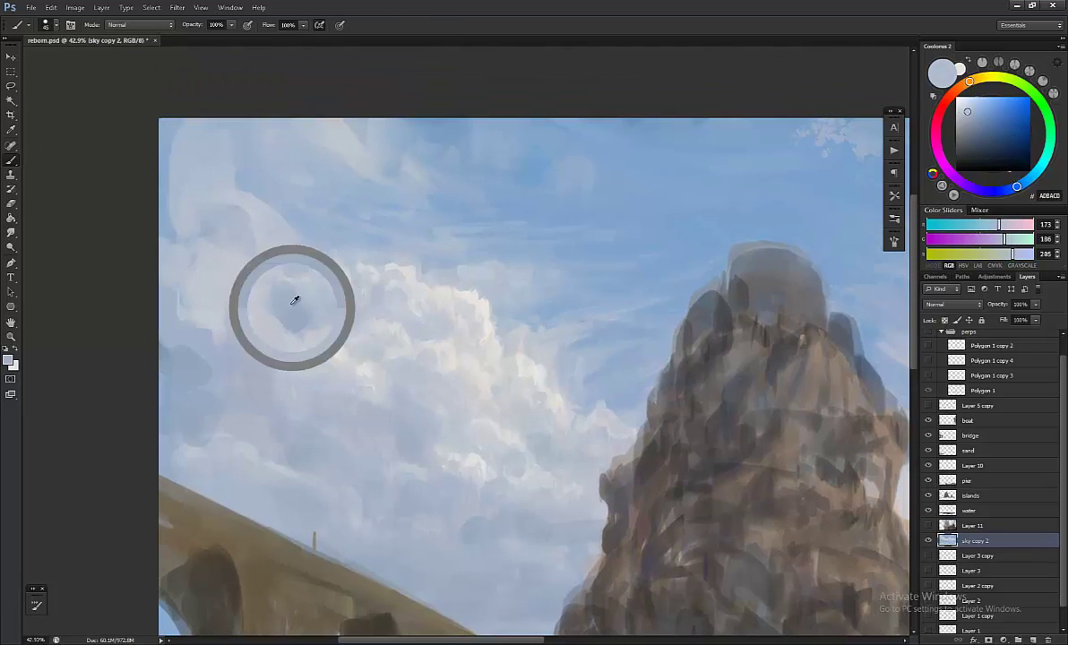
pyautogui.keyDown('alt'); pyautogui.click(318, 303); pyautogui.keyUp('alt')
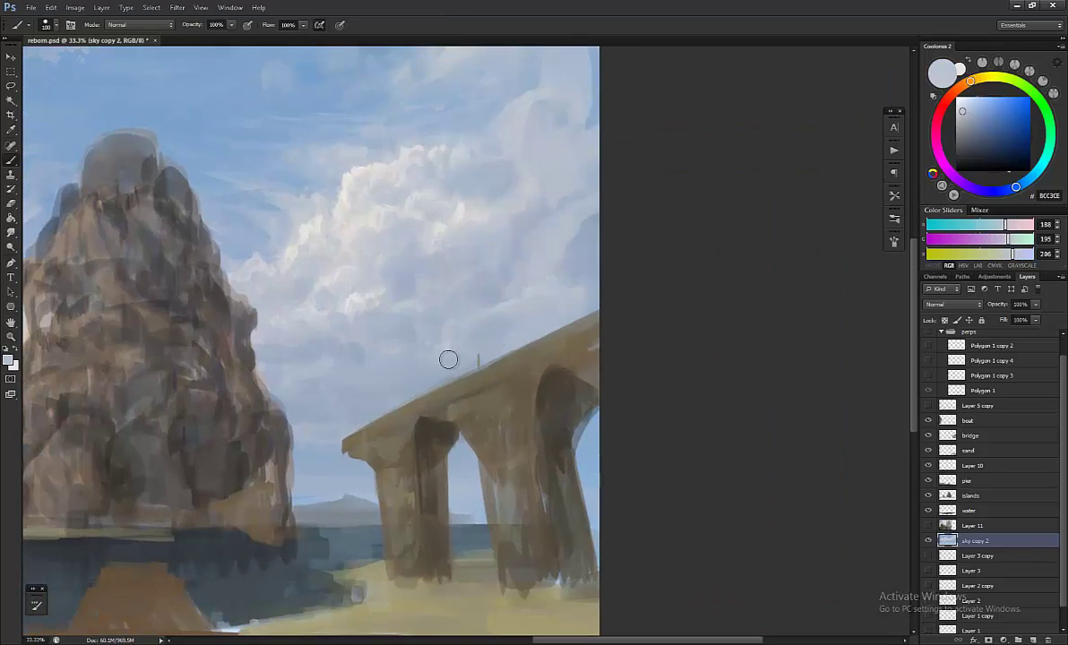
# Step: Reduce the brush size to 60 and paint sampled pale tones into the cloud at the canvas edge above the bridge
pyautogui.press('[')
pyautogui.press('[')
pyautogui.press('[')
pyautogui.keyDown('alt'); pyautogui.click(536, 251); pyautogui.keyUp('alt')
pyautogui.keyDown('alt'); pyautogui.click(549, 237); pyautogui.keyUp('alt')
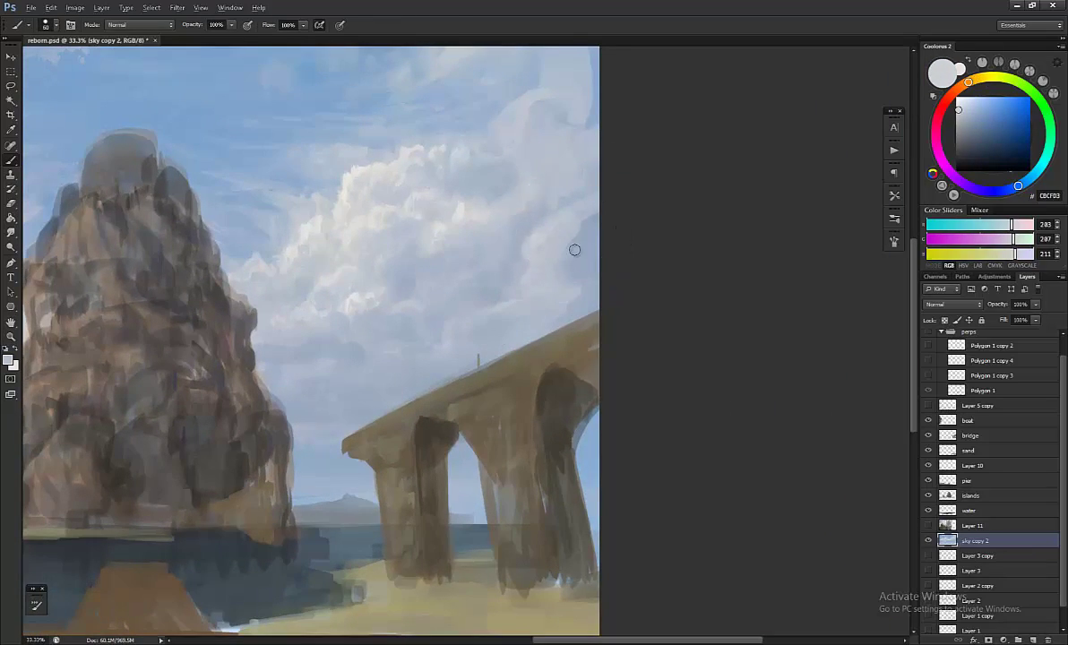
pyautogui.keyDown('alt'); pyautogui.click(557, 153); pyautogui.keyUp('alt')
pyautogui.moveTo(545, 145)
pyautogui.mouseDown()
pyautogui.moveTo(534, 174)
pyautogui.moveTo(543, 185)
pyautogui.moveTo(382, 261)
pyautogui.moveTo(517, 363)
pyautogui.moveTo(618, 318)
pyautogui.mouseUp()
# Step: Sample mid blue-greys and blend the cloud's shadow areas between its bright top and the canvas edge
pyautogui.keyDown('alt'); pyautogui.click(498, 190); pyautogui.keyUp('alt')
pyautogui.keyDown('alt'); pyautogui.click(513, 245); pyautogui.keyUp('alt')
pyautogui.press('z')
pyautogui.click(393, 278)
pyautogui.press('b')
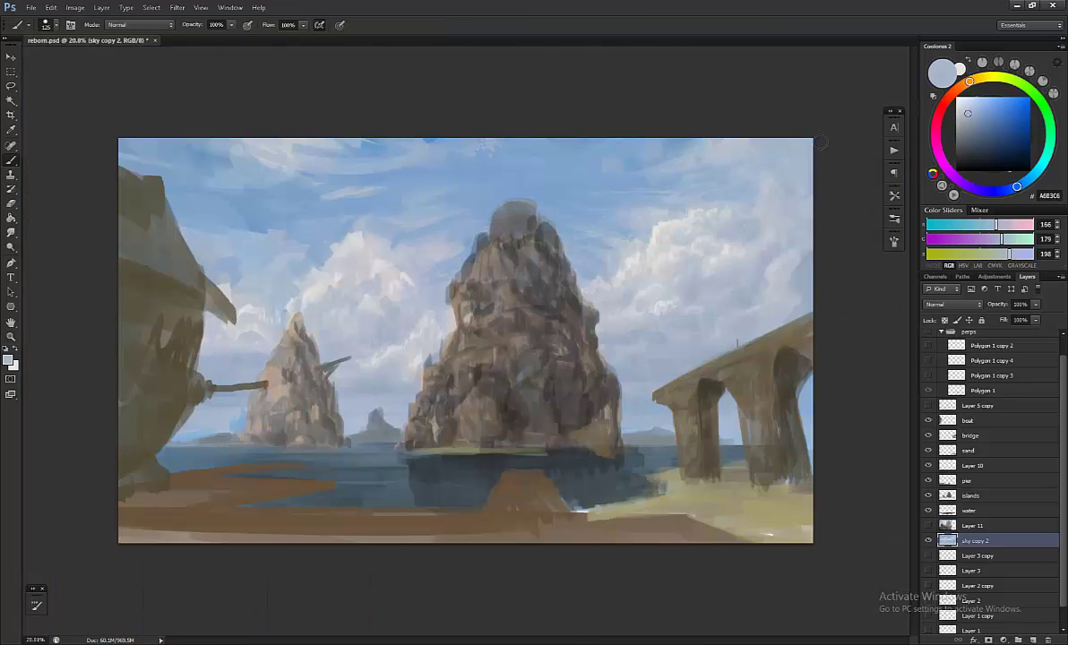
pyautogui.keyDown('alt'); pyautogui.click(618, 318); pyautogui.keyUp('alt')
pyautogui.keyDown('alt'); pyautogui.click(768, 222); pyautogui.keyUp('alt')
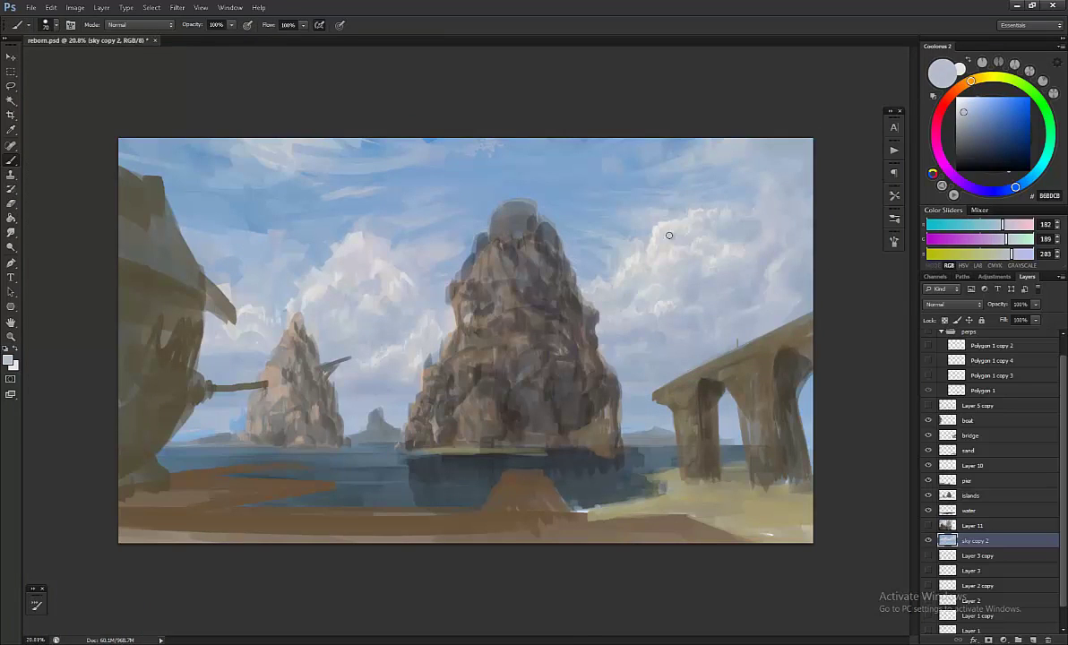
# Step: Paint thin off-white wisps in the sky above the large cloud with a size 10 brush and flip the canvas
pyautogui.keyDown('alt'); pyautogui.click(637, 216); pyautogui.keyUp('alt')
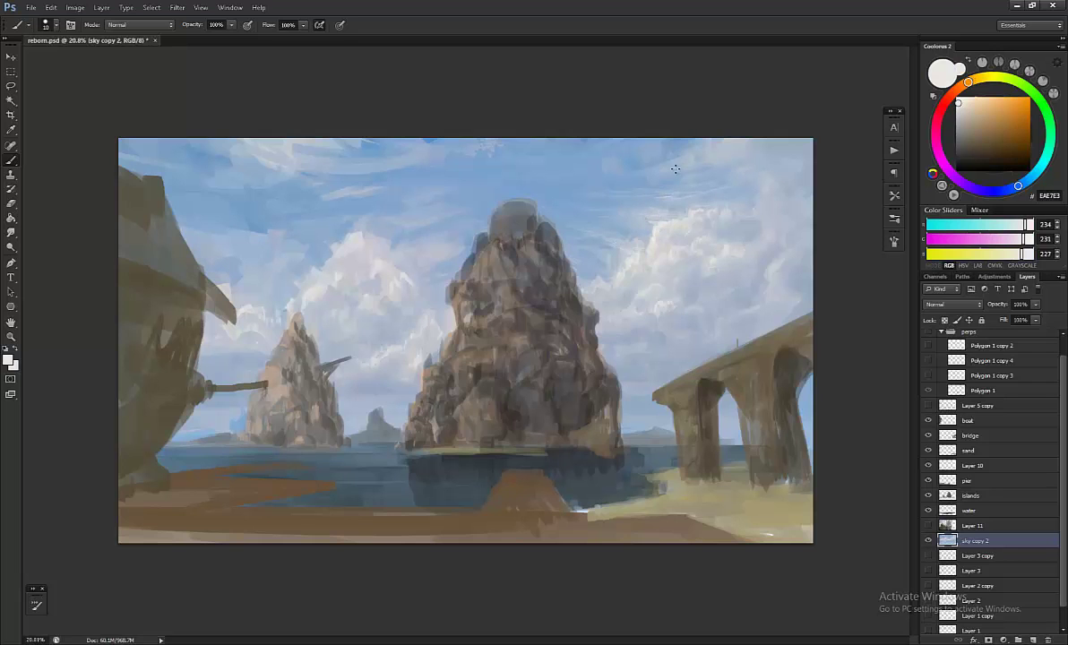
pyautogui.hotkey('ctrl', 'shift', 'h')
pyautogui.scroll(4, 291, 251)
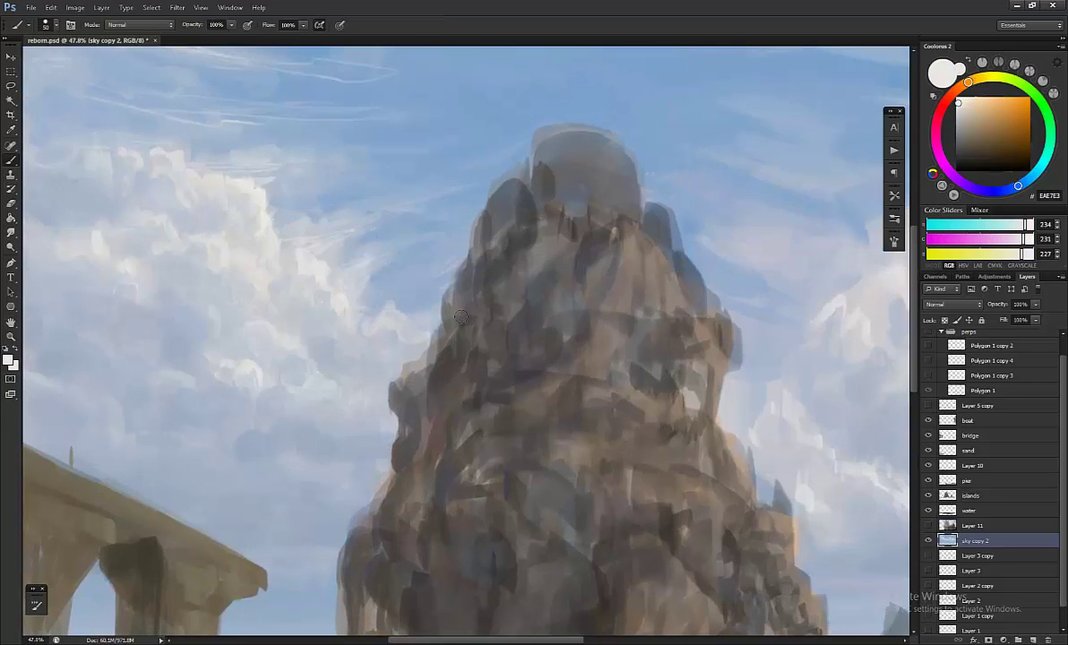
pyautogui.scroll(-3, 393, 409)
# Step: Sample blue-grey cloud tones and paint soft shading into the cloud just above the bridge
pyautogui.keyDown('alt'); pyautogui.click(278, 392); pyautogui.keyUp('alt')
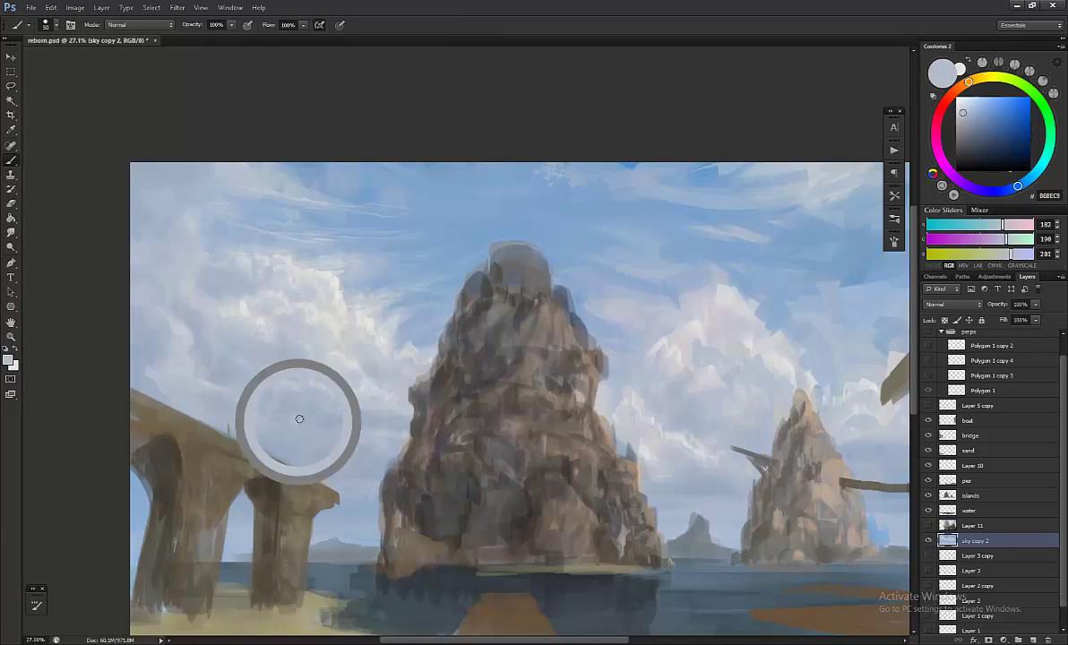
pyautogui.keyDown('alt'); pyautogui.click(168, 311); pyautogui.keyUp('alt')
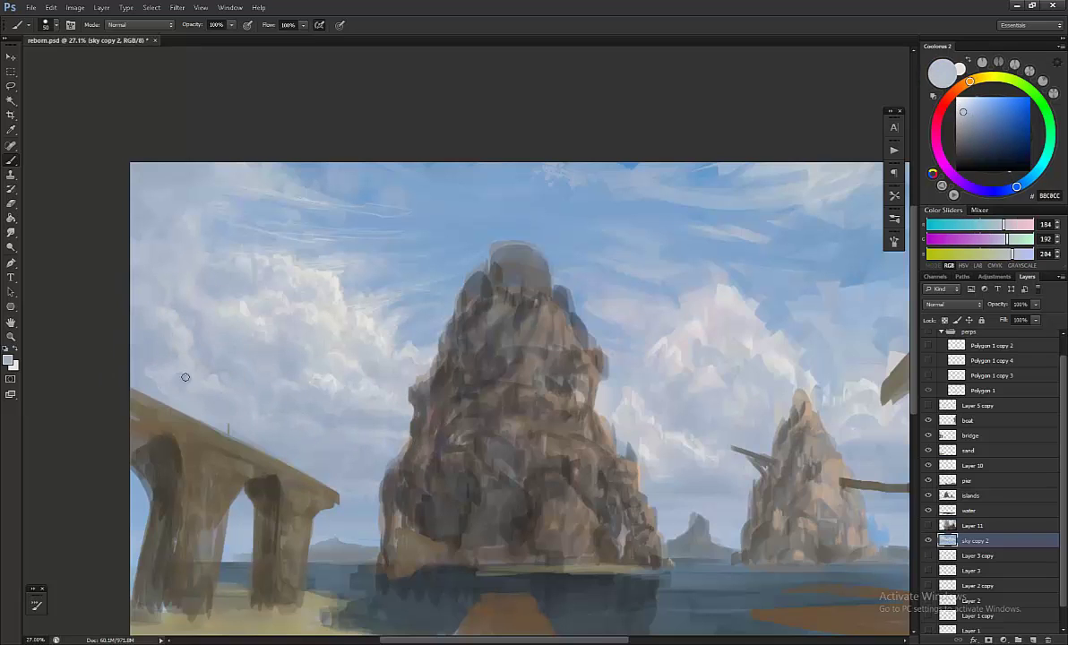
pyautogui.keyDown('alt'); pyautogui.click(174, 356); pyautogui.keyUp('alt')
# Step: Flip the canvas horizontally and back to judge the overall sky composition at thumbnail size
pyautogui.hotkey('ctrl', 'shift', 'h')
pyautogui.press('z')
pyautogui.scroll(-3, 413, 455)
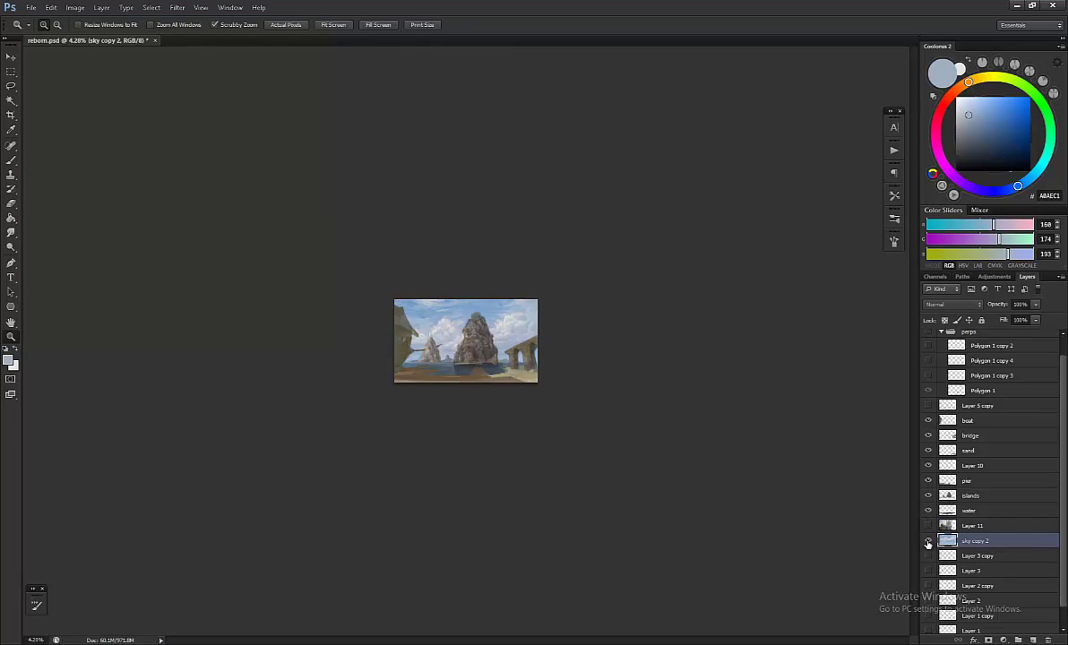
pyautogui.scroll(2, 572, 322)
pyautogui.scroll(-2, 340, 265)
pyautogui.scroll(2, 466, 304)
pyautogui.press('b')
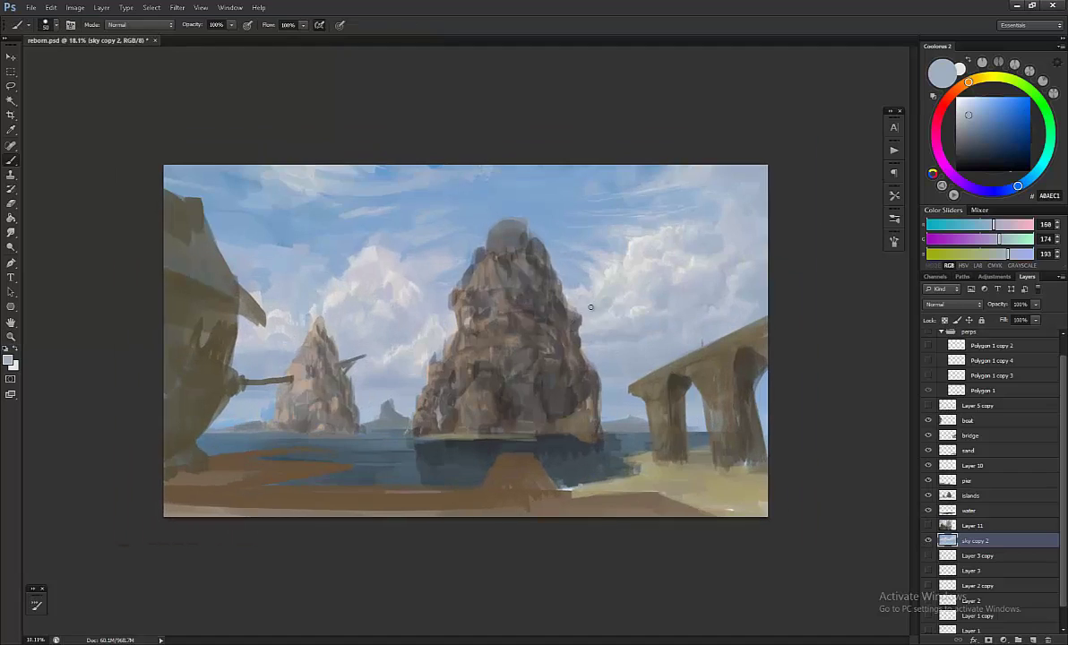
pyautogui.hotkey('ctrl', 'shift', 'h')
# Step: Reshape the peak of the cloud between the two rocks with sampled blue-grey and sky-blue tones, flipping the canvas to check it
pyautogui.moveTo(560, 268)
pyautogui.mouseDown()
pyautogui.moveTo(573, 308)
pyautogui.moveTo(544, 307)
pyautogui.mouseUp()
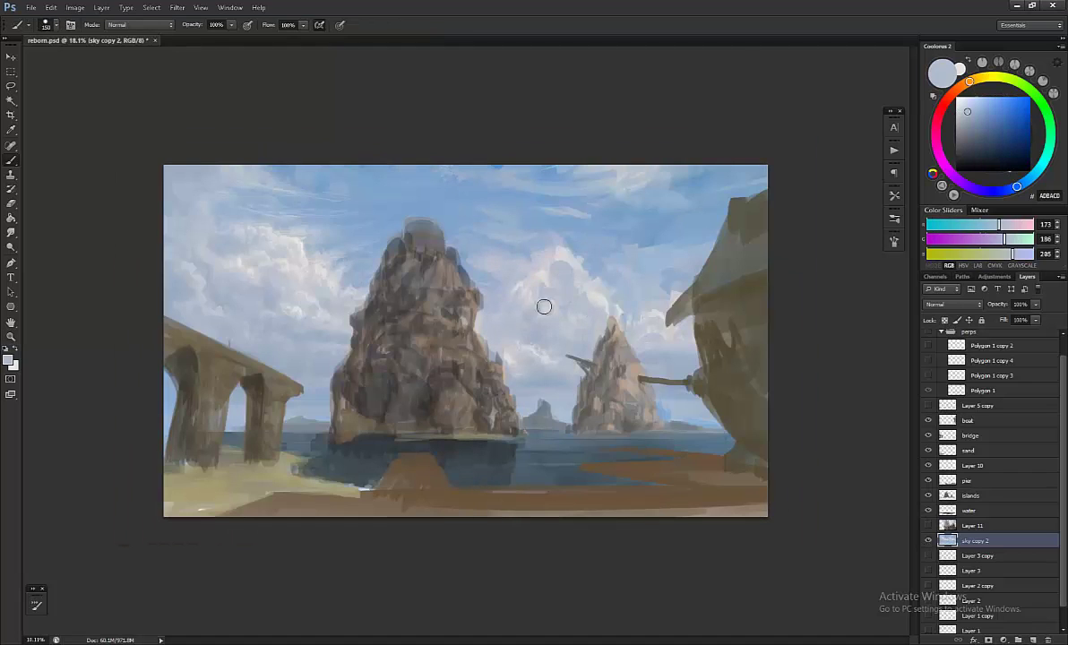
pyautogui.keyDown('alt'); pyautogui.click(582, 283); pyautogui.keyUp('alt')
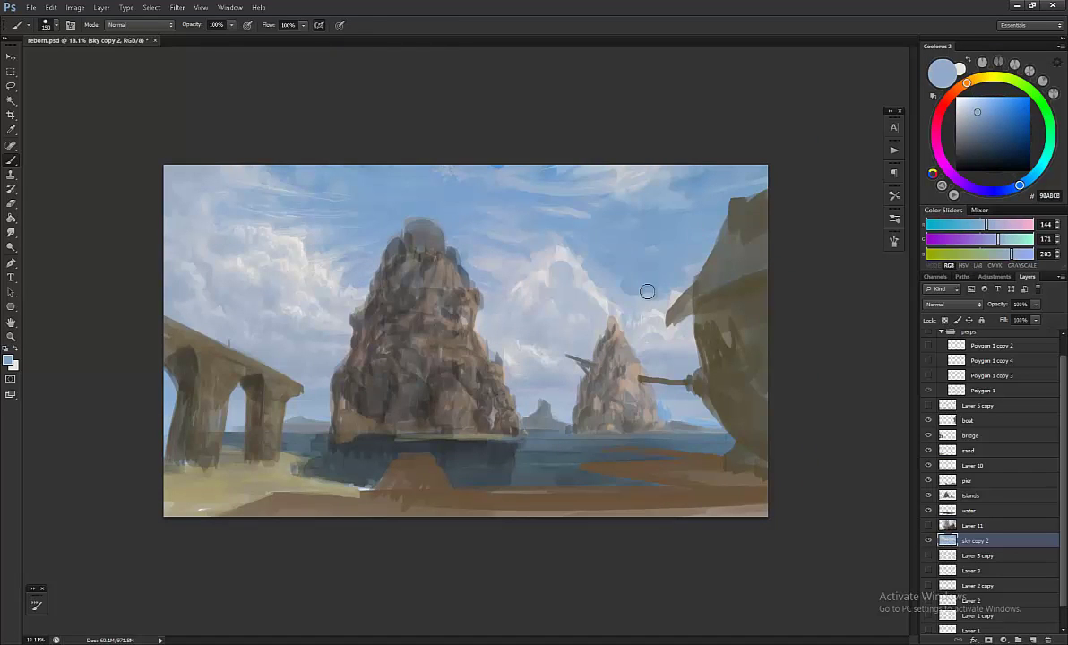
pyautogui.keyDown('alt'); pyautogui.click(647, 291); pyautogui.keyUp('alt')
pyautogui.scroll(-2, 537, 304)
pyautogui.hotkey('ctrl', 'shift', 'h')
pyautogui.scroll(2, 397, 245)
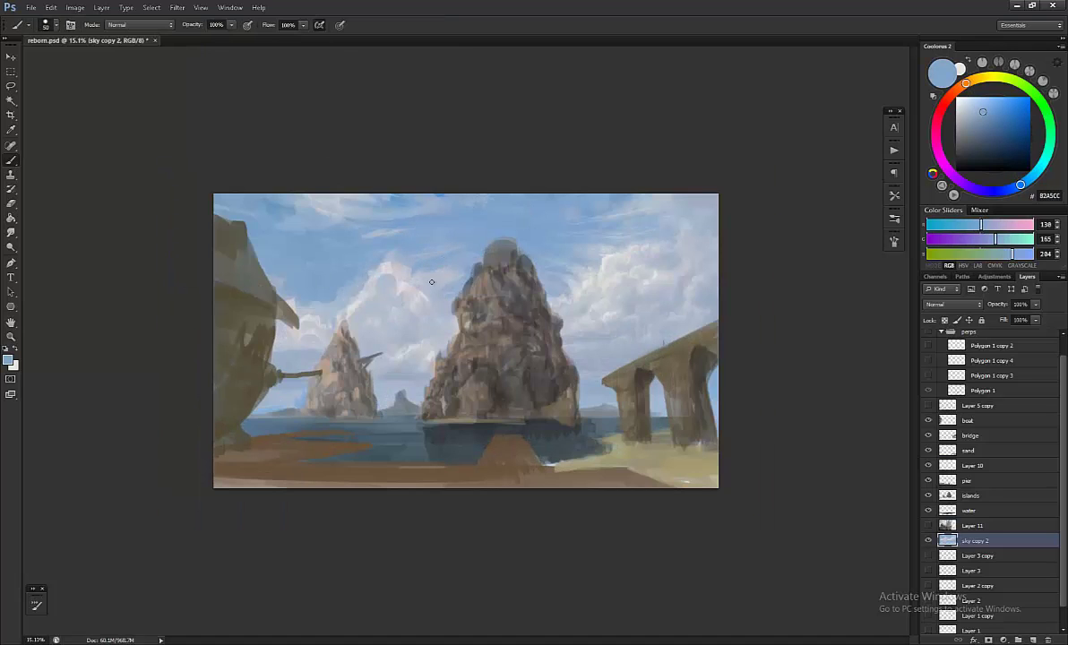
pyautogui.keyDown('alt'); pyautogui.click(407, 300); pyautogui.keyUp('alt')
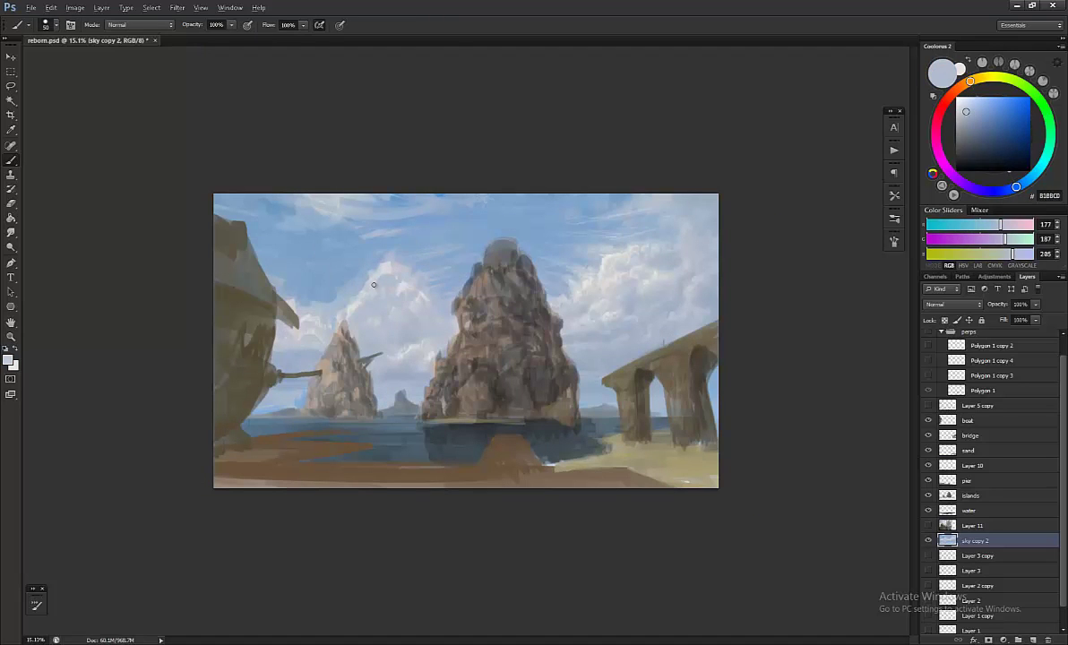
# Step: Sample pale blue-grey tones and paint soft shading into the bright upper billows of the cloud above the bridge
pyautogui.keyDown('alt'); pyautogui.click(369, 300); pyautogui.keyUp('alt')
pyautogui.press('z')
pyautogui.moveTo(369, 300); pyautogui.dragTo(587, 329)
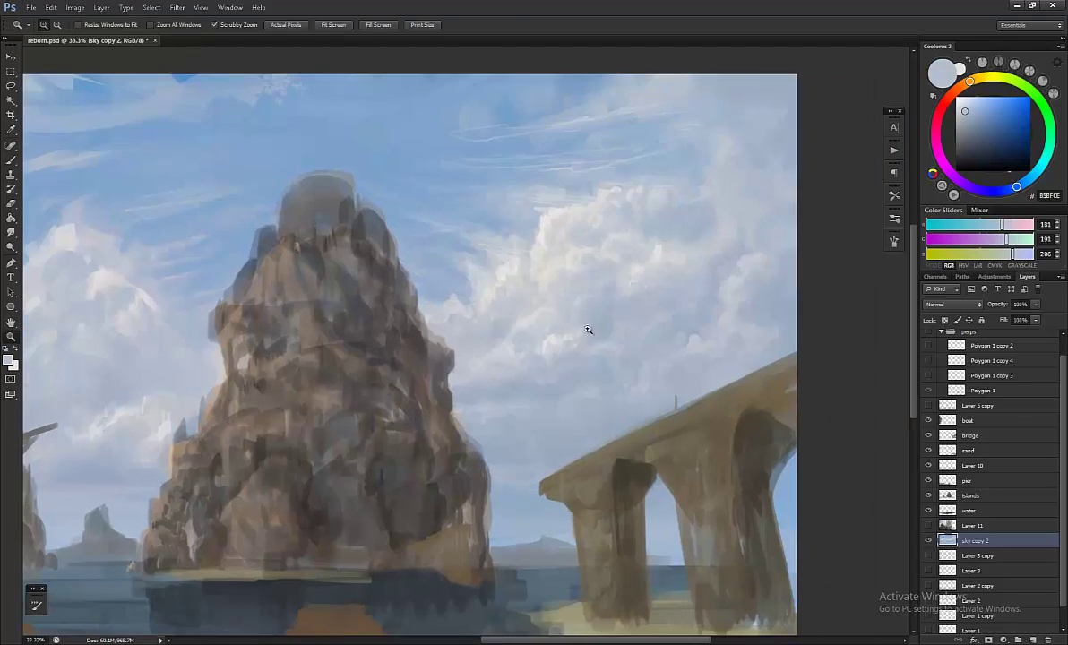
pyautogui.scroll(-2, 586, 329)
pyautogui.scroll(3, 460, 226)
pyautogui.scroll(-3, 459, 226)
pyautogui.scroll(2, 499, 210)
pyautogui.press('b')
pyautogui.keyDown('alt'); pyautogui.click(499, 210); pyautogui.keyUp('alt')
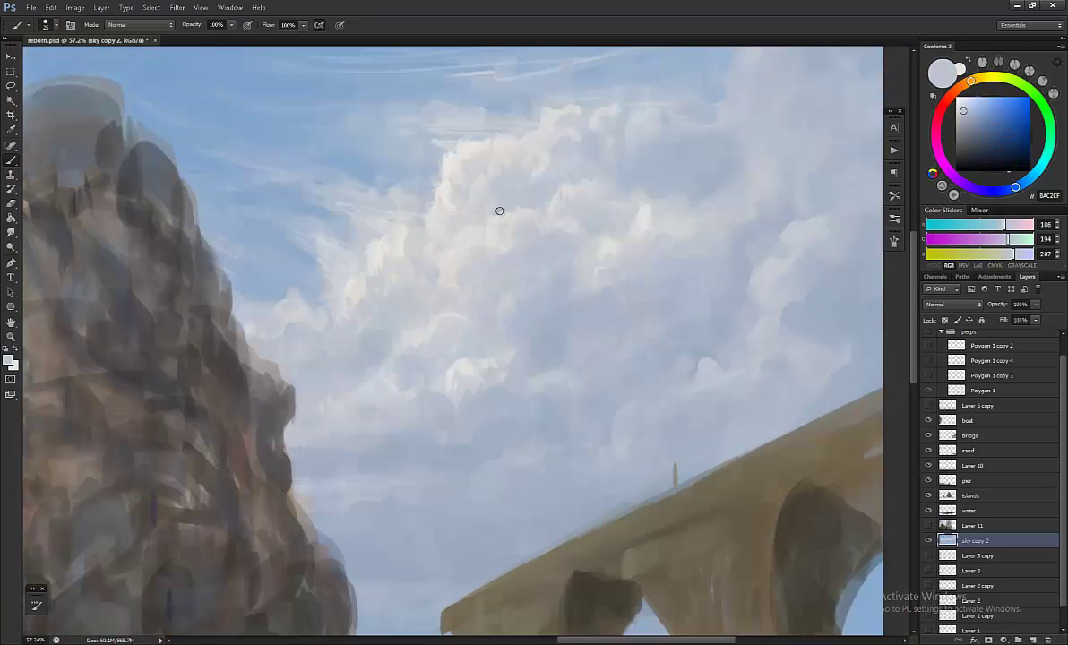
pyautogui.keyDown('alt'); pyautogui.click(445, 245); pyautogui.keyUp('alt')
# Step: Flip the canvas horizontally and blend the inner folds of the large cloud with sampled light greys and blue-greys
pyautogui.scroll(-3, 444, 293)
pyautogui.hotkey('ctrl', 'shift', 'h')
pyautogui.scroll(3, 412, 317)
pyautogui.keyDown('alt'); pyautogui.click(412, 313); pyautogui.keyUp('alt')
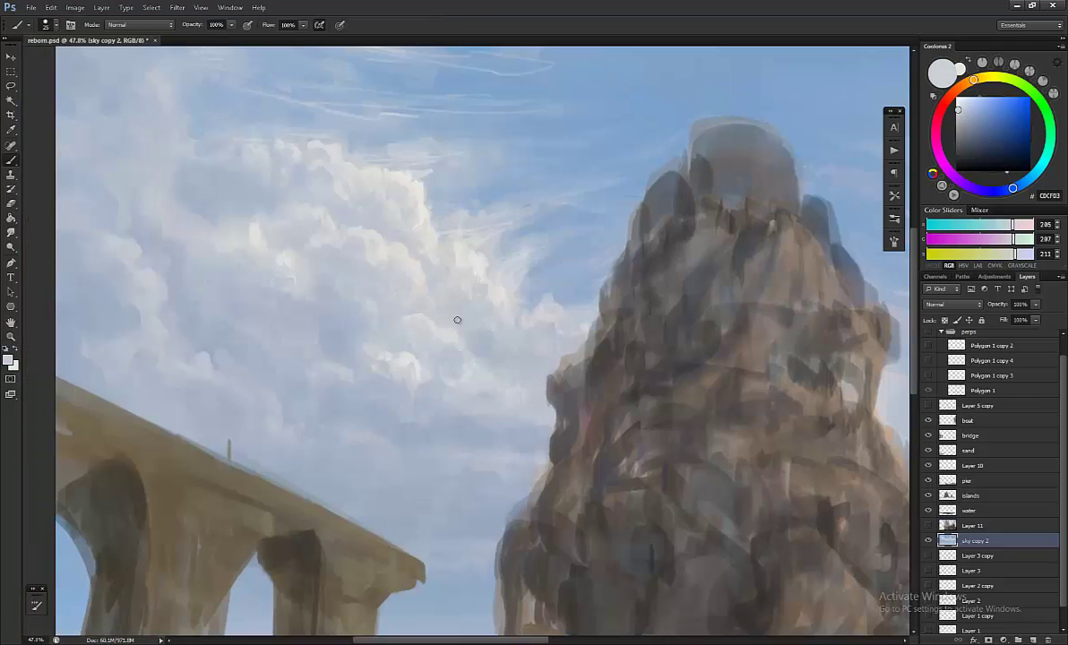
pyautogui.scroll(-1, 340, 322)
pyautogui.scroll(1, 255, 303)
pyautogui.keyDown('alt'); pyautogui.click(241, 248); pyautogui.keyUp('alt')
pyautogui.keyDown('alt'); pyautogui.click(290, 247); pyautogui.keyUp('alt')
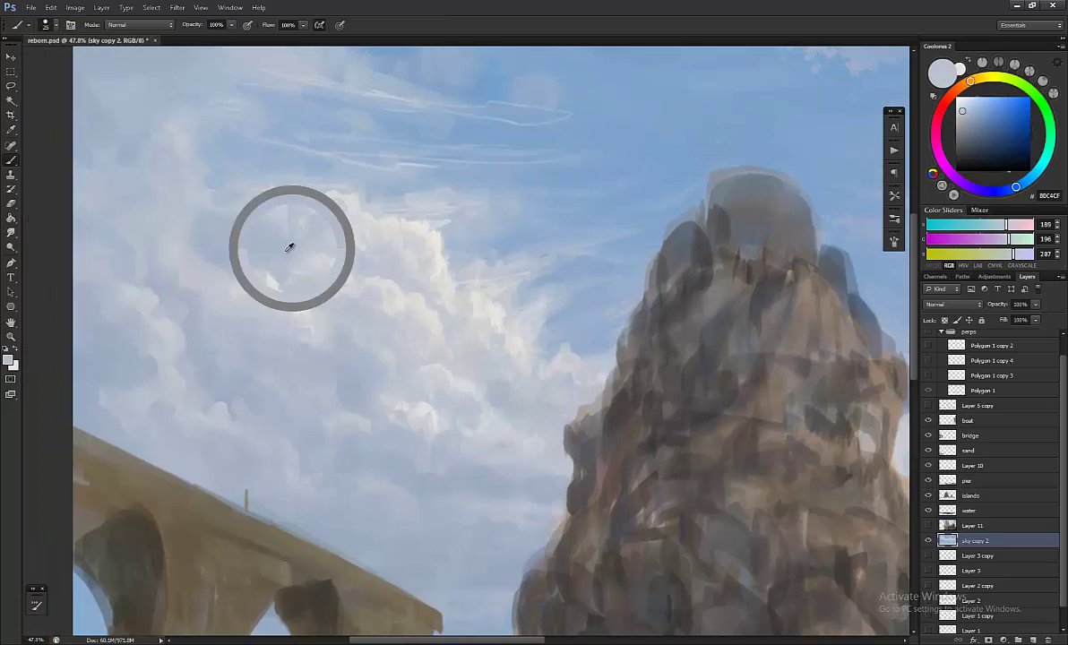
# Step: Refine the sunlit crest of the large cloud with pale grey tones sampled along its upper edge
pyautogui.scroll(1, 314, 238)
pyautogui.keyDown('alt'); pyautogui.click(323, 215); pyautogui.keyUp('alt')
pyautogui.keyDown('alt'); pyautogui.click(340, 232); pyautogui.keyUp('alt')
pyautogui.scroll(-1, 385, 260)
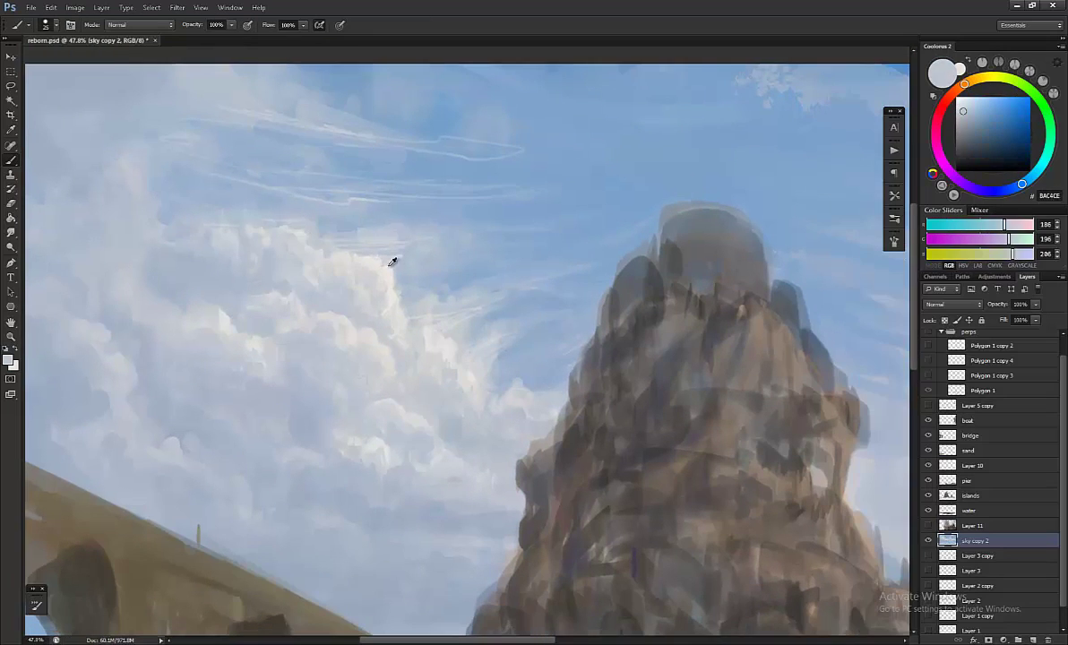
pyautogui.scroll(-1, 385, 295)
pyautogui.keyDown('alt'); pyautogui.click(415, 292); pyautogui.keyUp('alt')
pyautogui.scroll(-1, 395, 282)
pyautogui.keyDown('alt'); pyautogui.click(449, 271); pyautogui.keyUp('alt')
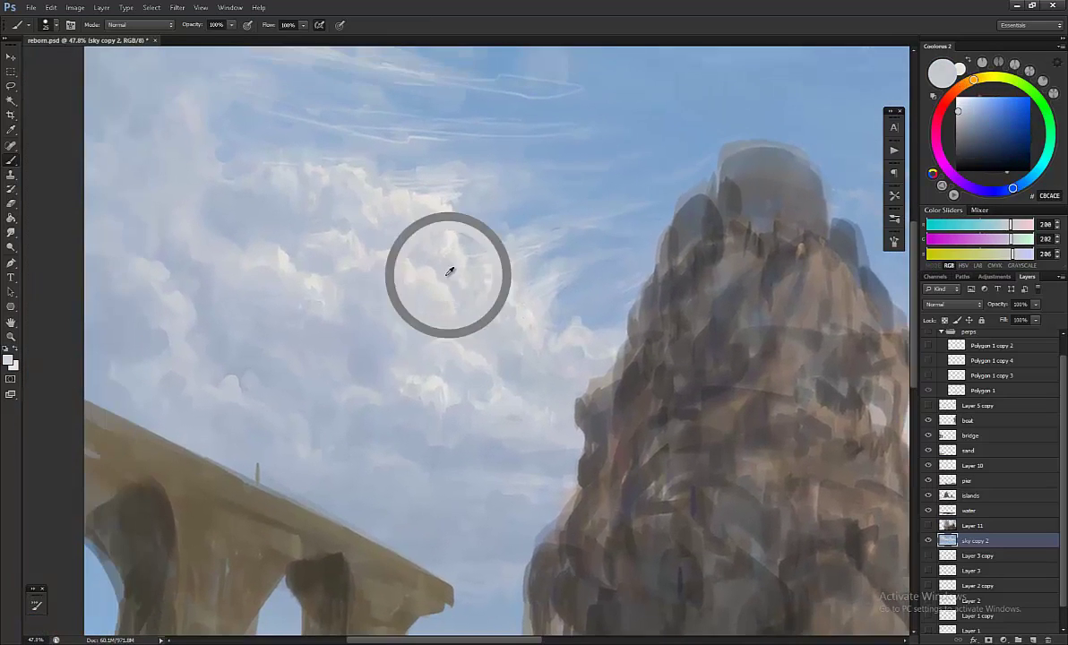
# Step: Define small rounded billows along the large cloud's crest with sampled off-white and light grey tones
pyautogui.press('z')
pyautogui.hotkey('ctrl', '0')
pyautogui.moveTo(537, 260)
pyautogui.mouseDown()
pyautogui.moveTo(584, 255)
pyautogui.moveTo(603, 323)
pyautogui.mouseUp()
pyautogui.scroll(-2, 487, 287)
pyautogui.keyDown('alt'); pyautogui.click(506, 166); pyautogui.keyUp('alt')
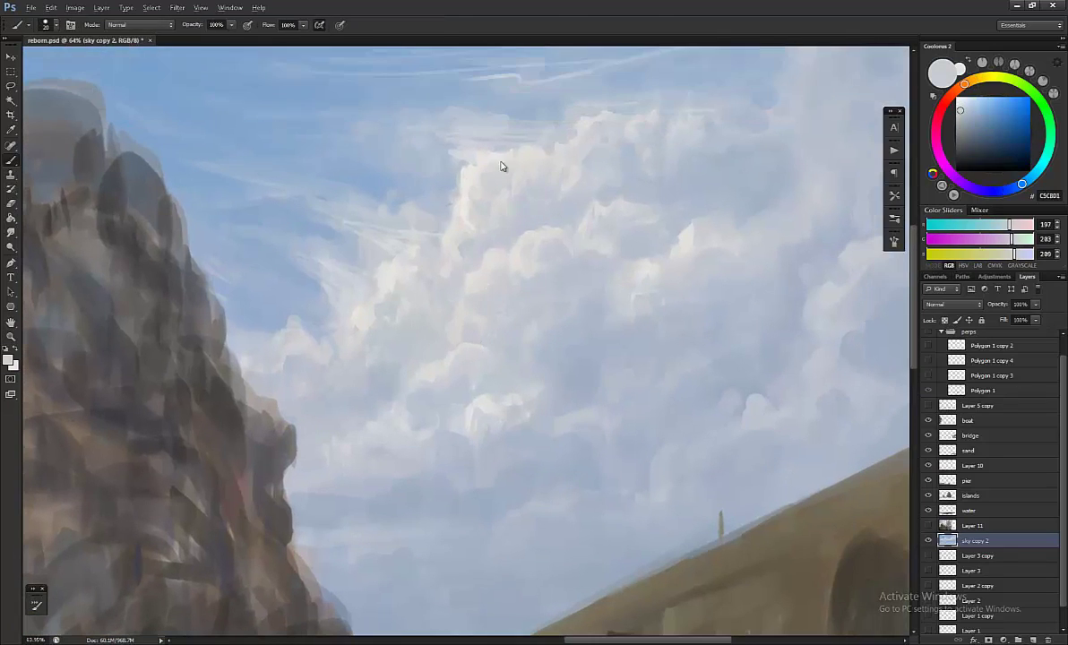
pyautogui.keyDown('alt'); pyautogui.click(476, 198); pyautogui.keyUp('alt')
pyautogui.keyDown('alt'); pyautogui.click(475, 227); pyautogui.keyUp('alt')
pyautogui.scroll(-2, 475, 226)
pyautogui.keyDown('alt'); pyautogui.click(500, 249); pyautogui.keyUp('alt')
pyautogui.press('z')
pyautogui.moveTo(500, 249); pyautogui.dragTo(408, 226)
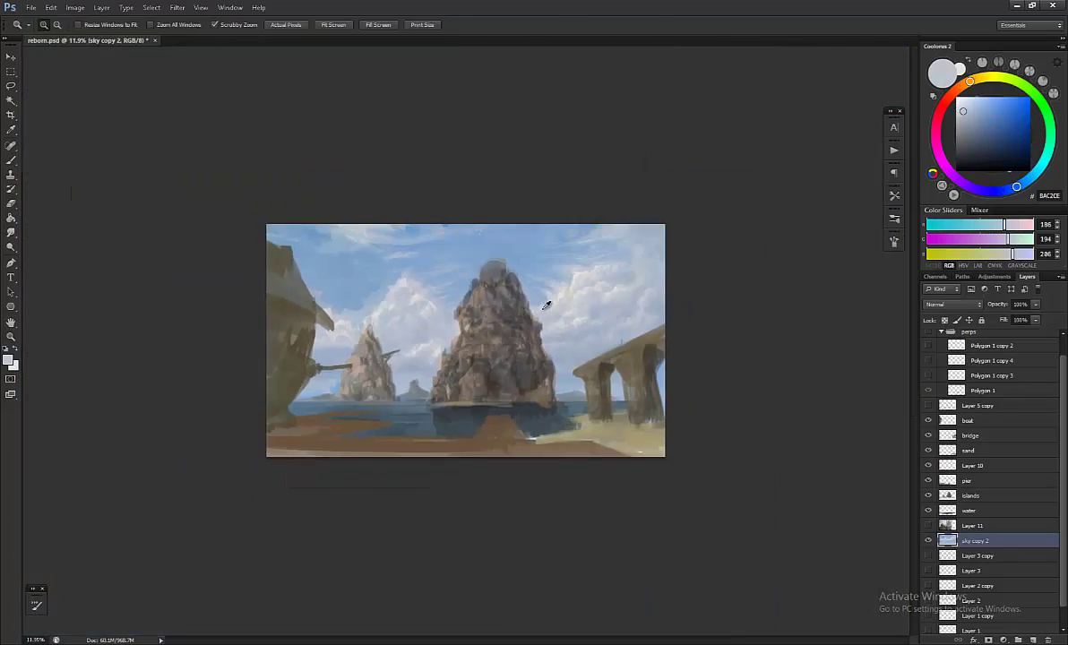
pyautogui.hotkey('ctrl', 'l')
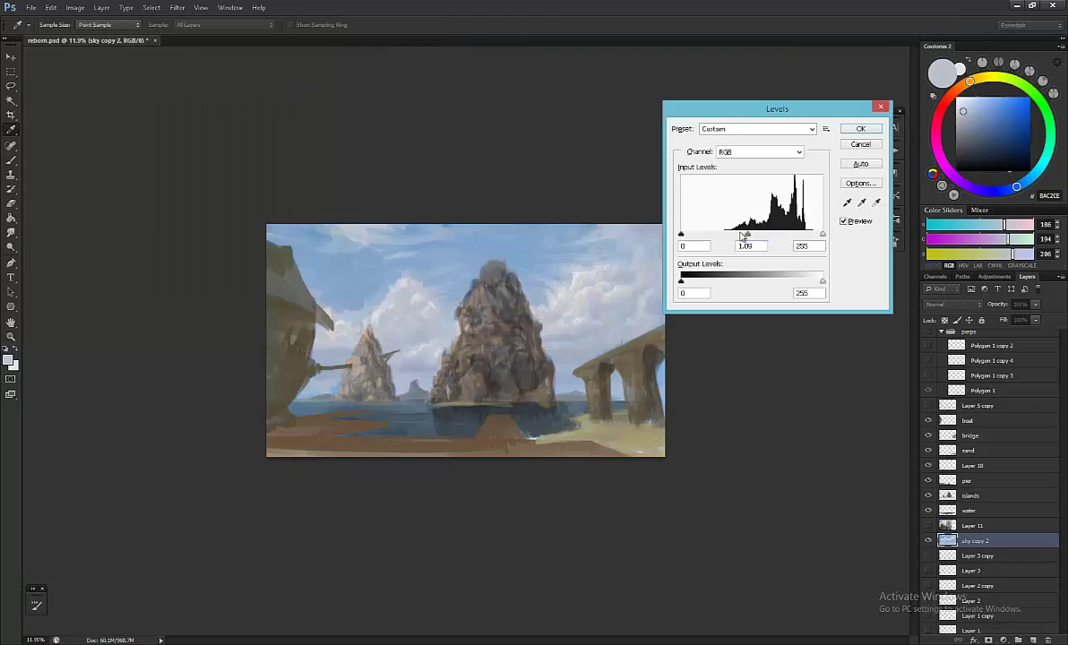
pyautogui.press('Escape')
# Step: Brighten the sky copy 2 layer with a Curves adjustment that raises the upper midtones
pyautogui.moveTo(528, 339); pyautogui.dragTo(557, 338)
pyautogui.click(75, 7)
pyautogui.moveTo(107, 33)
pyautogui.click(274, 62)
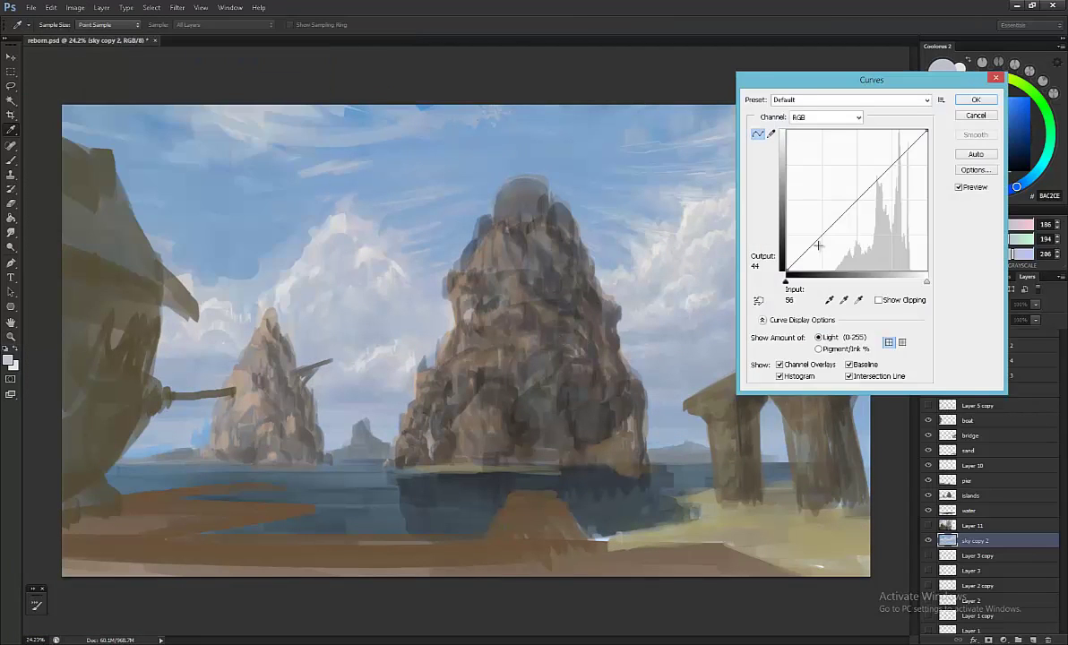
pyautogui.moveTo(860, 193); pyautogui.dragTo(869, 182)
pyautogui.moveTo(879, 81); pyautogui.dragTo(805, 89)
pyautogui.press('Return')
pyautogui.press('z')
pyautogui.moveTo(627, 313)
pyautogui.mouseDown()
pyautogui.moveTo(567, 314)
pyautogui.moveTo(558, 333)
pyautogui.mouseUp()
pyautogui.hotkey('ctrl', 'u')
pyautogui.moveTo(769, 179); pyautogui.dragTo(806, 179)
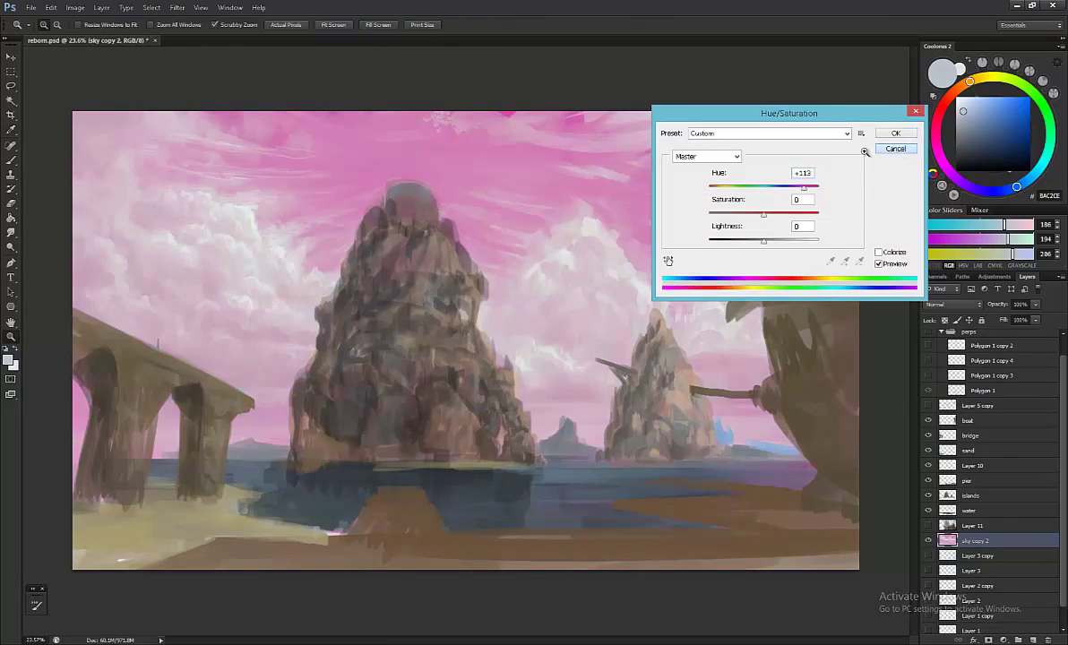
pyautogui.press('Escape')
# Step: Reshape the top of the cloud behind the small rock into rounded puffs using sampled cloud and sky-blue tones
pyautogui.press('b')
pyautogui.press('z')
pyautogui.moveTo(684, 250)
pyautogui.mouseDown()
pyautogui.moveTo(626, 290)
pyautogui.moveTo(654, 290)
pyautogui.mouseUp()
pyautogui.press('h')
pyautogui.press('b')
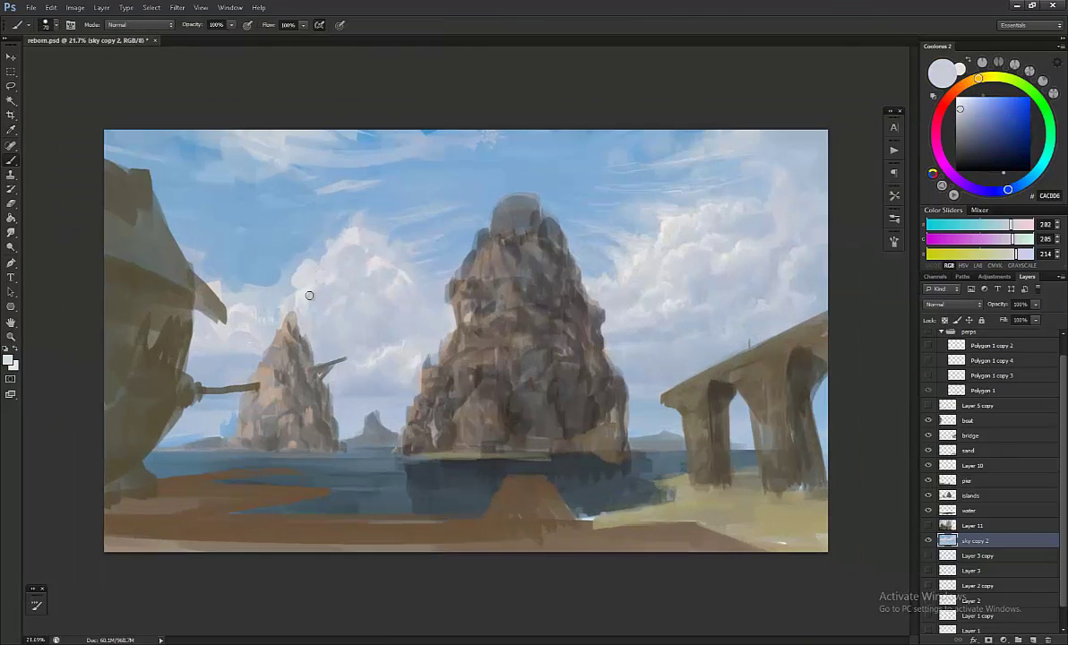
pyautogui.keyDown('alt'); pyautogui.click(269, 273); pyautogui.keyUp('alt')
pyautogui.keyDown('alt'); pyautogui.click(265, 300); pyautogui.keyUp('alt')
pyautogui.press('r')
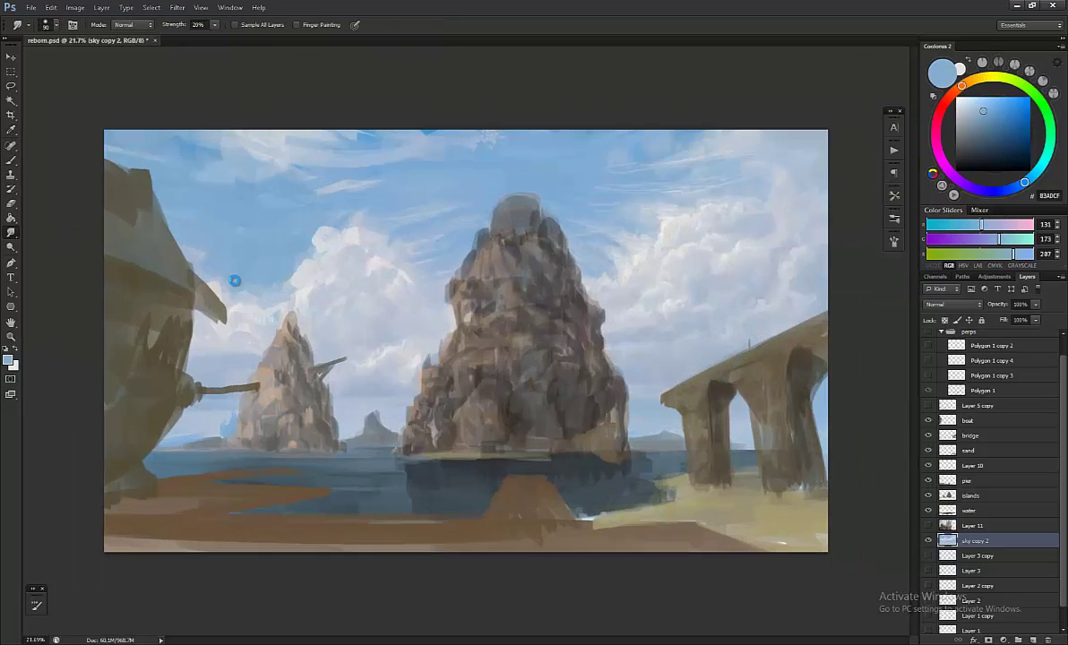
pyautogui.moveTo(705, 324)
pyautogui.mouseDown()
pyautogui.moveTo(269, 331)
pyautogui.moveTo(537, 322)
pyautogui.mouseUp()
# Step: Paint sampled blue-grey shadows between the billows in the middle of the cloud above the bridge
pyautogui.press('b')
pyautogui.keyDown('alt'); pyautogui.click(538, 323); pyautogui.keyUp('alt')
pyautogui.keyDown('alt'); pyautogui.click(452, 294); pyautogui.keyUp('alt')
pyautogui.moveTo(494, 243); pyautogui.dragTo(429, 332)
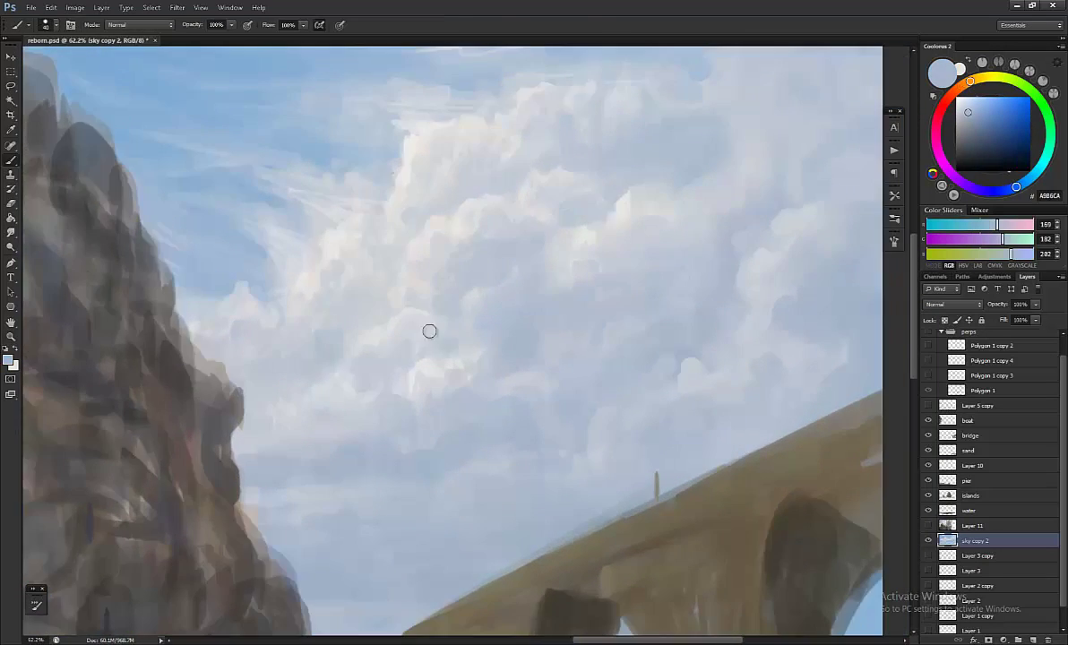
pyautogui.moveTo(500, 424); pyautogui.dragTo(502, 296)
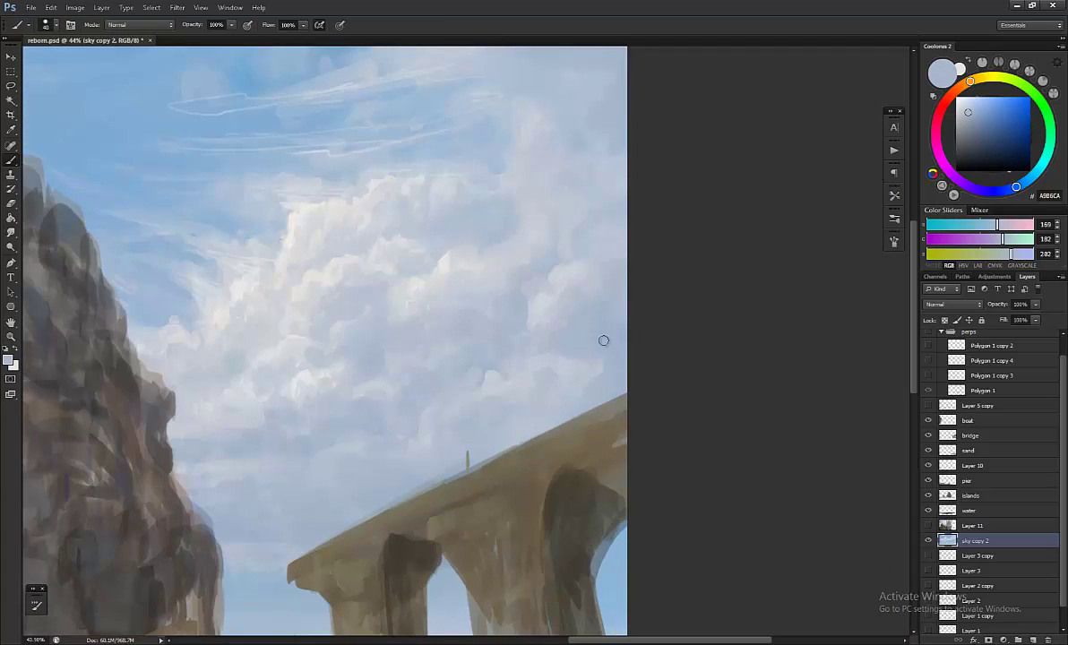
pyautogui.keyDown('alt'); pyautogui.click(567, 326); pyautogui.keyUp('alt')
pyautogui.scroll(3, 562, 296)
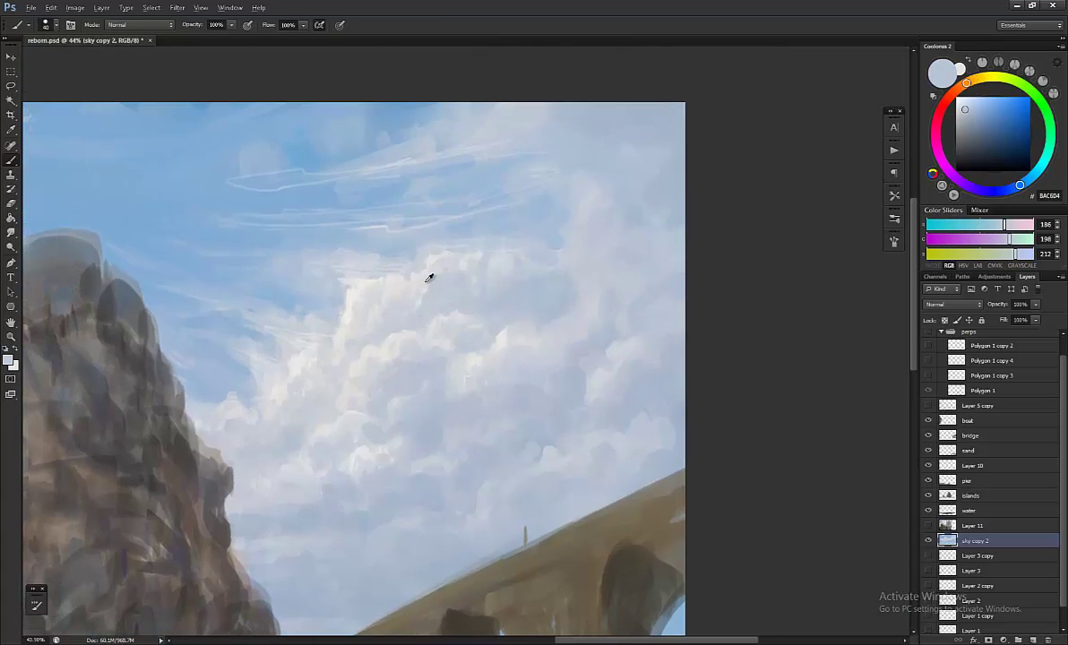
# Step: Deepen the lower part of the large cloud beside the tall rock with sampled blue-grey tones
pyautogui.keyDown('alt'); pyautogui.click(429, 278); pyautogui.keyUp('alt')
pyautogui.scroll(3, 448, 282)
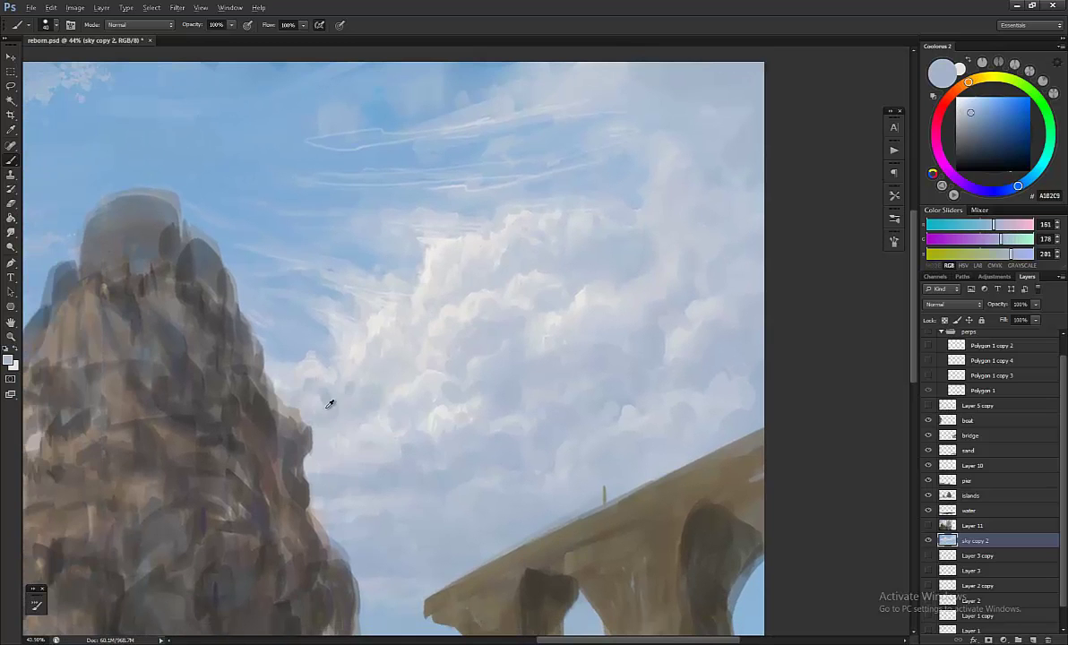
pyautogui.keyDown('alt'); pyautogui.click(307, 382); pyautogui.keyUp('alt')
pyautogui.scroll(-1, 336, 399)
pyautogui.scroll(-6, 381, 346)
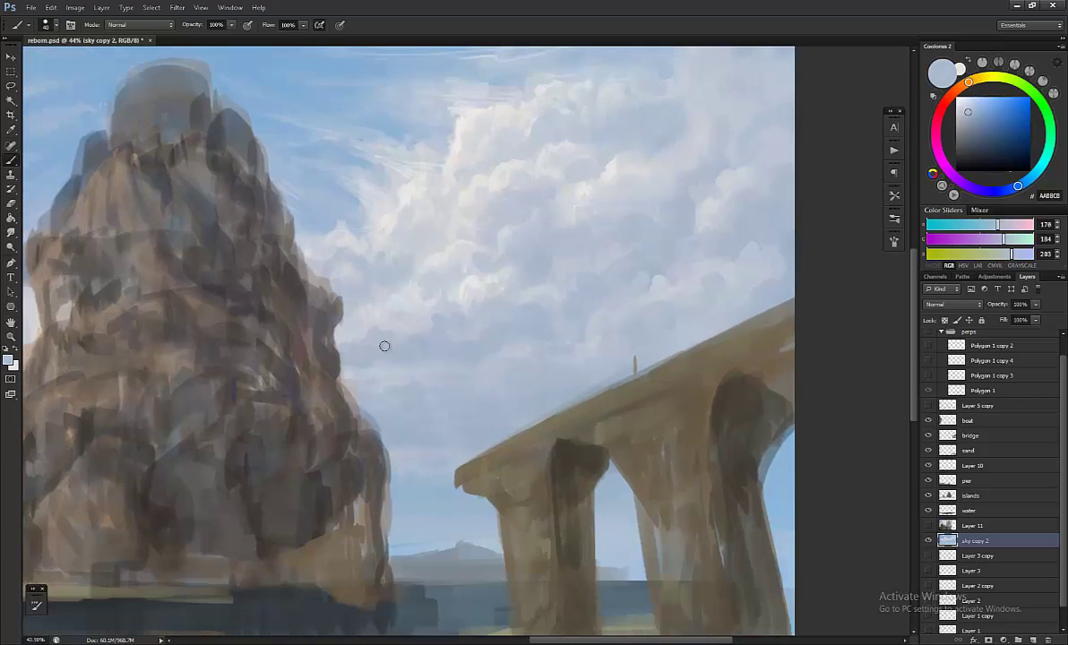
pyautogui.scroll(4, 396, 340)
pyautogui.keyDown('alt'); pyautogui.click(452, 349); pyautogui.keyUp('alt')
pyautogui.scroll(-2, 412, 313)
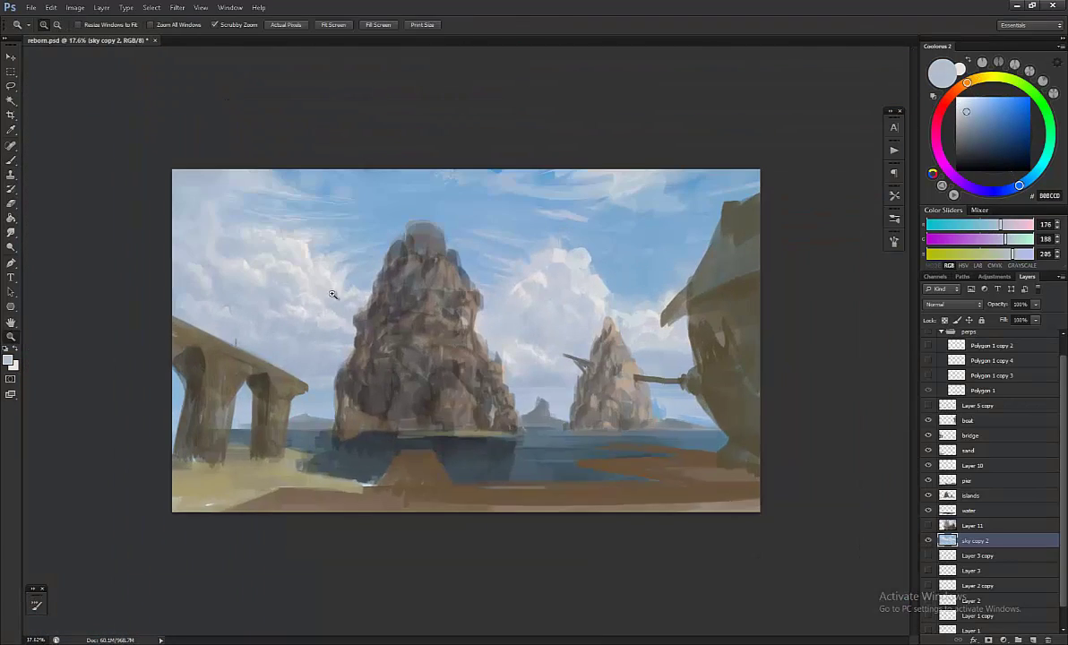
# Step: Work sampled off-white and blue-grey tones into the cloud near the canvas edge above the bridge
pyautogui.scroll(1, 291, 277)
pyautogui.keyDown('alt'); pyautogui.click(151, 210); pyautogui.keyUp('alt')
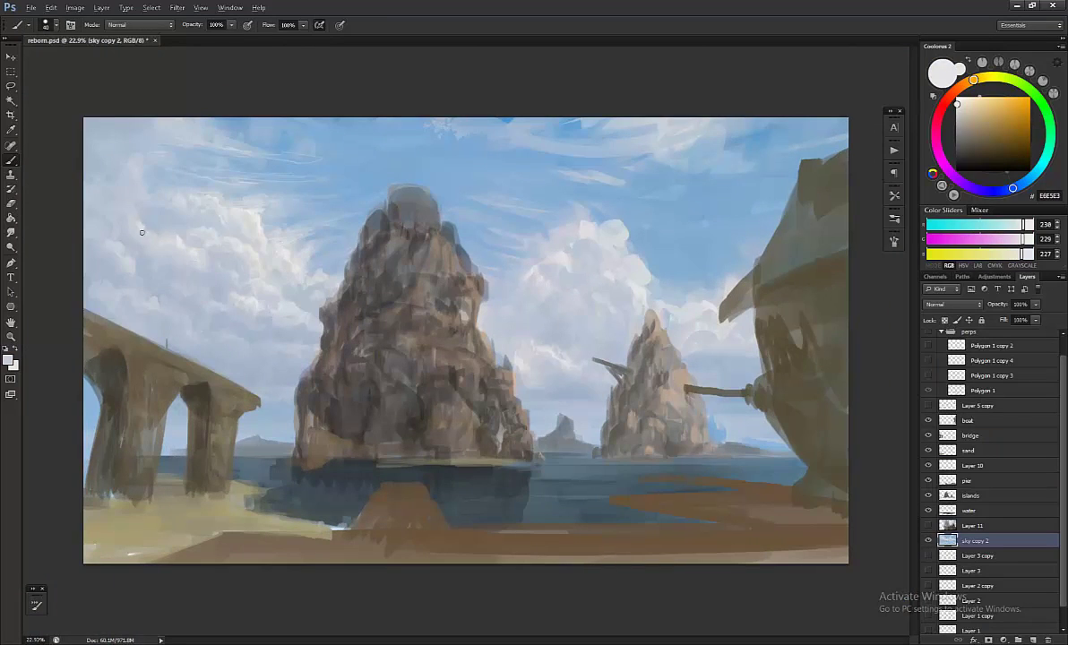
pyautogui.scroll(-2, 152, 242)
pyautogui.scroll(1, 206, 278)
pyautogui.keyDown('alt'); pyautogui.click(266, 332); pyautogui.keyUp('alt')
pyautogui.keyDown('alt'); pyautogui.click(235, 281); pyautogui.keyUp('alt')
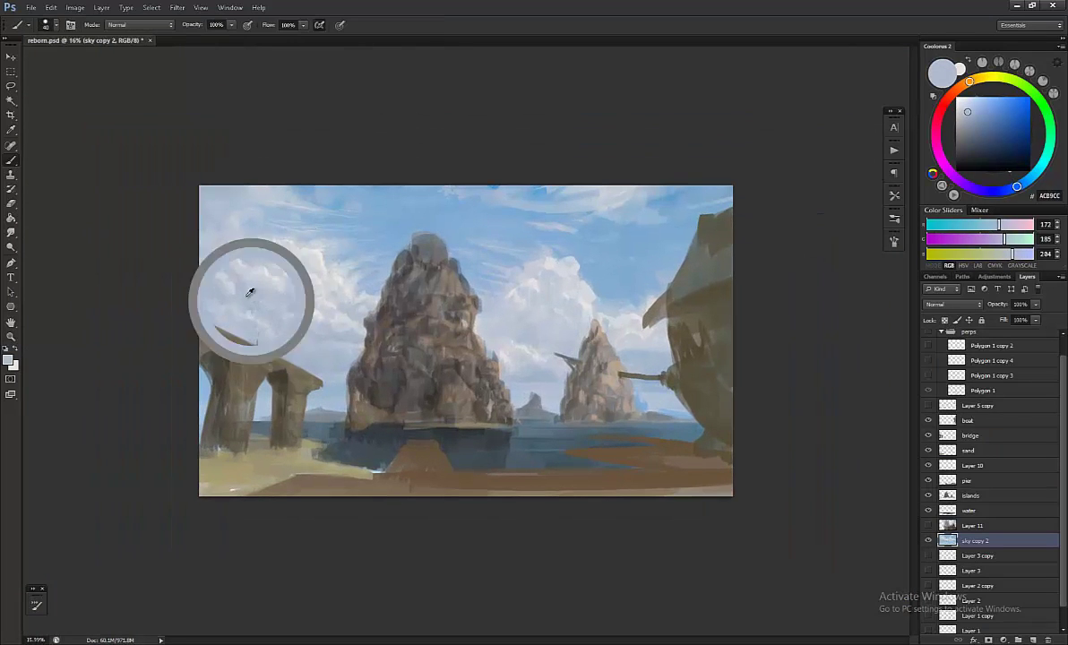
pyautogui.keyDown('alt'); pyautogui.click(210, 216); pyautogui.keyUp('alt')
pyautogui.keyDown('alt'); pyautogui.click(229, 225); pyautogui.keyUp('alt')
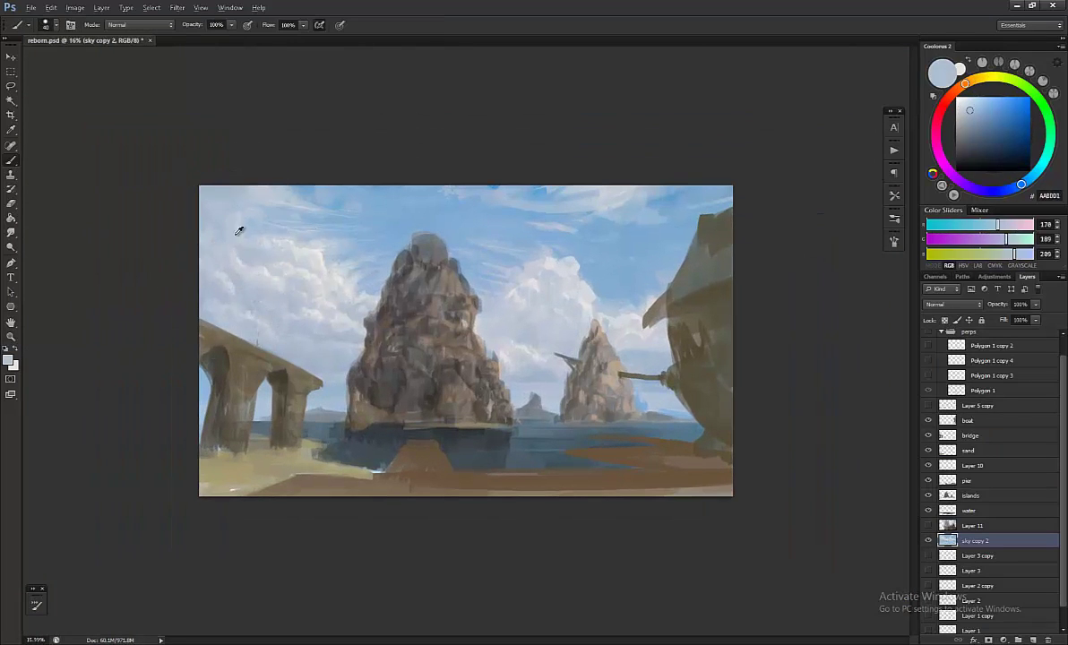
pyautogui.keyDown('alt'); pyautogui.click(224, 215); pyautogui.keyUp('alt')
# Step: Build up rounded light puffs on the outer side of the cloud above the bridge, flipping the canvas to check them
pyautogui.hotkey('ctrl', '+')
pyautogui.keyDown('alt'); pyautogui.click(256, 318); pyautogui.keyUp('alt')
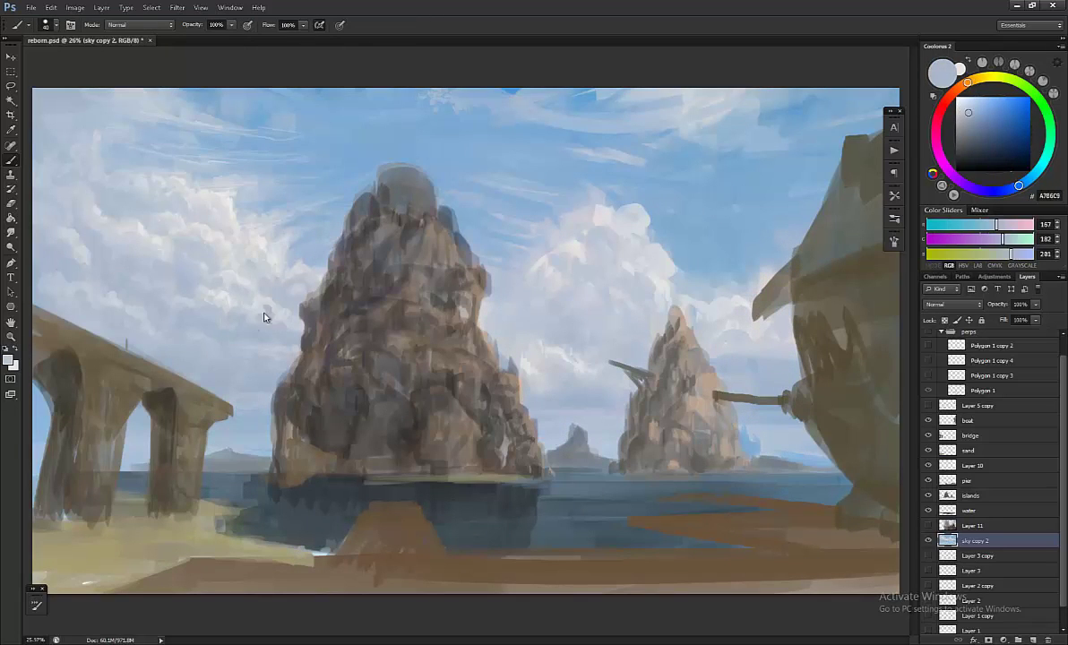
pyautogui.scroll(-2, 263, 327)
pyautogui.scroll(1, 834, 505)
pyautogui.press('h')
pyautogui.scroll(3, 627, 314)
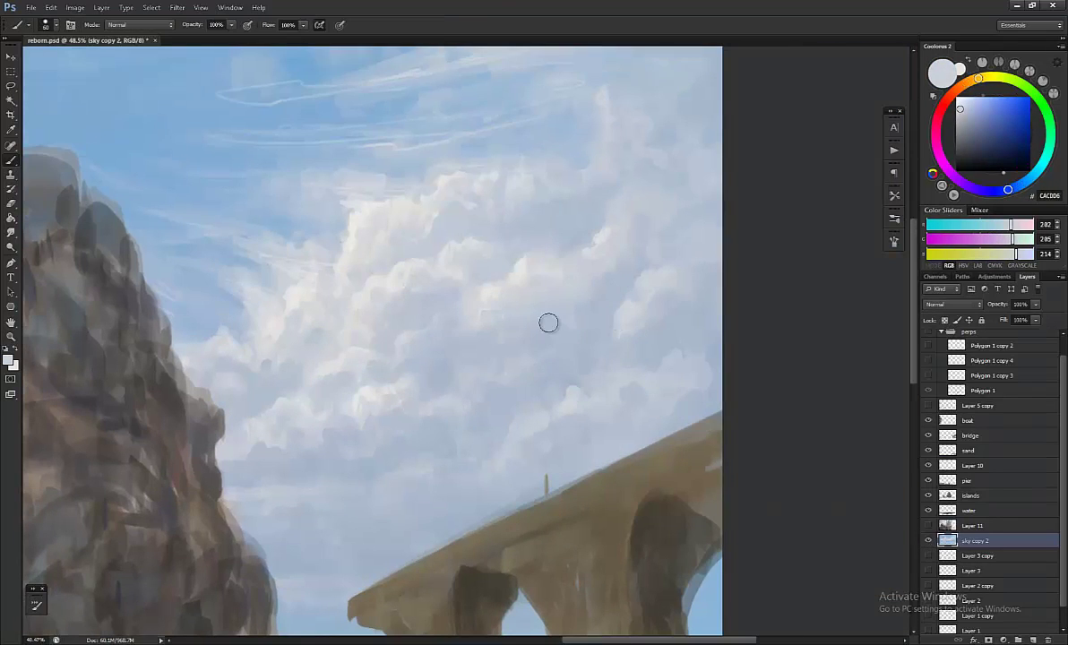
pyautogui.scroll(-2, 764, 265)
pyautogui.scroll(-2, 845, 252)
pyautogui.press('h')
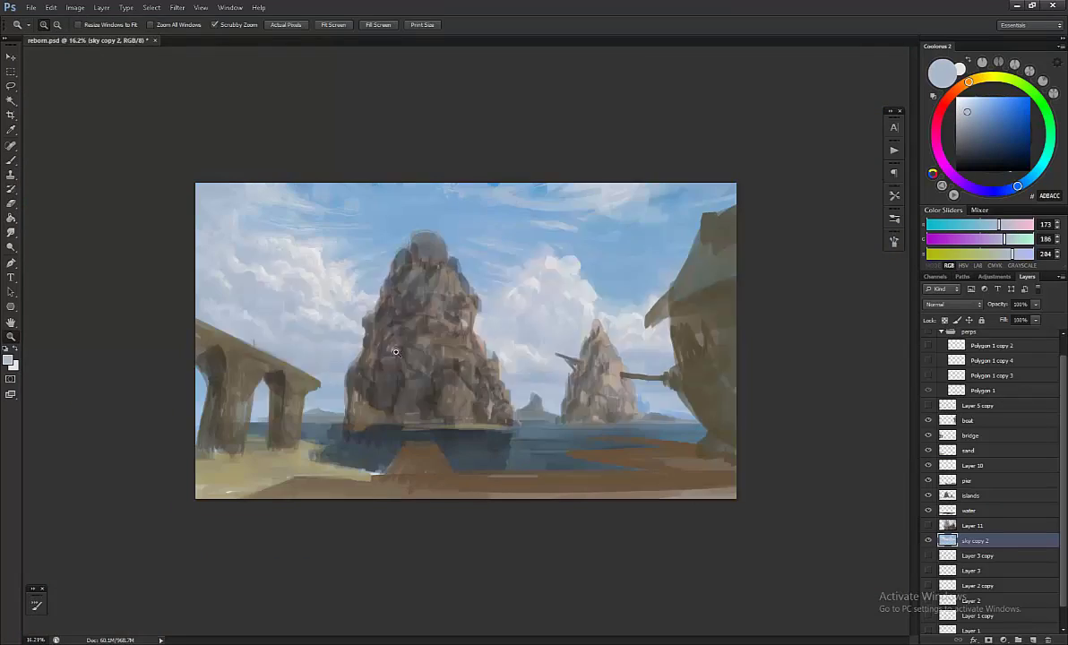
# Step: Switch to Notepad, add the note "Im now trying to break up the clouds in more bigger and smaller shapes", and return to the painting
pyautogui.hotkey('alt', 'Tab')
pyautogui.press('Return')
pyautogui.press('Return')
pyautogui.write('Im now trying to break up the clo')
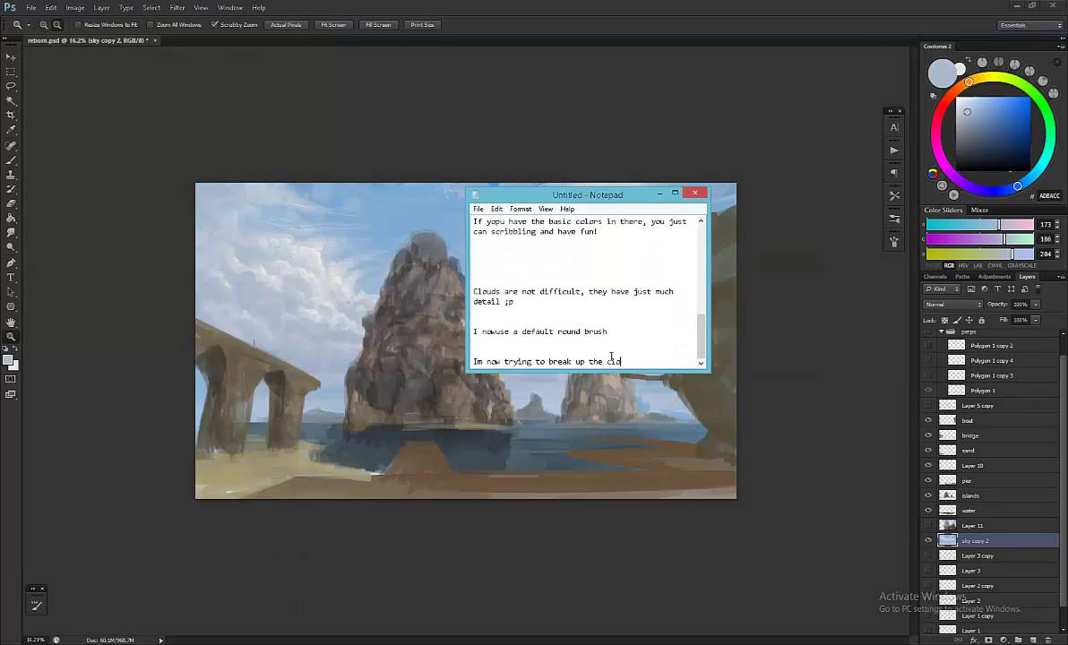
pyautogui.write(' bigger and smaller shapes, now its ju')
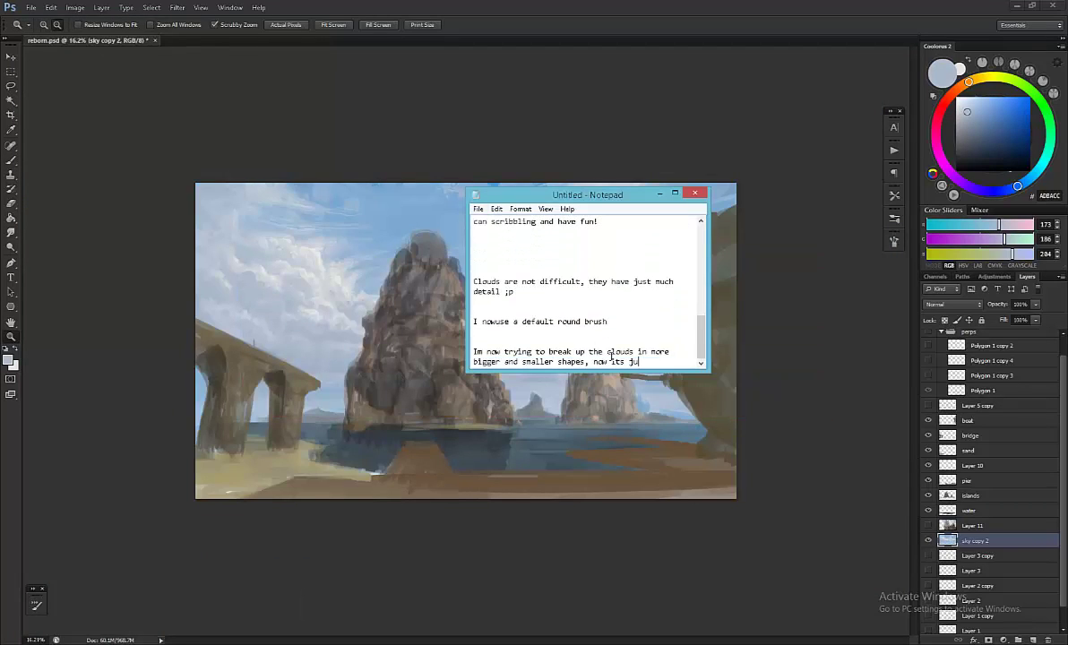
pyautogui.write(' o')
pyautogui.hotkey('alt', 'Tab')
# Step: Break up the large cloud with sampled blue-grey strokes, flipping the canvas repeatedly to judge its shapes
pyautogui.scroll(3, 298, 276)
pyautogui.scroll(-3, 571, 437)
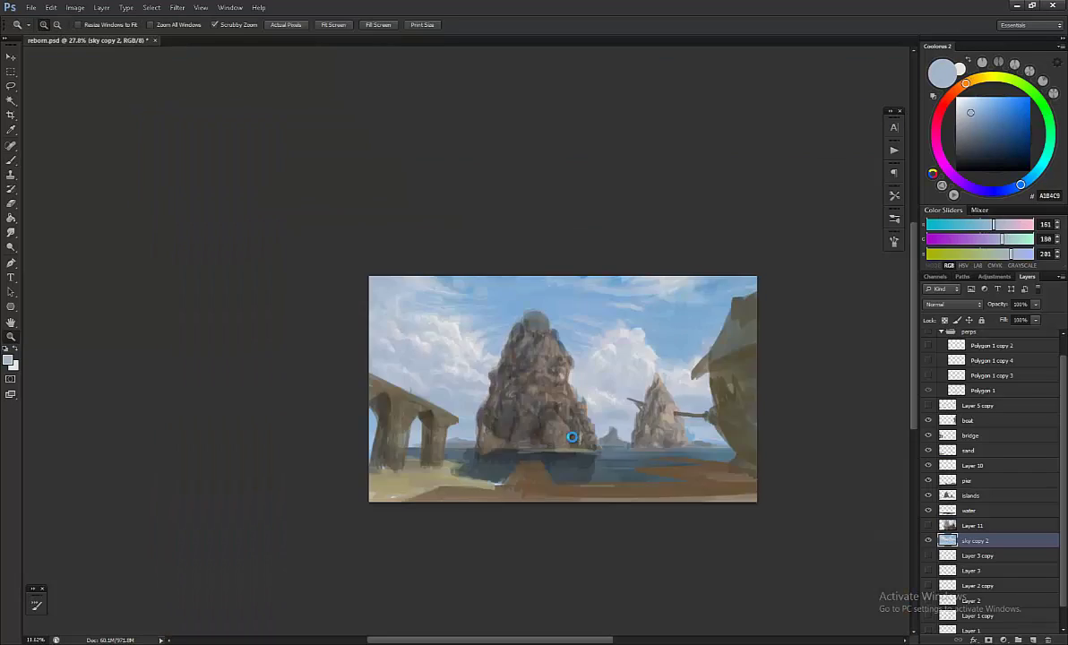
pyautogui.press('h')
pyautogui.scroll(3, 571, 437)
pyautogui.press('b')
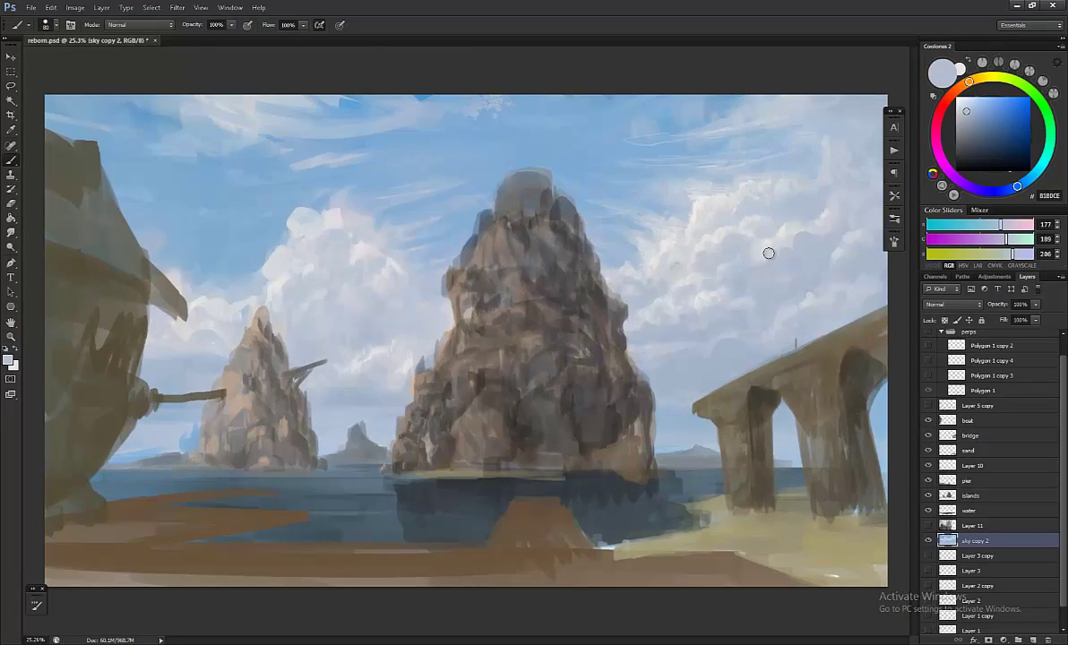
pyautogui.scroll(-3, 768, 253)
pyautogui.press('h')
pyautogui.scroll(3, 316, 274)
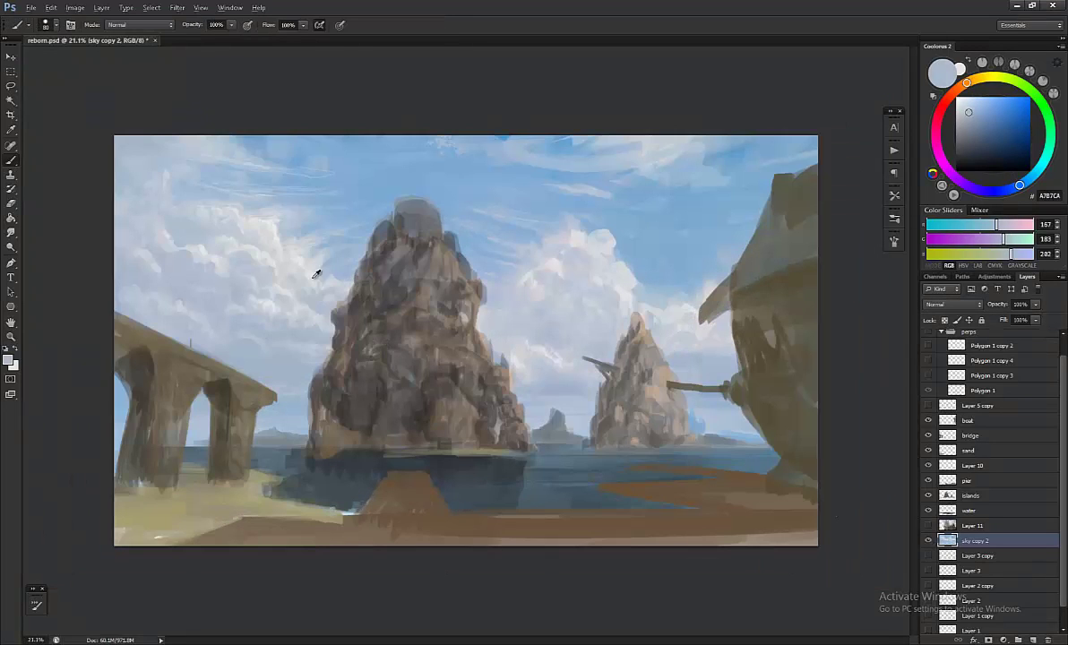
pyautogui.scroll(-3, 509, 333)
pyautogui.press('h')
pyautogui.scroll(2, 534, 241)
# Step: Sample sky-blue tones and touch up the open sky around the tall rock's peak, flipping the canvas to check
pyautogui.keyDown('alt'); pyautogui.click(534, 241); pyautogui.keyUp('alt')
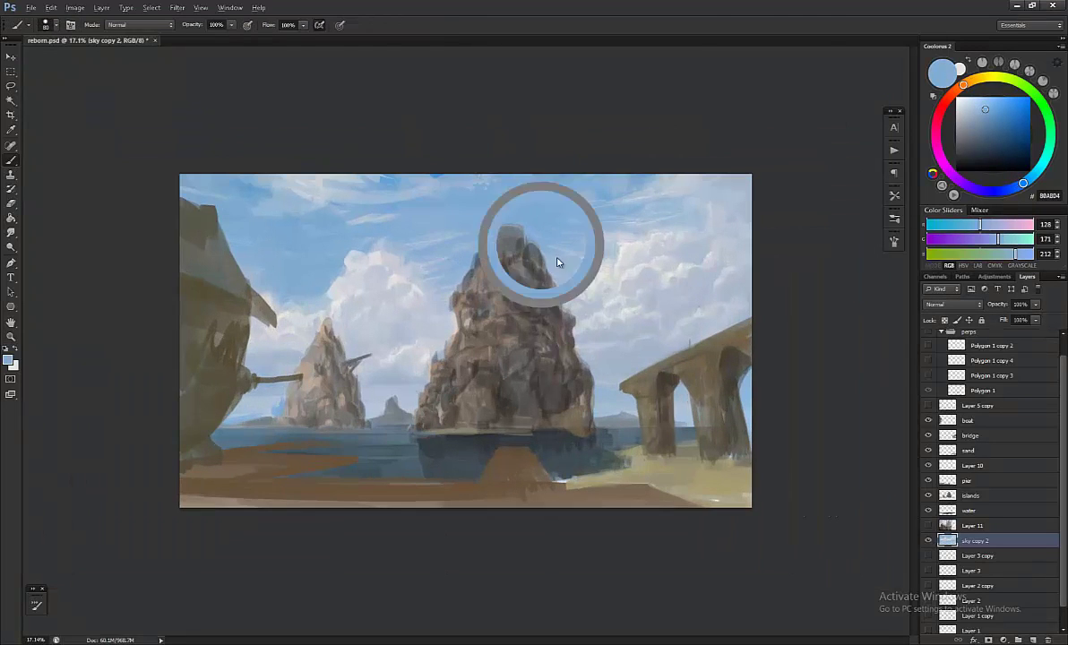
pyautogui.keyDown('alt'); pyautogui.click(511, 215); pyautogui.keyUp('alt')
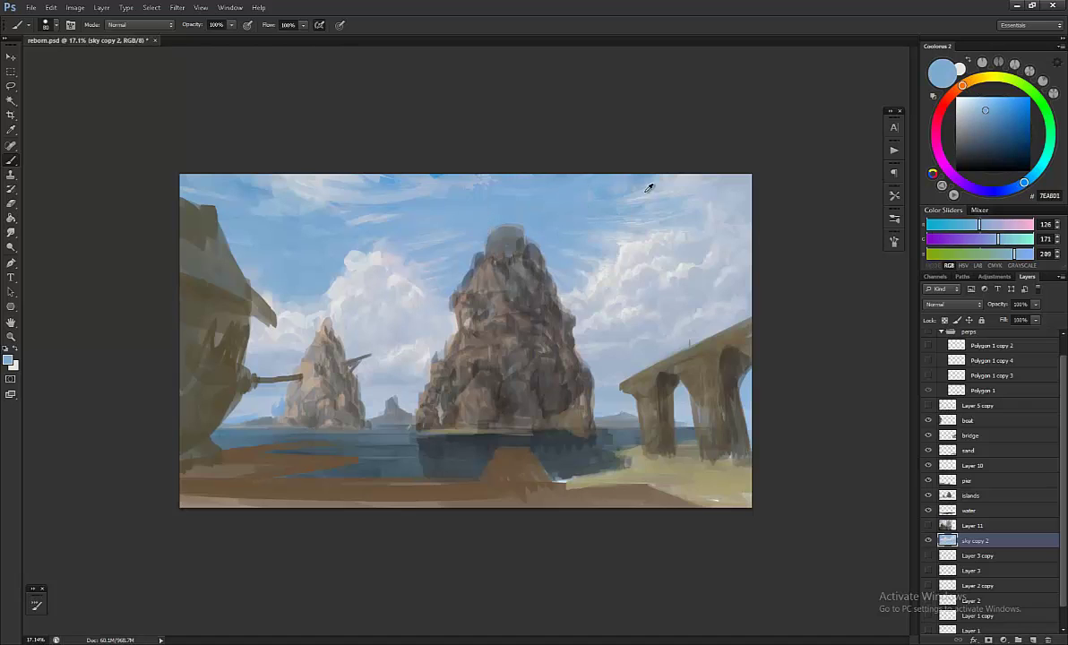
pyautogui.press('z')
pyautogui.scroll(-3, 598, 229)
pyautogui.press('h')
pyautogui.scroll(2, 597, 229)
pyautogui.press('b')
pyautogui.keyDown('alt'); pyautogui.click(382, 215); pyautogui.keyUp('alt')
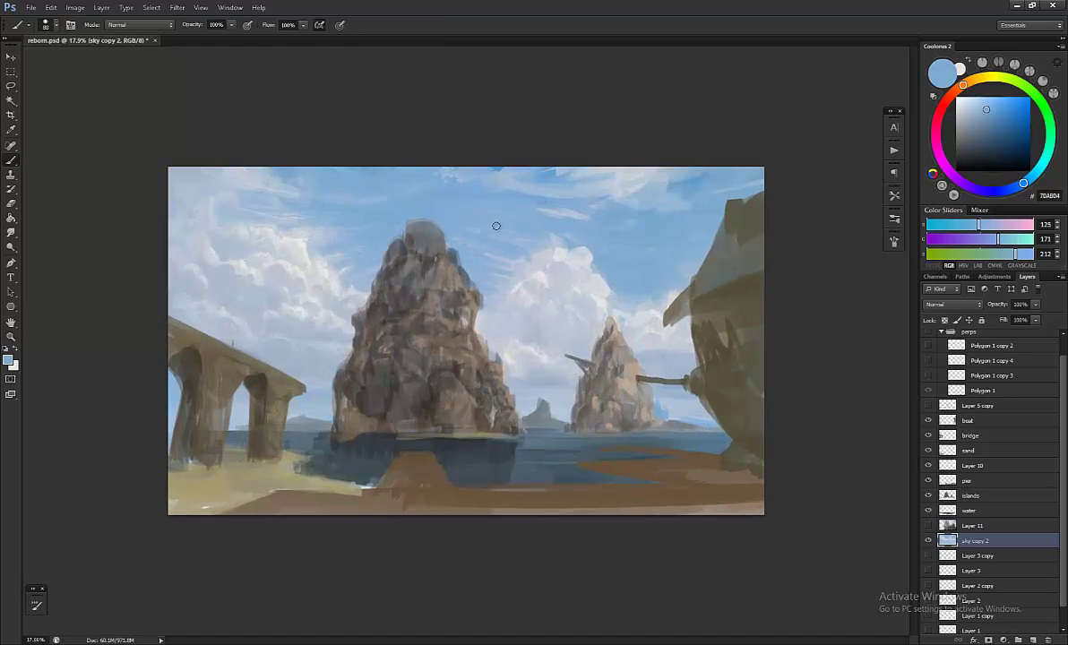
# Step: Soften the lower cloud between the two rocks with sampled blue-grey and a size 175 brush, flipping the canvas to check
pyautogui.keyDown('alt'); pyautogui.click(519, 331); pyautogui.keyUp('alt')
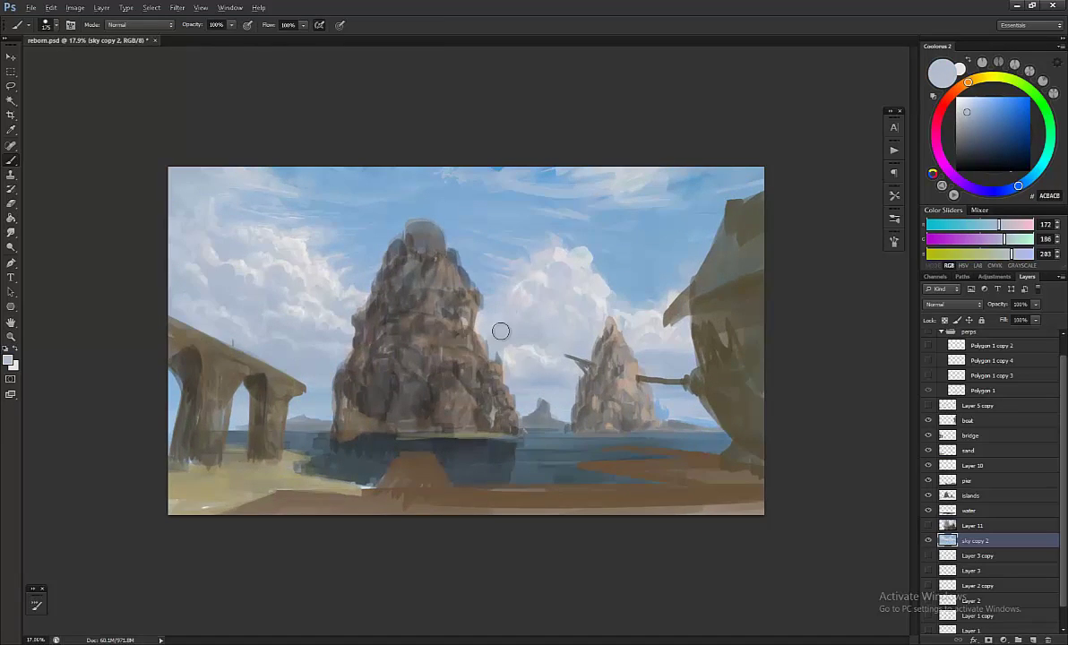
pyautogui.press('z')
pyautogui.scroll(-3, 529, 345)
pyautogui.press('h')
pyautogui.scroll(1, 533, 352)
pyautogui.press('b')
pyautogui.keyDown('alt'); pyautogui.click(537, 324); pyautogui.keyUp('alt')
pyautogui.press('z')
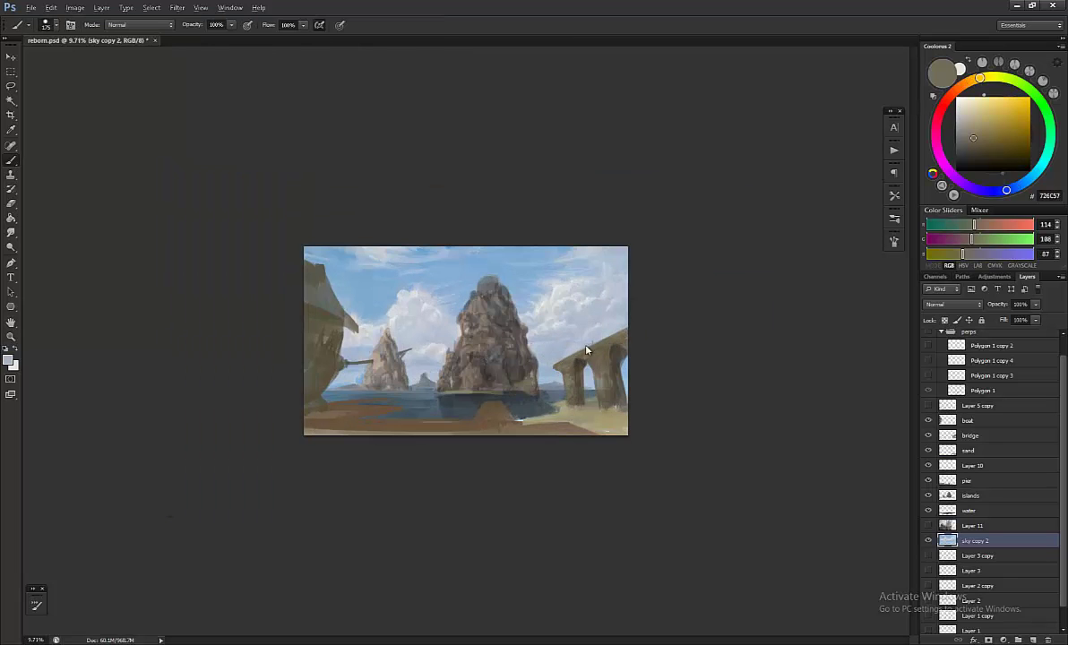
# Step: Brush a sampled pale blue-grey into the large cloud above the bridge, flipping the canvas to check it
pyautogui.press('h')
pyautogui.scroll(5, 418, 269)
pyautogui.press('b')
pyautogui.keyDown('alt'); pyautogui.click(417, 269); pyautogui.keyUp('alt')
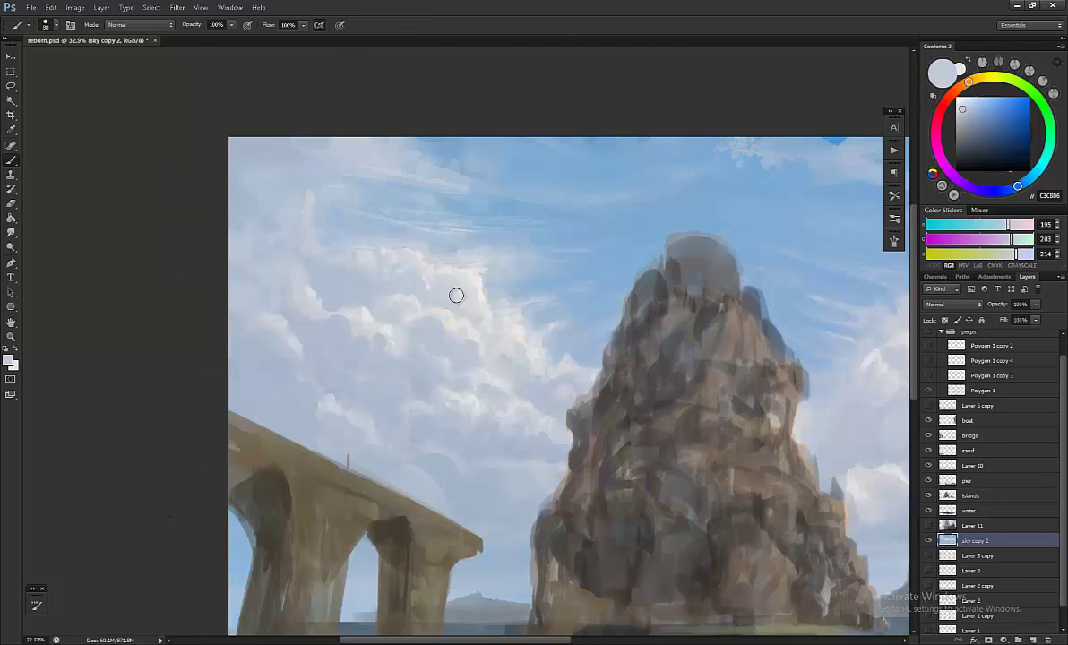
pyautogui.press('z')
pyautogui.scroll(-4, 455, 295)
# Step: Shade the lower part of the large cloud just above the bridge with sampled blue-greys, viewing it in both canvas orientations
pyautogui.press('h')
pyautogui.scroll(5, 620, 333)
pyautogui.press('b')
pyautogui.keyDown('alt'); pyautogui.click(620, 333); pyautogui.keyUp('alt')
pyautogui.press('z')
pyautogui.scroll(-5, 620, 333)
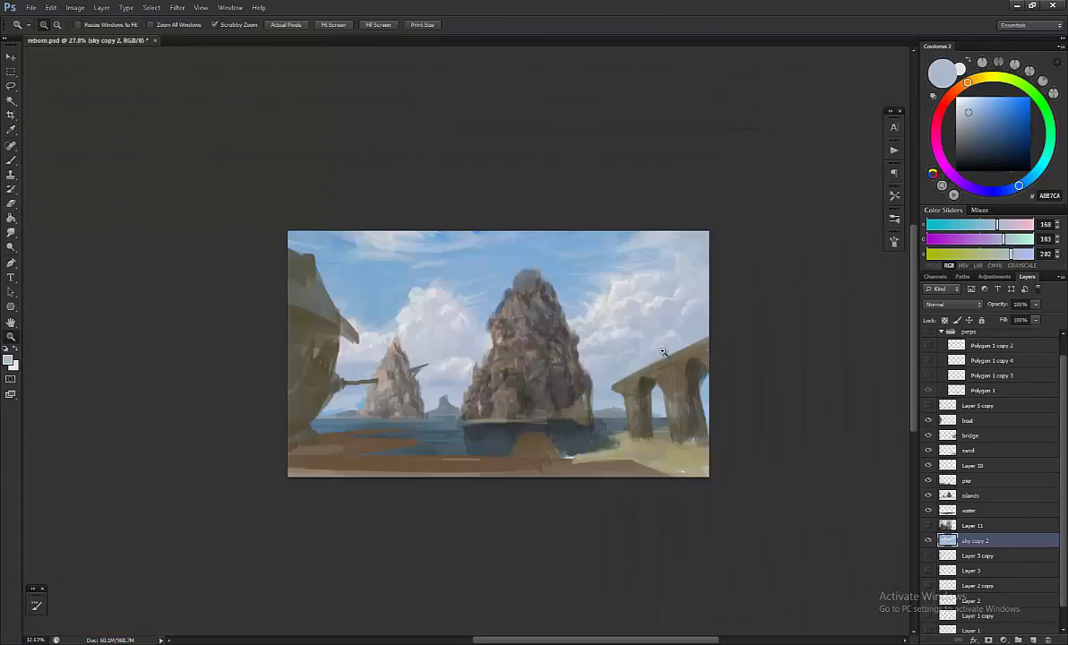
pyautogui.press('h')
pyautogui.scroll(2, 233, 311)
pyautogui.press('b')
pyautogui.keyDown('alt'); pyautogui.click(233, 311); pyautogui.keyUp('alt')
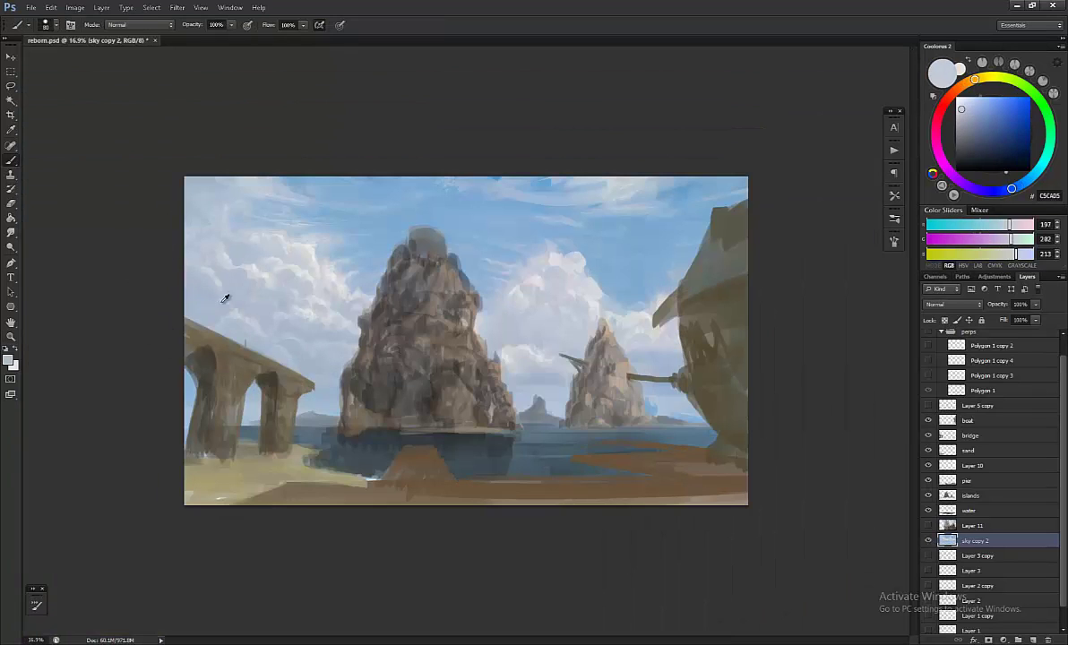
pyautogui.press('z')
pyautogui.scroll(-2, 227, 298)
# Step: Touch up the cloud between the two rocks with sampled blue-greys, flipping the canvas to judge its shape
pyautogui.scroll(4, 457, 309)
pyautogui.press('b')
pyautogui.keyDown('alt'); pyautogui.click(457, 308); pyautogui.keyUp('alt')
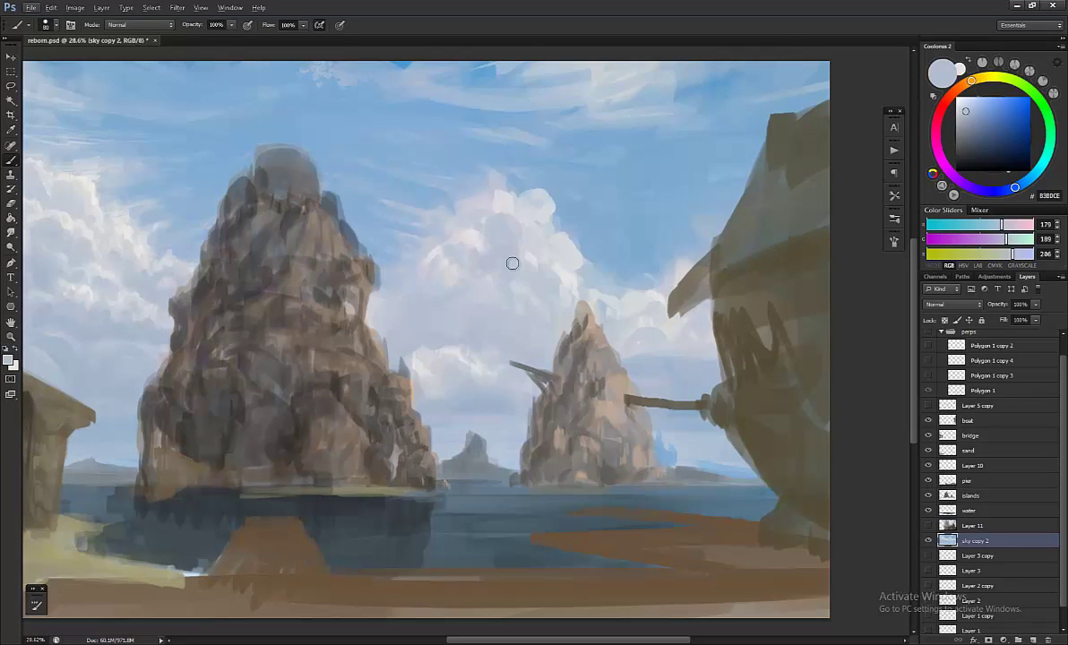
pyautogui.press('z')
pyautogui.scroll(-5, 627, 368)
pyautogui.press('h')
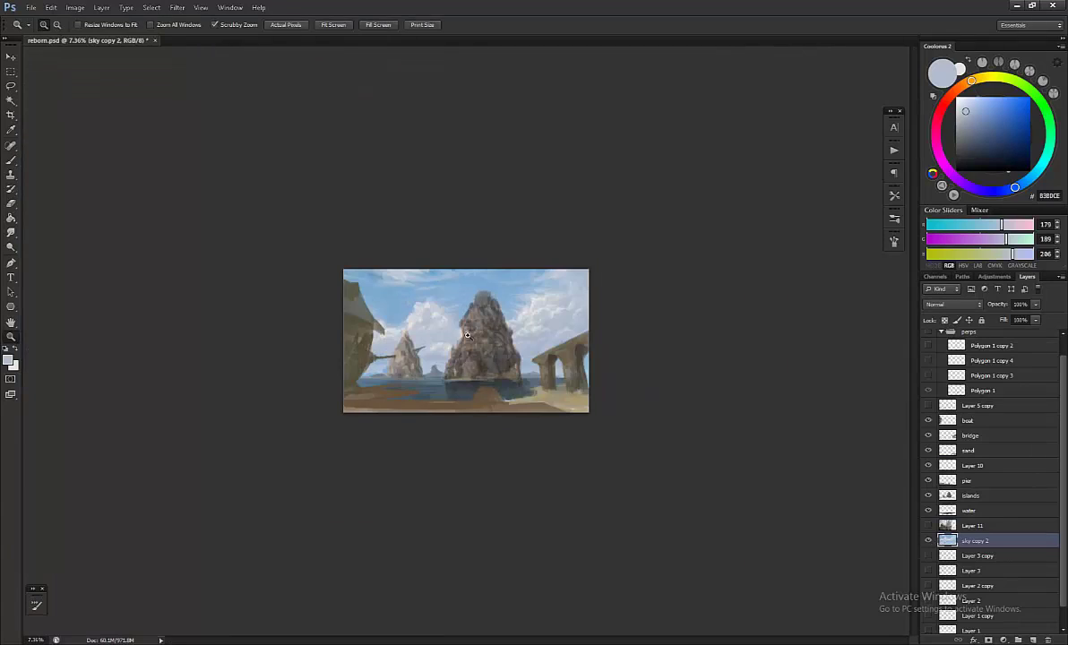
pyautogui.scroll(3, 466, 335)
pyautogui.press('b')
pyautogui.keyDown('alt'); pyautogui.click(369, 337); pyautogui.keyUp('alt')
pyautogui.press('z')
pyautogui.scroll(-4, 416, 338)
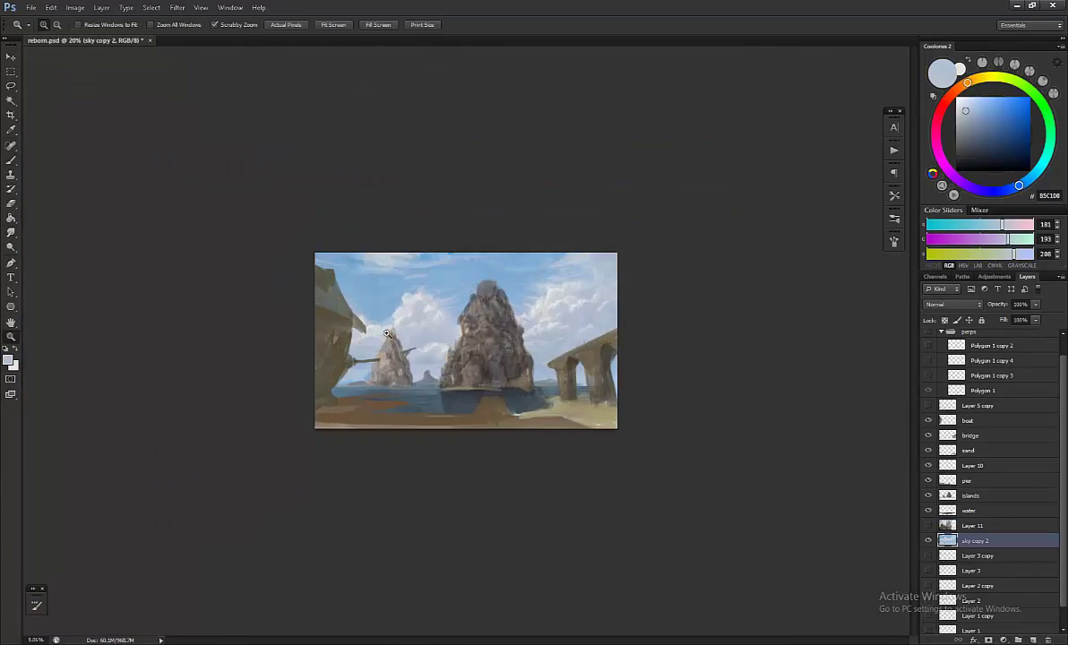
# Step: Deepen the shadows of the large cloud above the bridge with a sampled grey-violet and a size 150 brush, flipping the canvas
pyautogui.scroll(3, 640, 342)
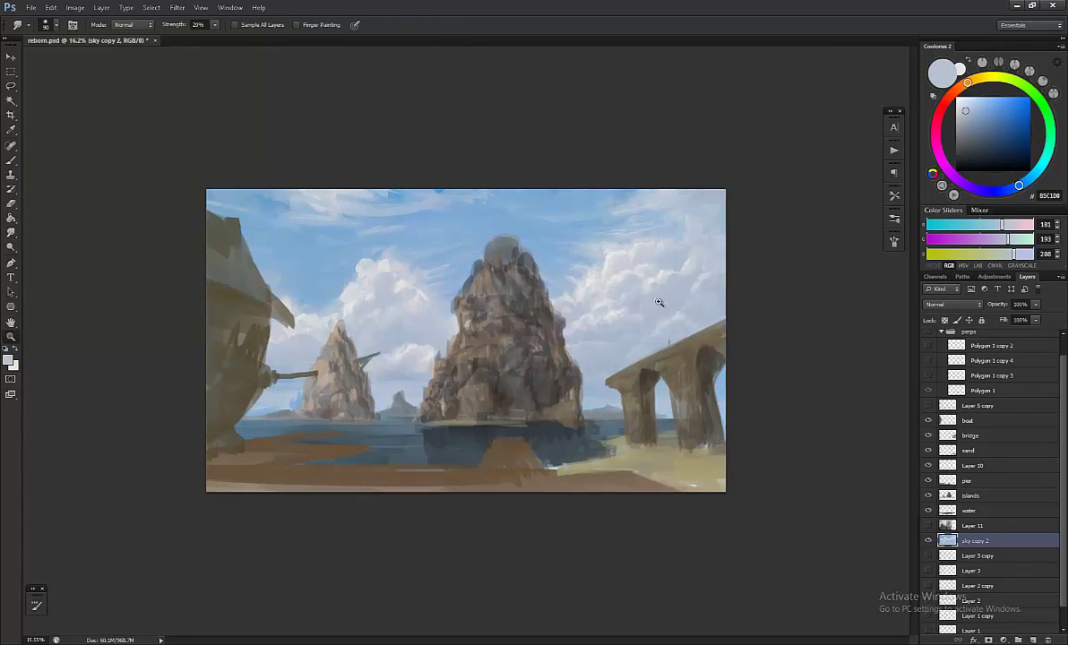
pyautogui.press('z')
pyautogui.scroll(-3, 638, 282)
pyautogui.press('h')
pyautogui.scroll(3, 452, 298)
pyautogui.press('b')
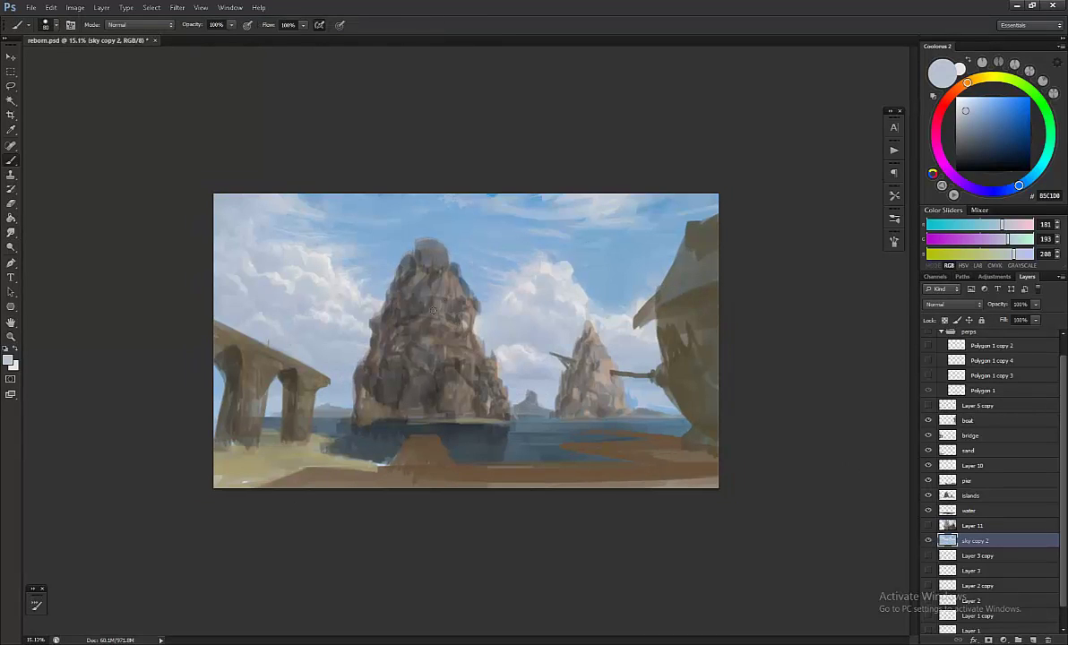
pyautogui.keyDown('alt'); pyautogui.click(265, 295); pyautogui.keyUp('alt')
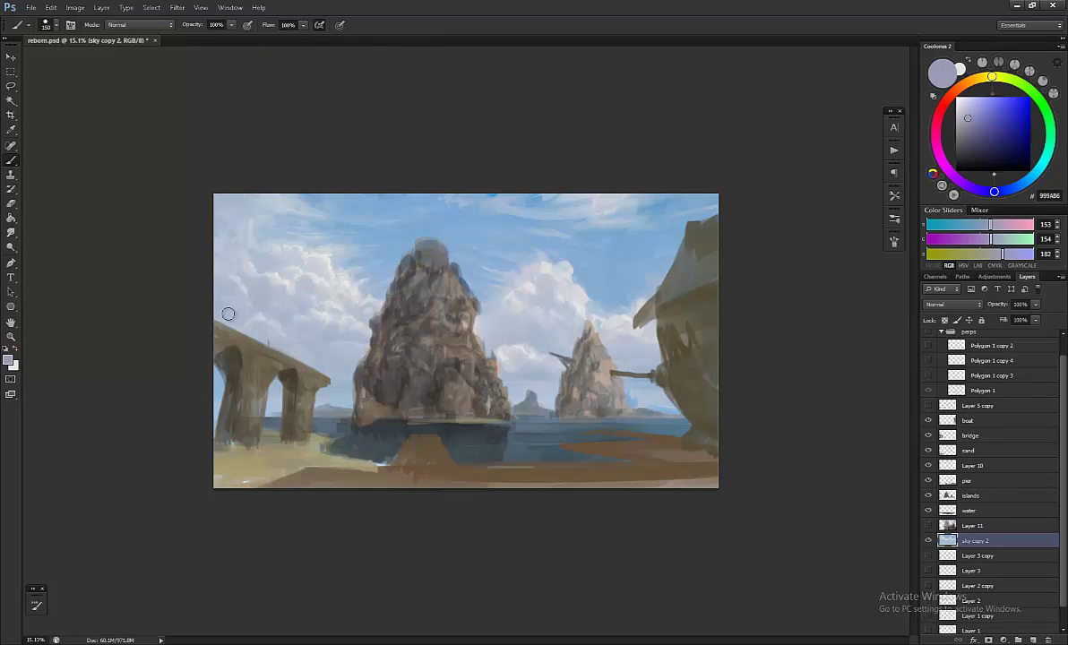
pyautogui.press('z')
pyautogui.press('h')
pyautogui.scroll(-2, 504, 384)
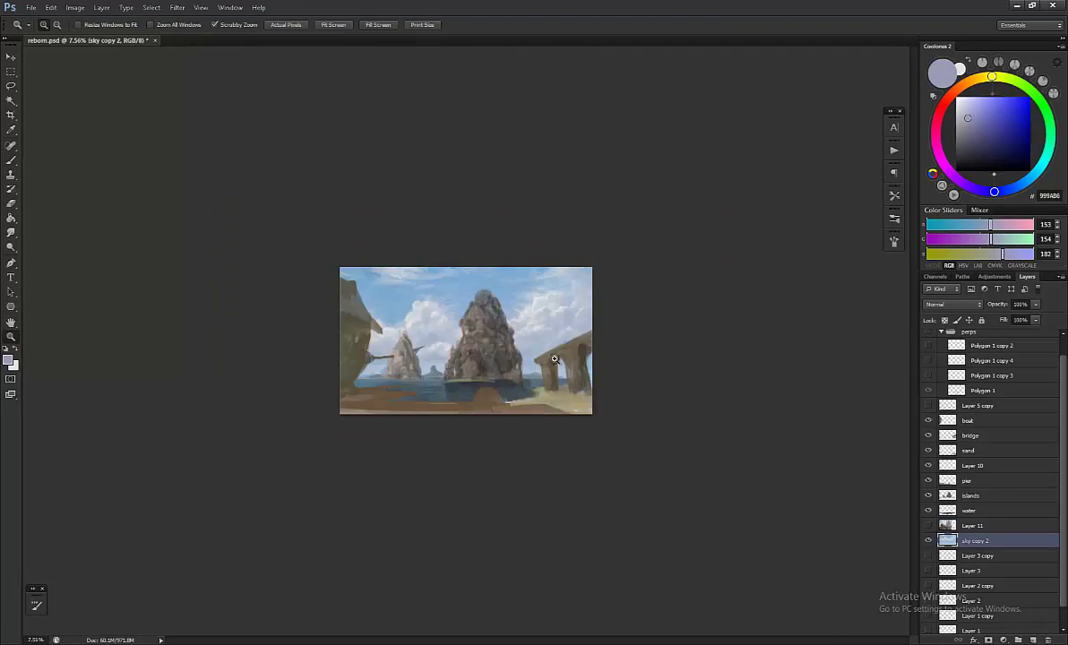
# Step: Refine the large cloud beside the tall rock with small strokes of pale grey sampled from the clouds
pyautogui.scroll(4, 529, 389)
pyautogui.press('b')
pyautogui.keyDown('alt'); pyautogui.click(533, 391); pyautogui.keyUp('alt')
pyautogui.scroll(-1, 625, 349)
pyautogui.keyDown('alt'); pyautogui.click(630, 321); pyautogui.keyUp('alt')
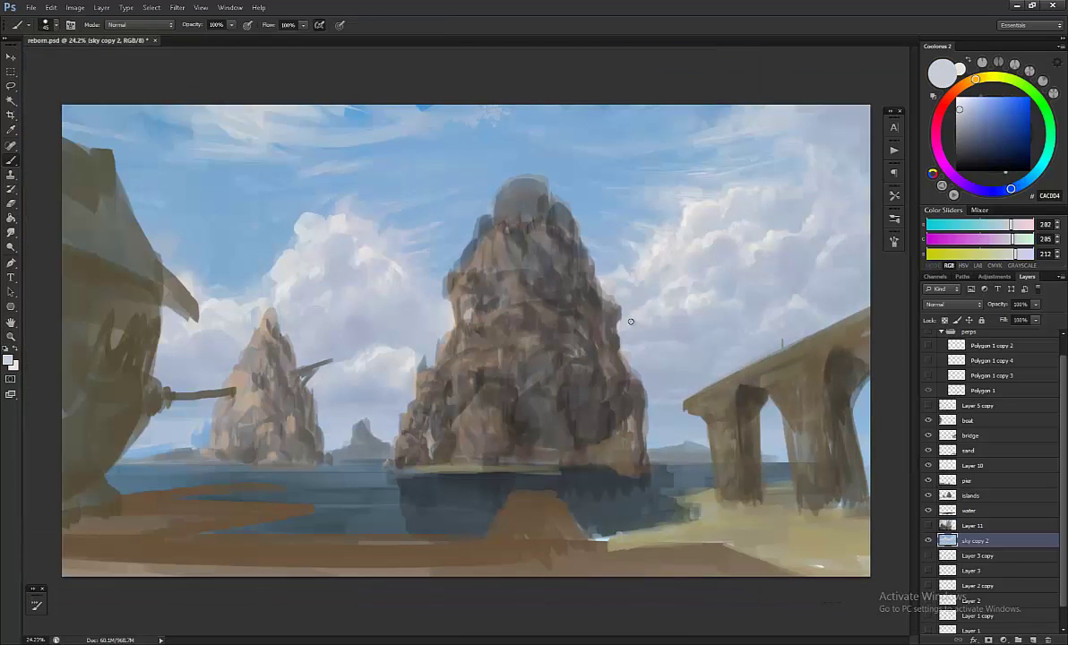
pyautogui.keyDown('alt'); pyautogui.click(696, 313); pyautogui.keyUp('alt')
# Step: Set the brush blending mode to Hue, tint the large cloud's highlights with pale cream, and flip the canvas
pyautogui.scroll(-2, 607, 286)
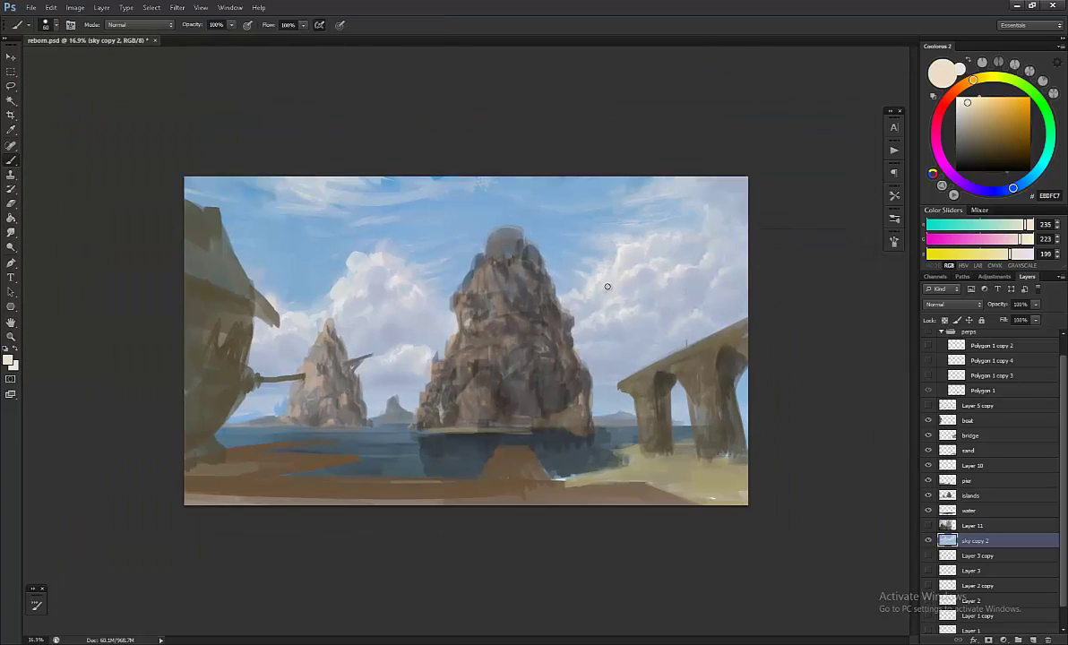
pyautogui.click(143, 30)
pyautogui.click(126, 282)
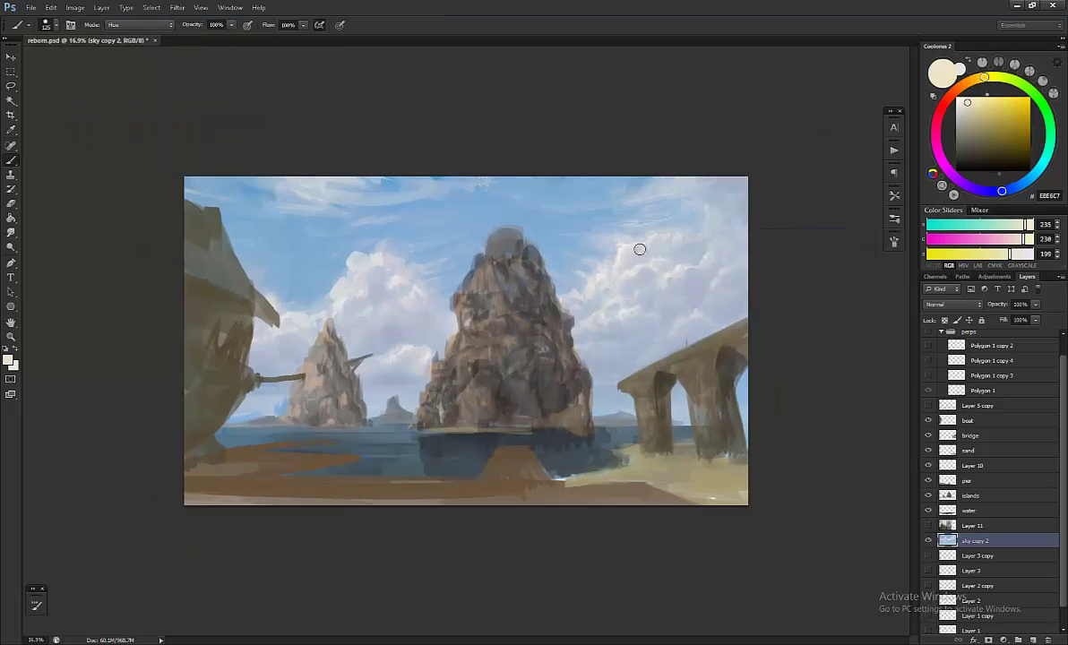
pyautogui.press('z')
pyautogui.hotkey('ctrl', 'shift', 'h')
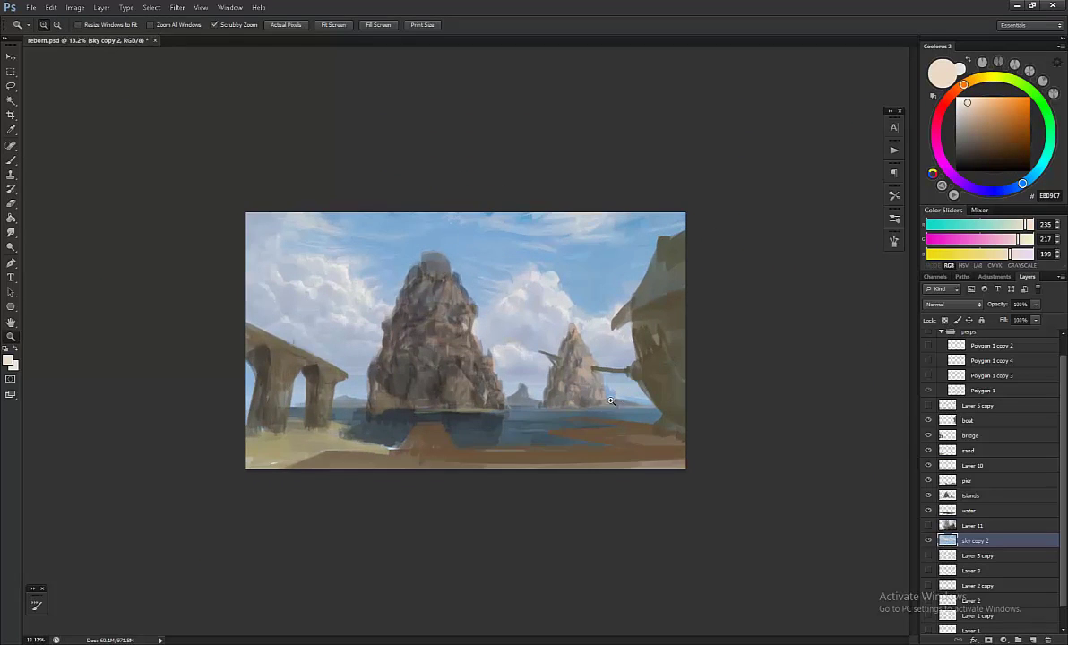
# Step: Paint sampled blue-grey shadows into the body of the cloud between the two rocks, flipping the canvas midway
pyautogui.scroll(3, 619, 350)
pyautogui.keyDown('alt'); pyautogui.click(524, 382); pyautogui.keyUp('alt')
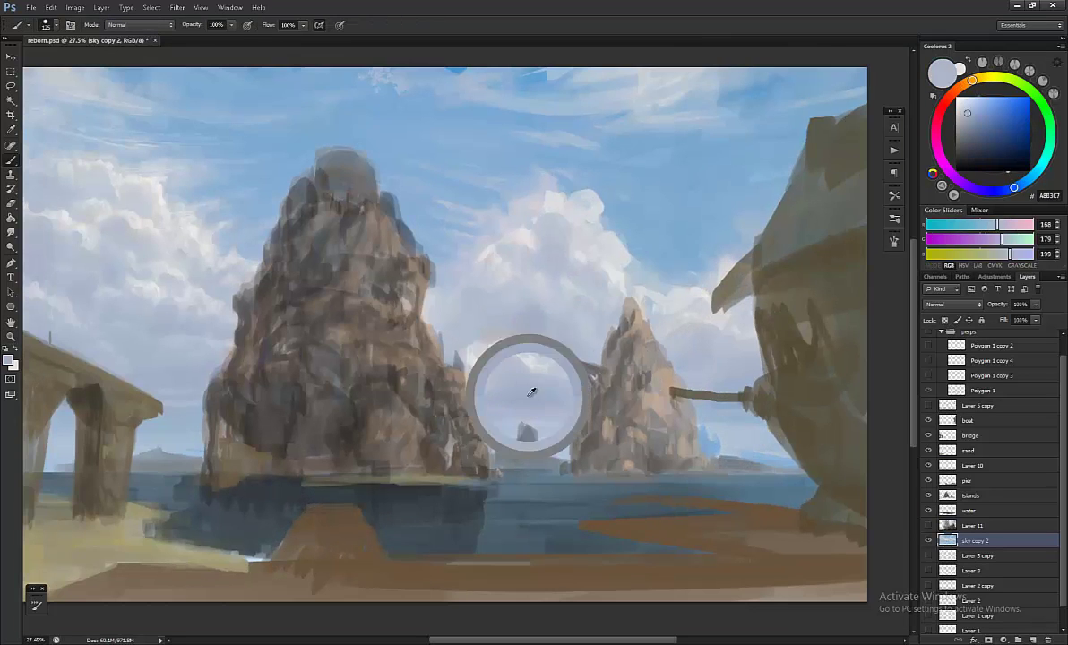
pyautogui.scroll(1, 529, 353)
pyautogui.keyDown('alt'); pyautogui.click(543, 291); pyautogui.keyUp('alt')
pyautogui.keyDown('alt'); pyautogui.click(578, 363); pyautogui.keyUp('alt')
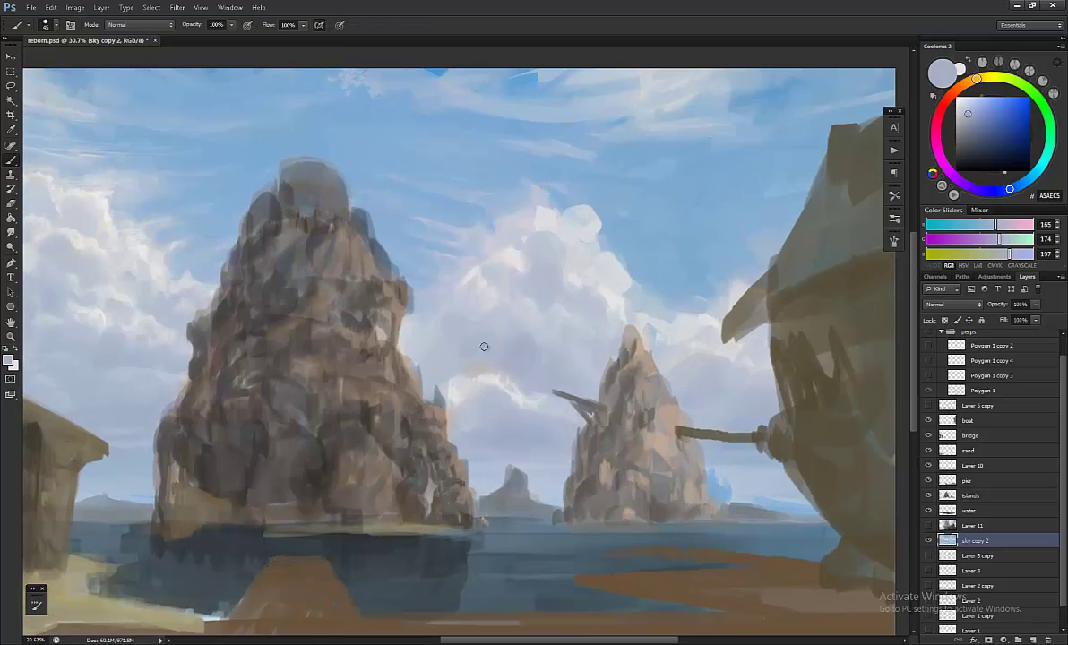
pyautogui.hotkey('ctrl', 'shift', 'h')
pyautogui.keyDown('alt'); pyautogui.click(429, 338); pyautogui.keyUp('alt')
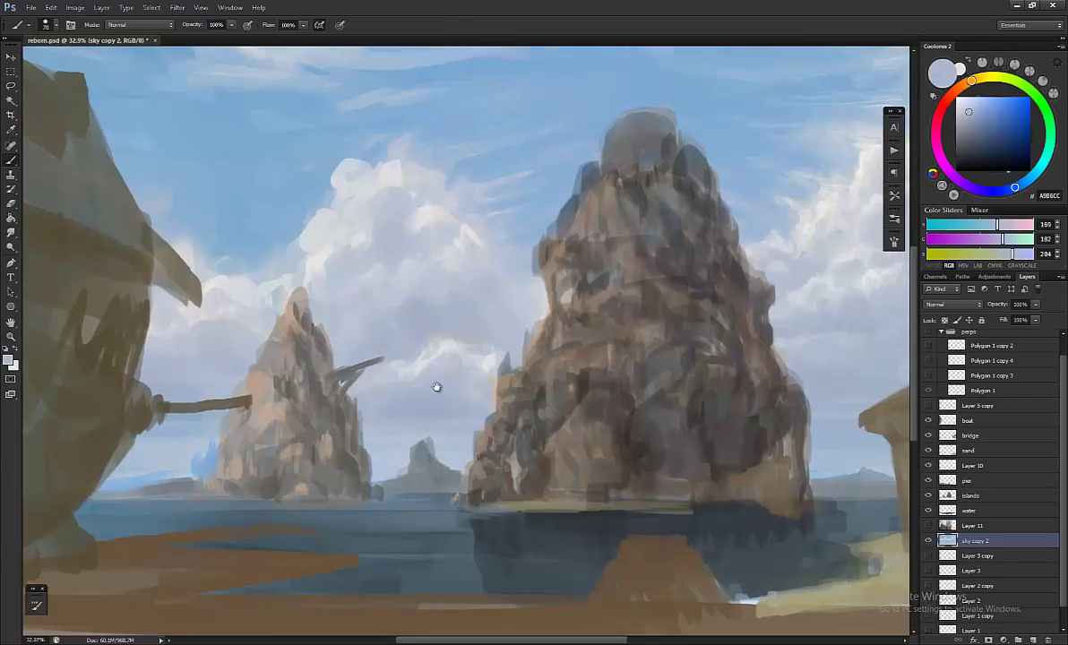
# Step: Work sampled off-white and pale blue-grey into the crown of the cloud behind the small rock, flipping the canvas to check
pyautogui.scroll(1, 397, 255)
pyautogui.keyDown('alt'); pyautogui.click(397, 212); pyautogui.keyUp('alt')
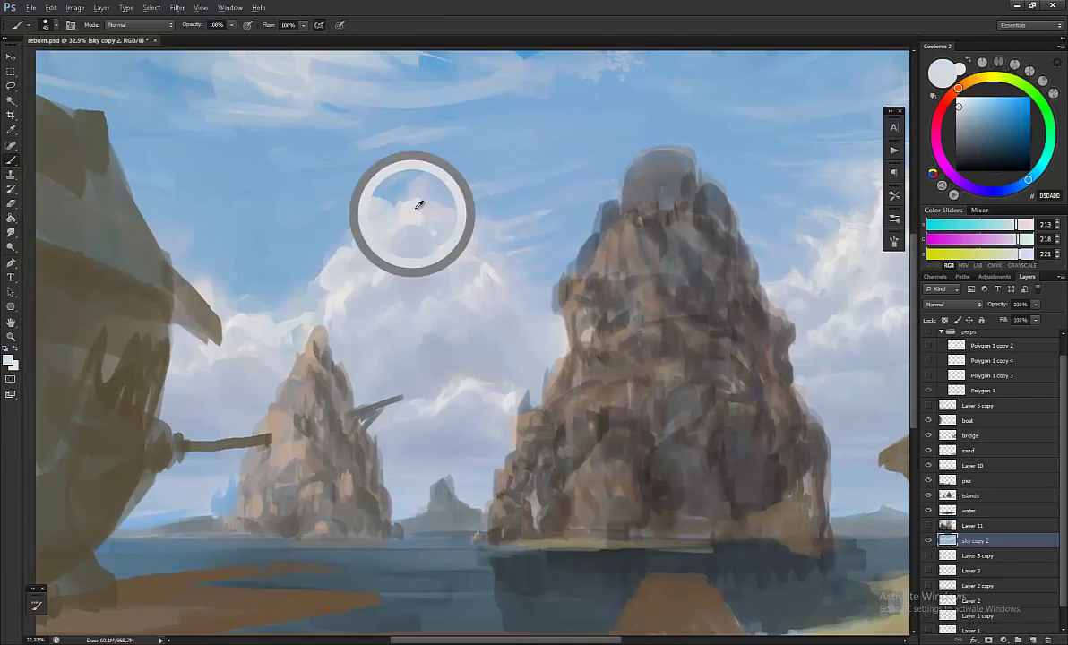
pyautogui.keyDown('alt'); pyautogui.click(466, 274); pyautogui.keyUp('alt')
pyautogui.hotkey('ctrl', 'shift', 'h')
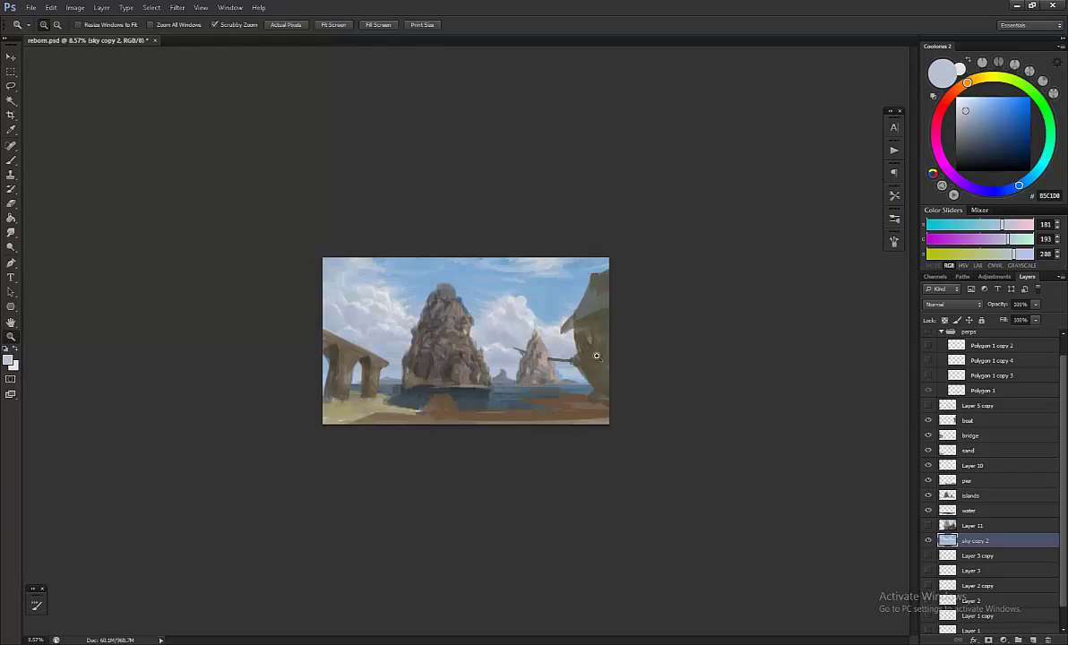
pyautogui.scroll(-2, 493, 330)
pyautogui.keyDown('alt'); pyautogui.click(504, 307); pyautogui.keyUp('alt')
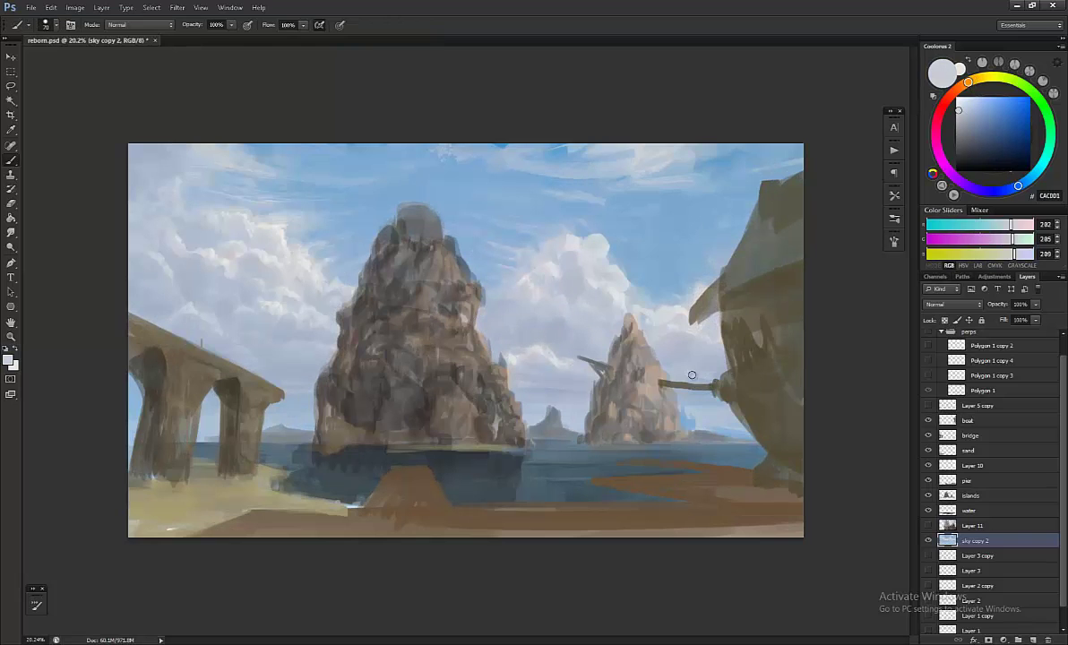
# Step: Trim the upper edge of the cloud between the rocks with sampled sky blue and flip the canvas
pyautogui.keyDown('alt'); pyautogui.click(527, 245); pyautogui.keyUp('alt')
pyautogui.moveTo(527, 244); pyautogui.dragTo(547, 256)
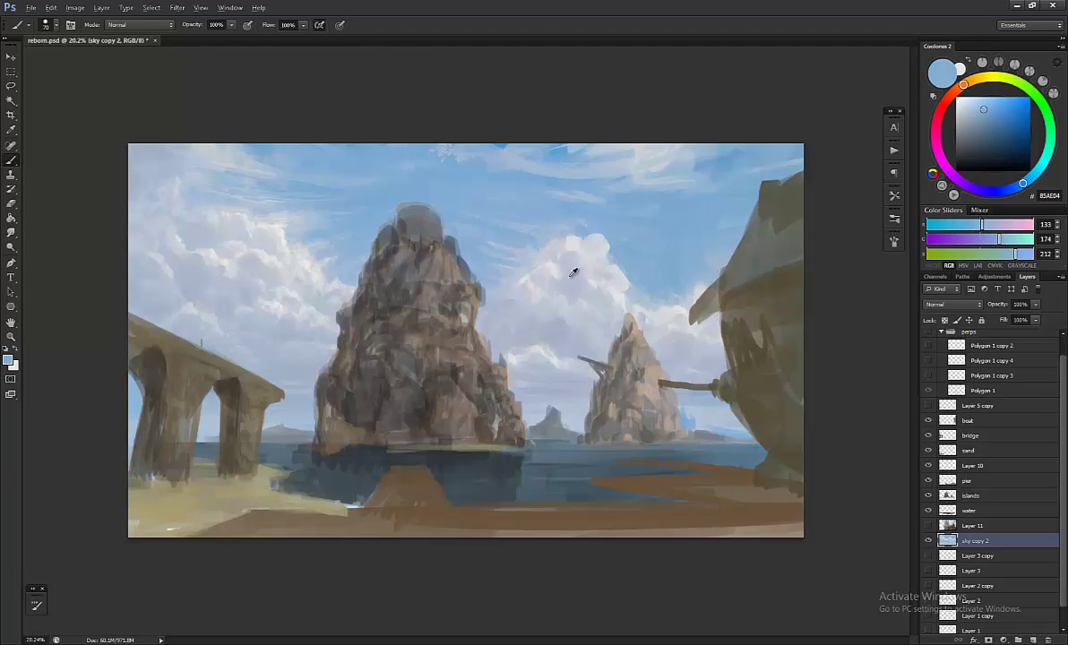
pyautogui.keyDown('alt'); pyautogui.click(599, 278); pyautogui.keyUp('alt')
pyautogui.press('z')
pyautogui.moveTo(591, 304); pyautogui.dragTo(317, 376)
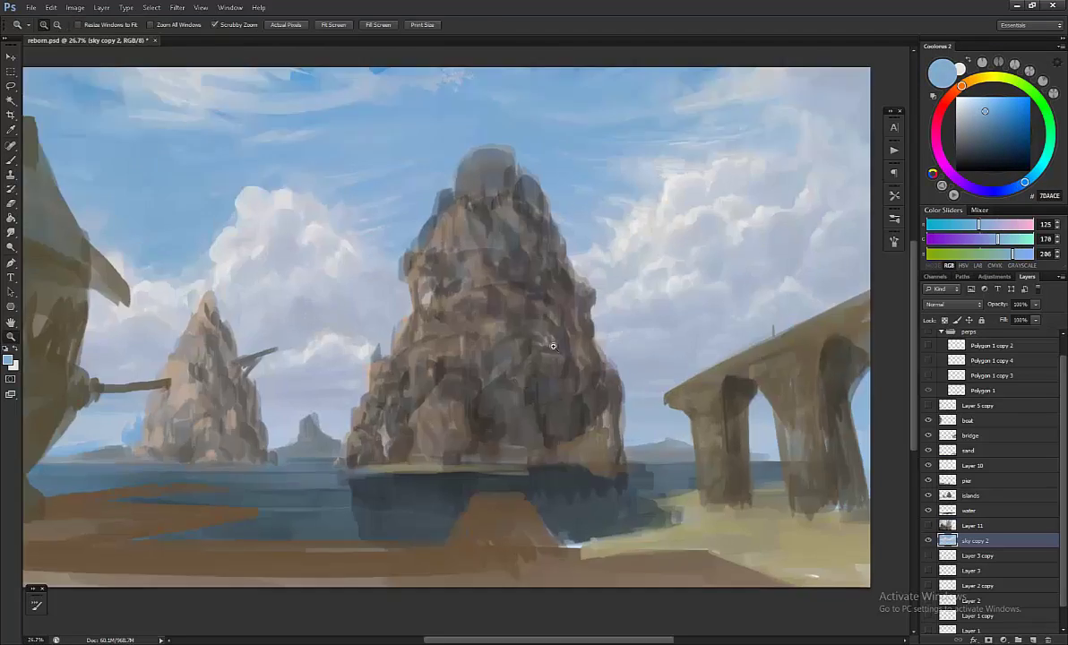
# Step: Sample blue-grey from the lower cloud and soften the cloud shapes with the Smudge tool at 20% strength
pyautogui.keyDown('alt'); pyautogui.click(317, 376); pyautogui.keyUp('alt')
pyautogui.press('r')
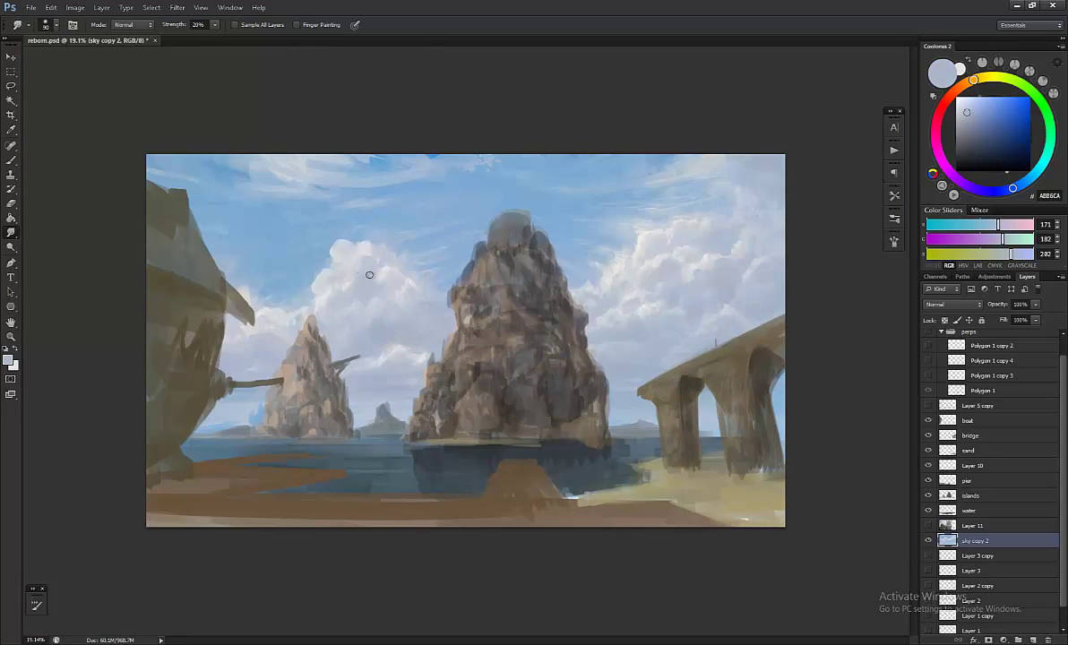
pyautogui.moveTo(421, 352); pyautogui.dragTo(760, 228)
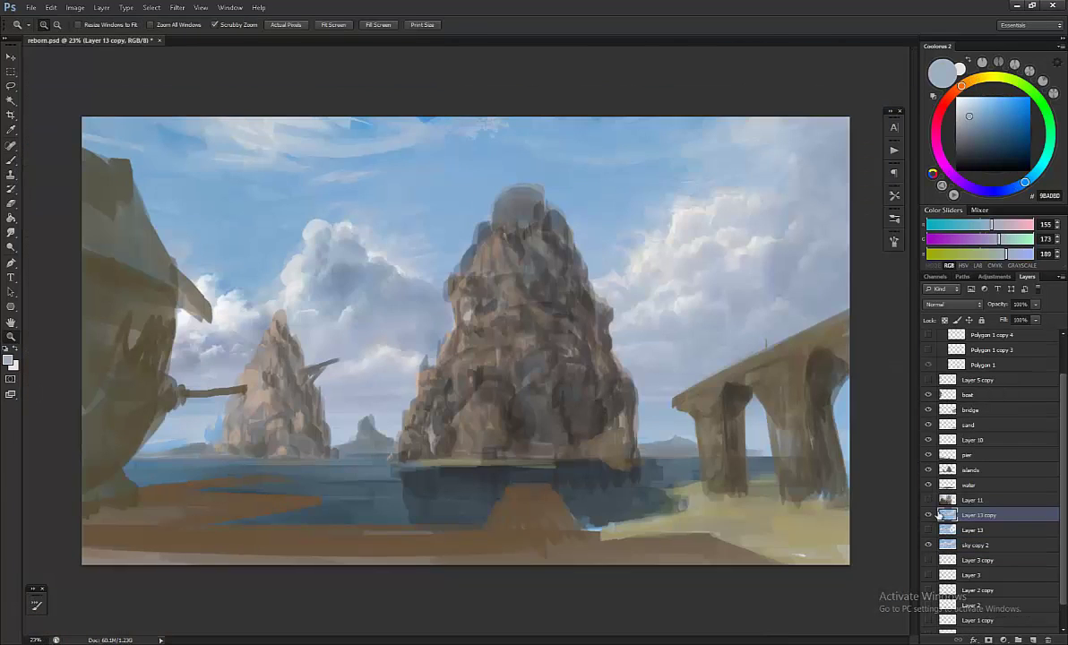
# Step: Switch to the Brush tool for the cloud between the rocks and open the brush settings
pyautogui.moveTo(432, 347); pyautogui.dragTo(378, 326)
pyautogui.press('b')
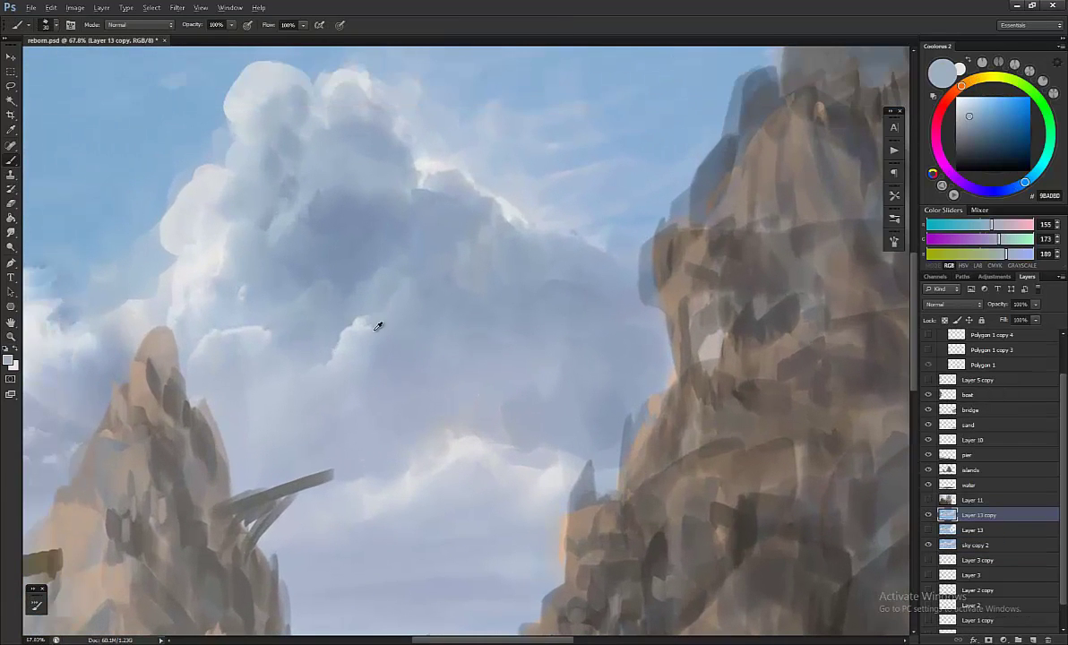
pyautogui.click(71, 24)
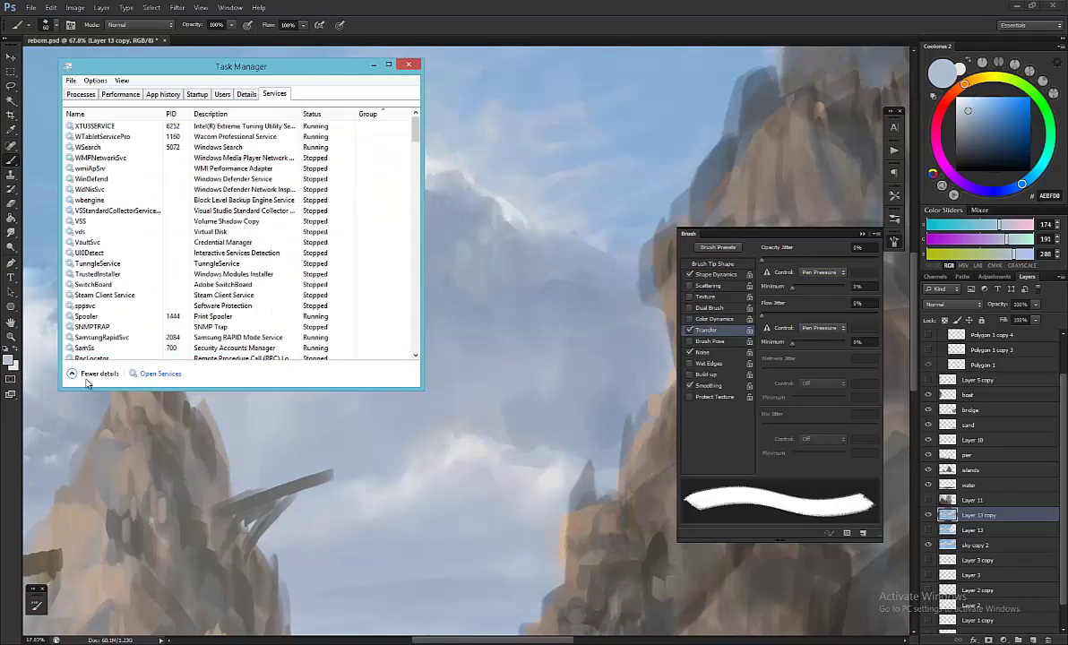
# Step: Open Windows Services from Task Manager, restart the Wacom Professional Service, and close the Services window
pyautogui.click(148, 374)
pyautogui.scroll(-20, 193, 258)
pyautogui.click(157, 173)
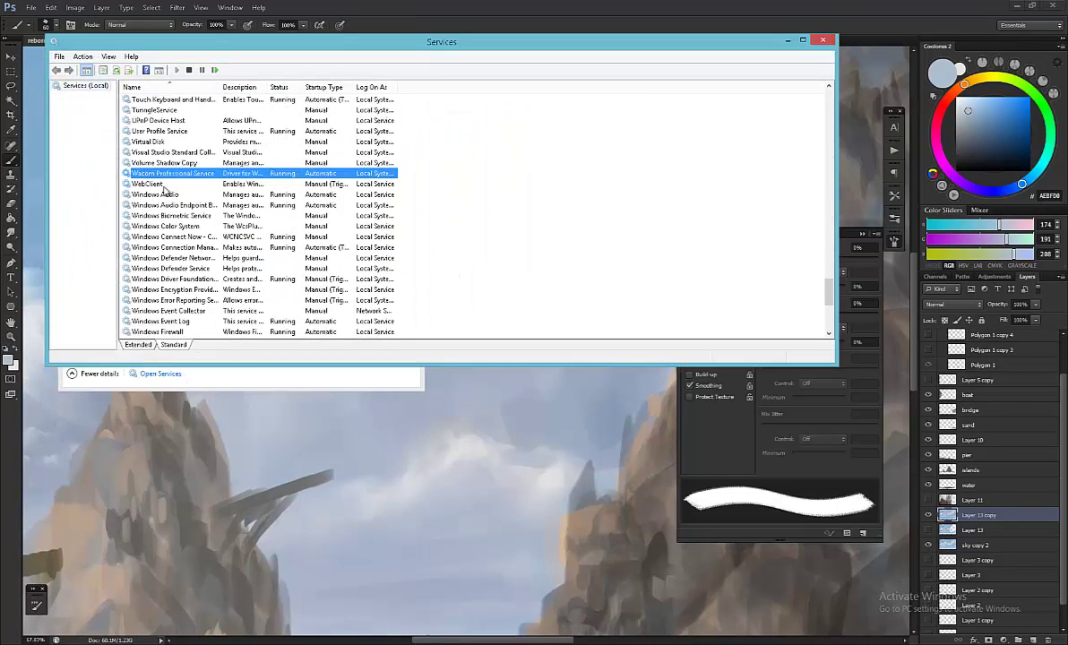
pyautogui.scroll(2, 162, 179)
pyautogui.rightClick(170, 226)
pyautogui.click(188, 280)
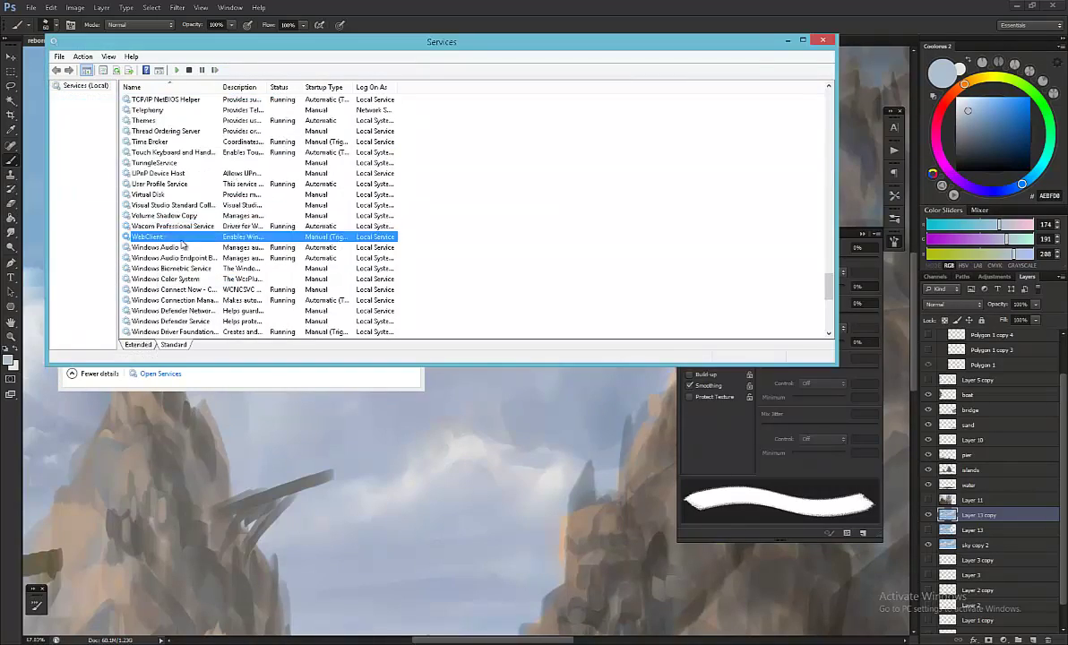
pyautogui.scroll(-3, 269, 223)
pyautogui.click(822, 40)
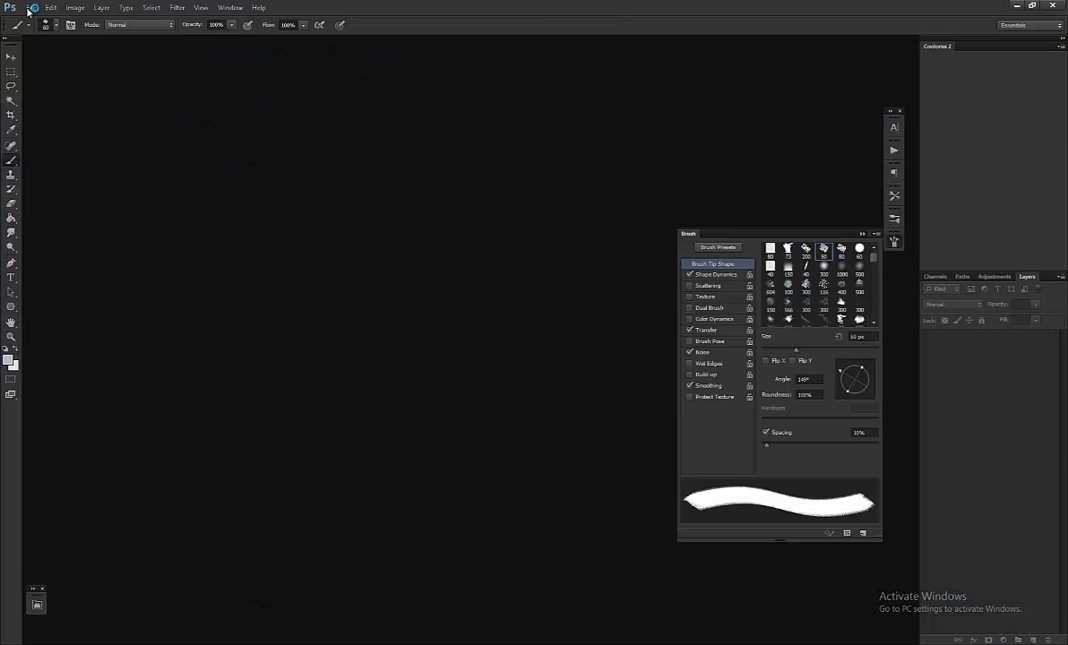
# Step: Reopen reborn.psd from the recent files and zoom in on the cloud between the rocks
pyautogui.click(30, 8)
pyautogui.moveTo(134, 83)
pyautogui.click(188, 86)
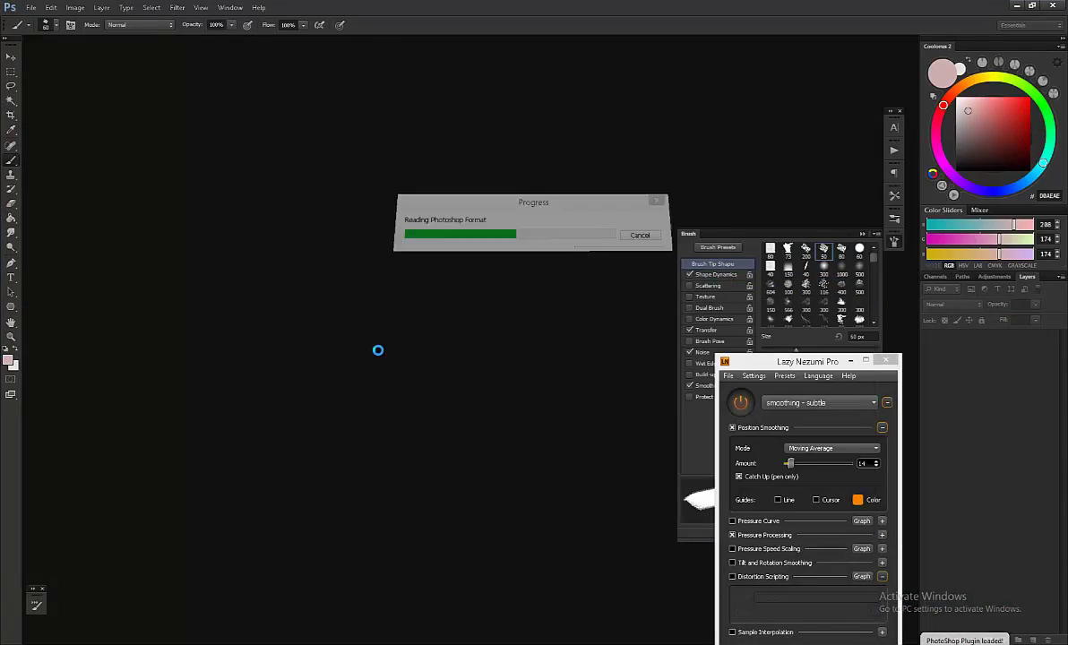
pyautogui.press('z')
pyautogui.click(393, 287)
# Step: Search Windows for "water"
pyautogui.press('super')
pyautogui.write('water')
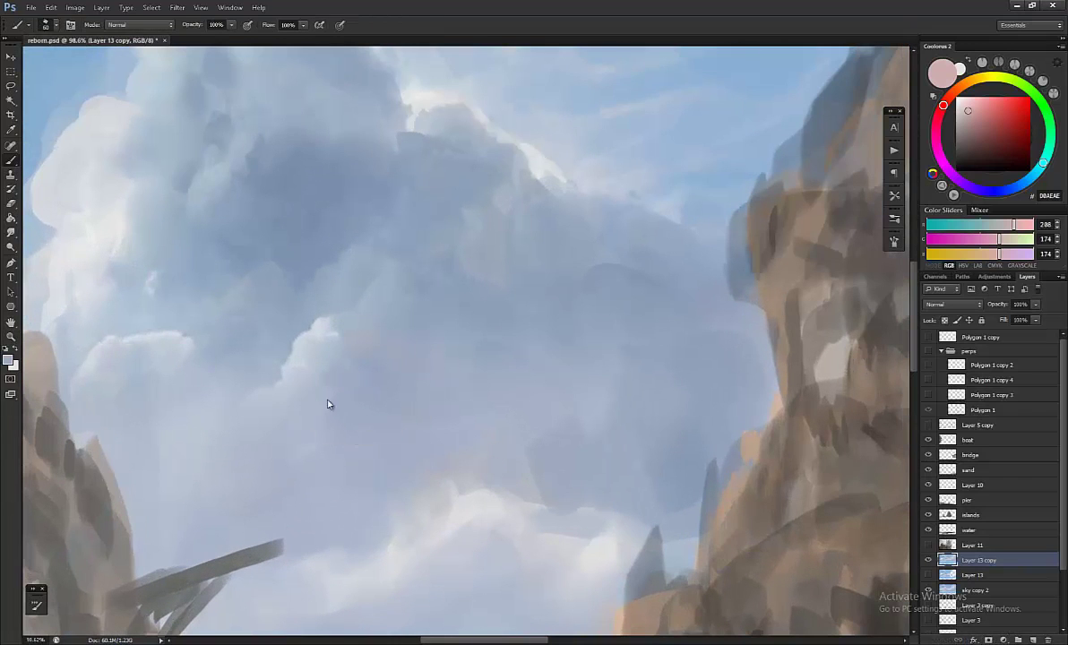
# Step: Shade the cloud between the two rocks on Layer 13 copy with blue-greys sampled from its body and flank
pyautogui.scroll(-4, 234, 415)
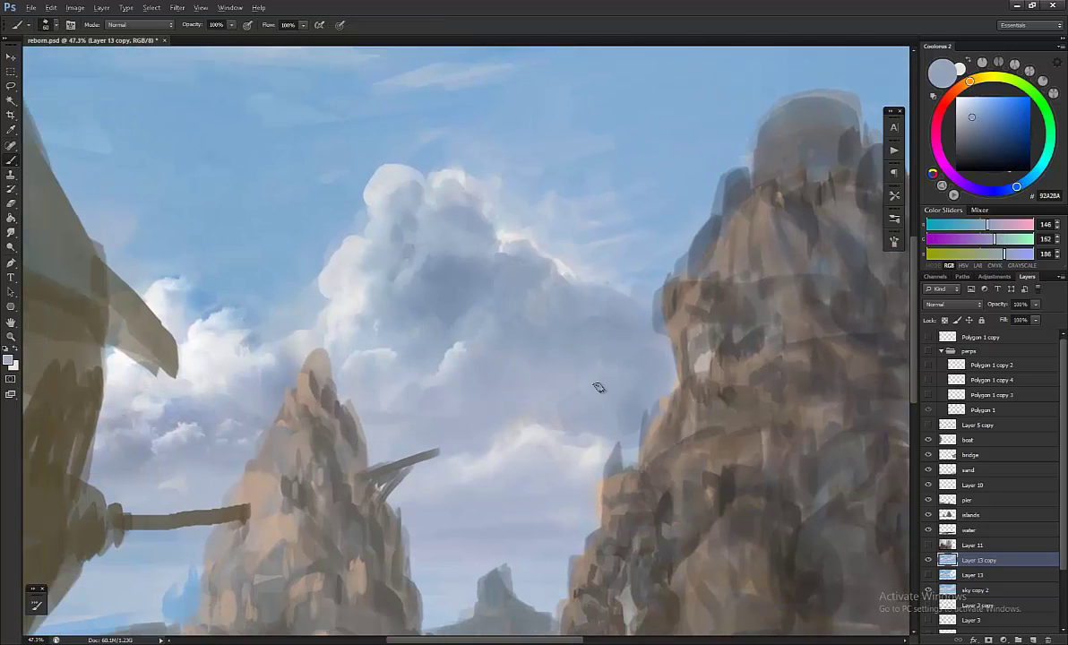
pyautogui.keyDown('alt'); pyautogui.click(448, 347); pyautogui.keyUp('alt')
pyautogui.moveTo(583, 290); pyautogui.dragTo(554, 329)
pyautogui.keyDown('alt'); pyautogui.click(568, 340); pyautogui.keyUp('alt')
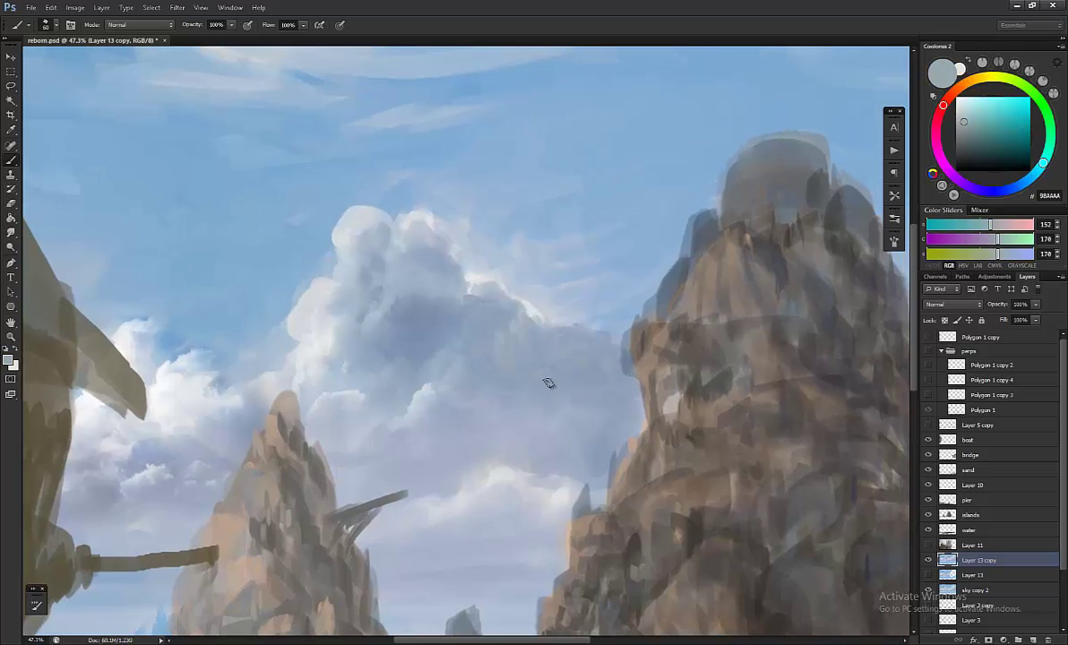
pyautogui.keyDown('alt'); pyautogui.click(510, 362); pyautogui.keyUp('alt')
pyautogui.moveTo(500, 372); pyautogui.dragTo(396, 279)
pyautogui.keyDown('alt'); pyautogui.click(396, 279); pyautogui.keyUp('alt')
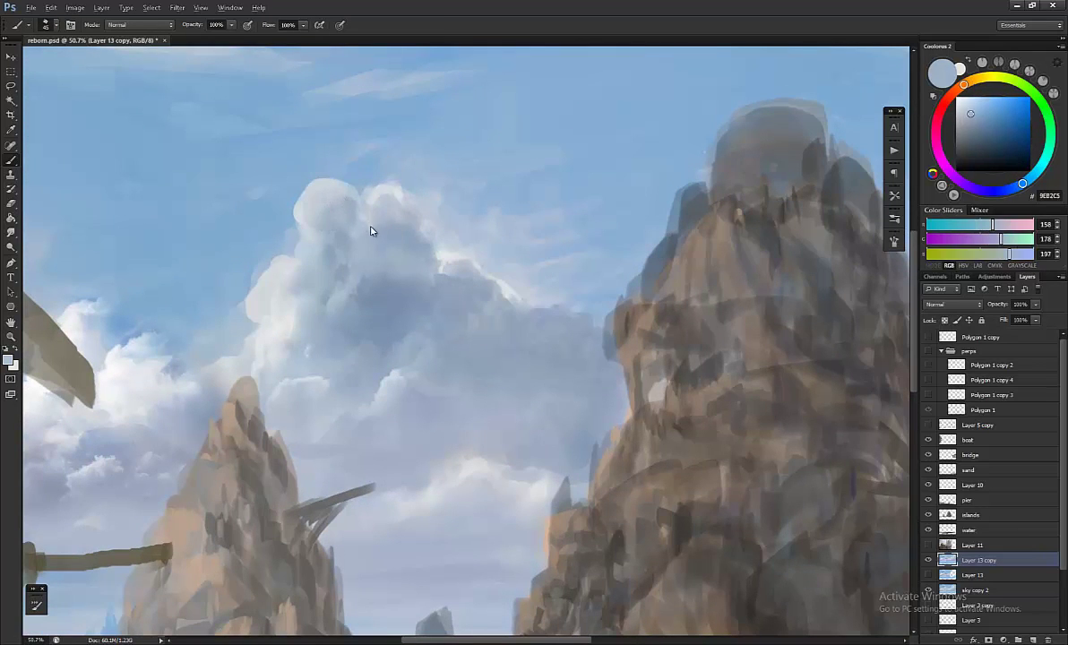
pyautogui.keyDown('alt'); pyautogui.click(384, 274); pyautogui.keyUp('alt')
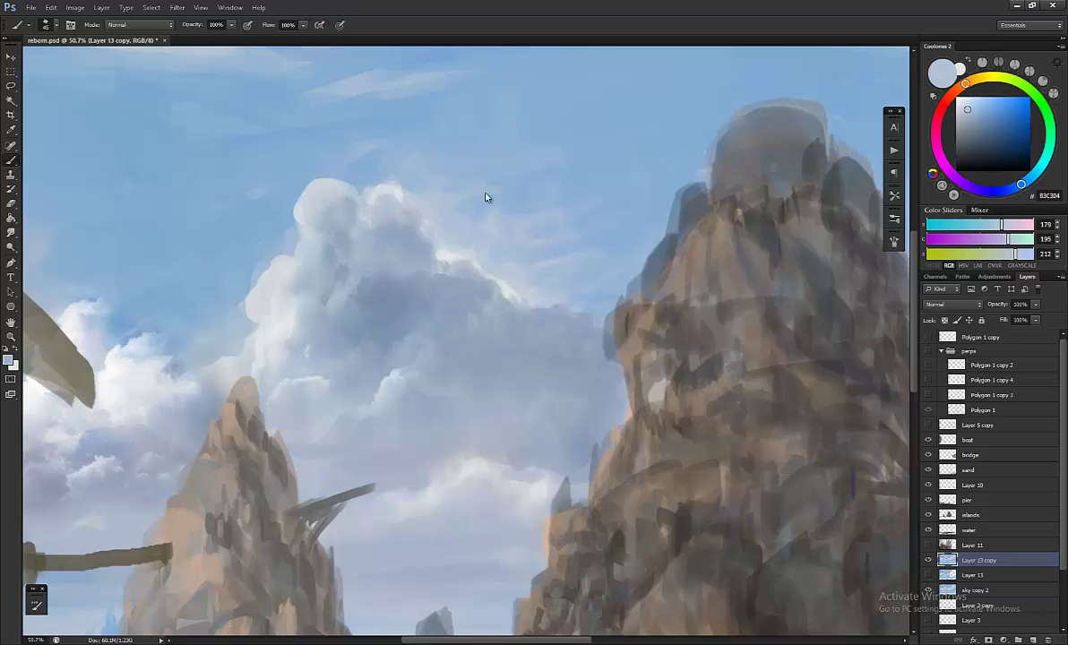
# Step: Refine the sunlit flank of the cloud between the rocks with pale greys and blue-greys sampled from the cloud
pyautogui.keyDown('alt'); pyautogui.click(439, 246); pyautogui.keyUp('alt')
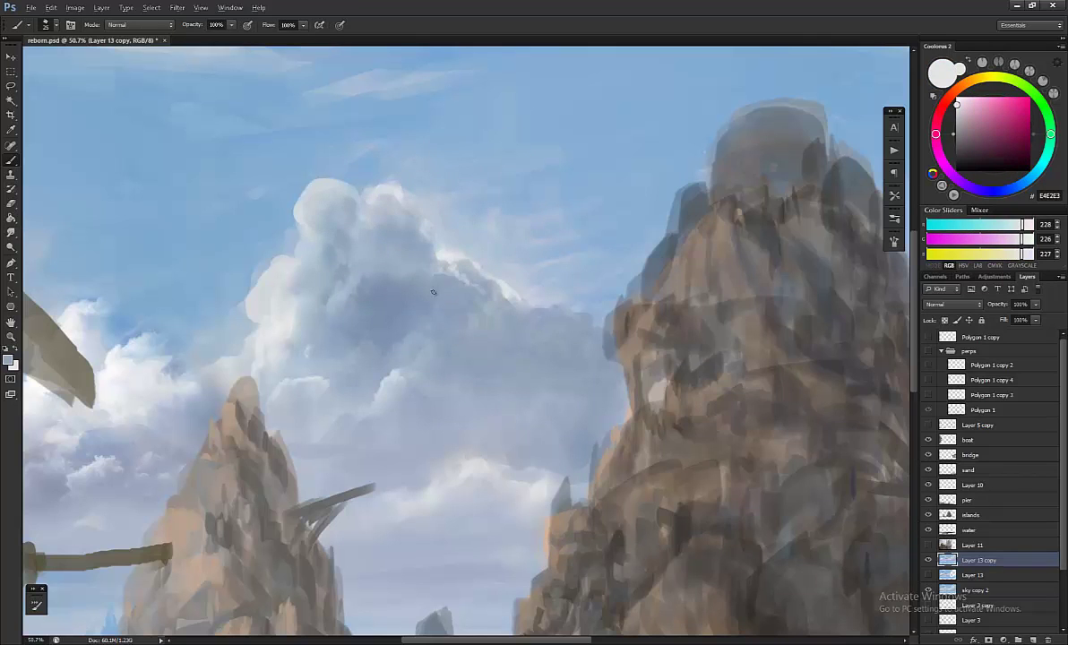
pyautogui.moveTo(467, 288); pyautogui.dragTo(455, 350)
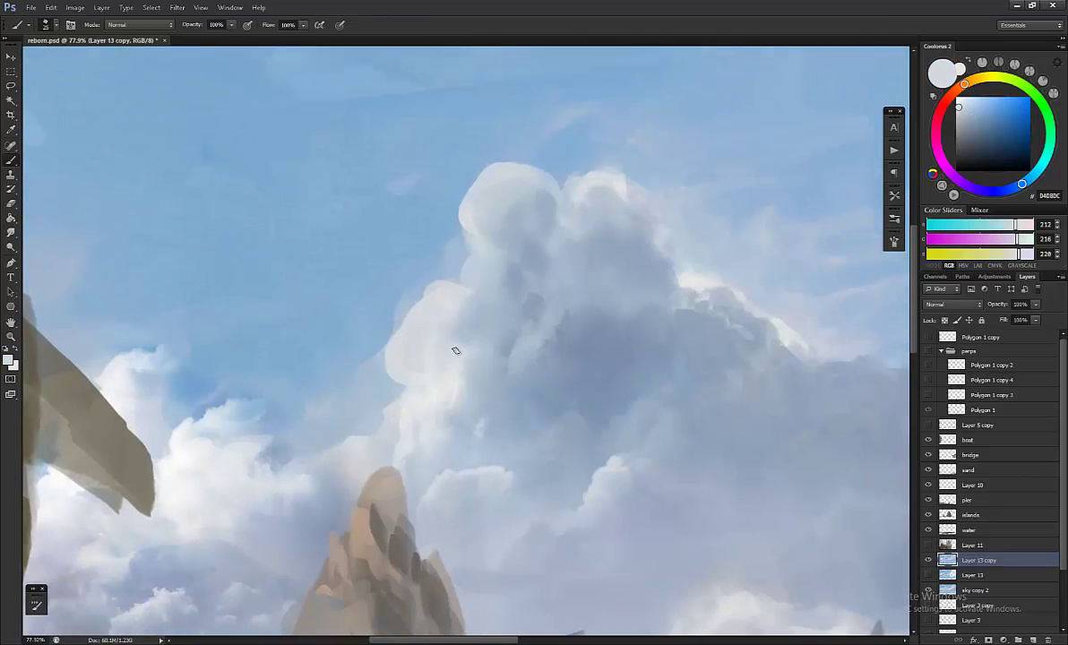
pyautogui.keyDown('alt'); pyautogui.click(415, 374); pyautogui.keyUp('alt')
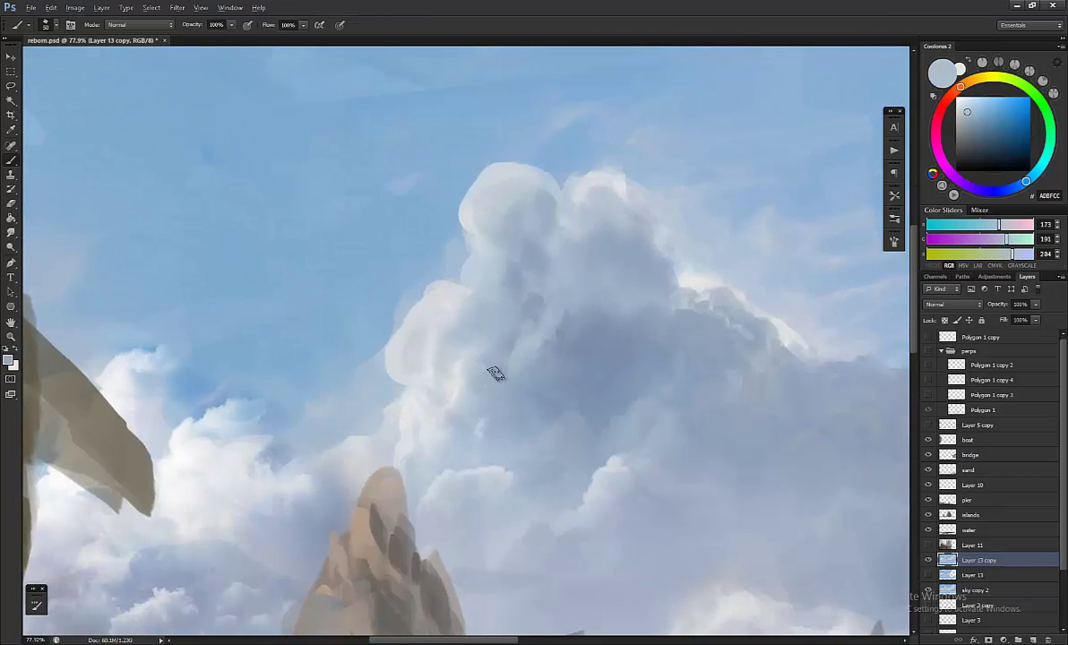
pyautogui.moveTo(509, 424); pyautogui.dragTo(412, 302)
pyautogui.keyDown('alt'); pyautogui.click(460, 407); pyautogui.keyUp('alt')
pyautogui.keyDown('alt'); pyautogui.click(407, 221); pyautogui.keyUp('alt')
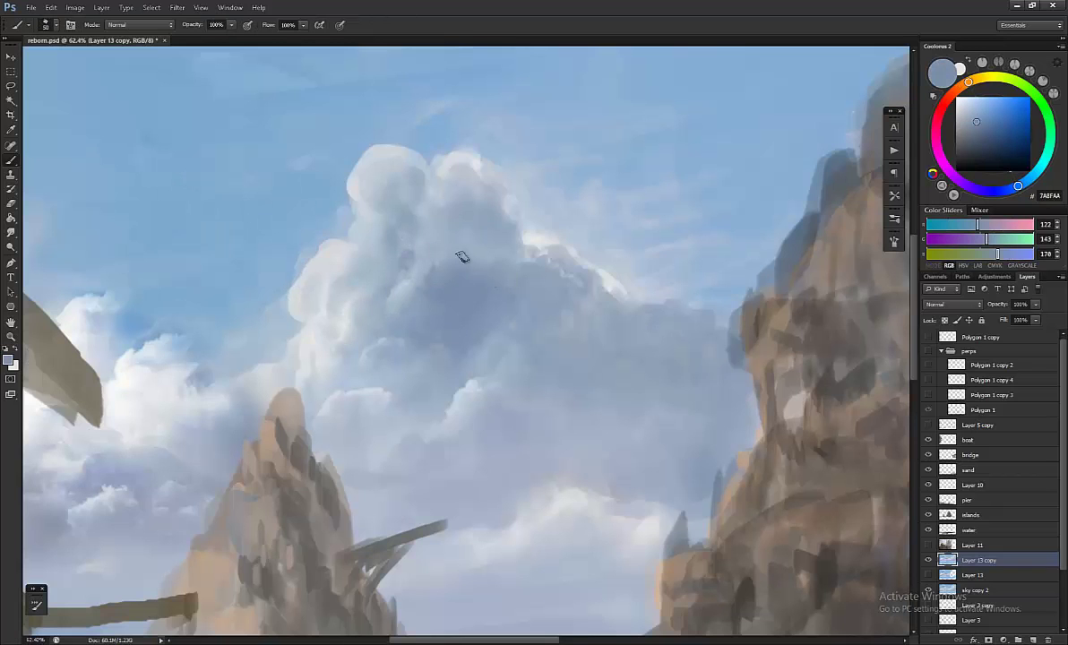
# Step: Shade the lower body of the central cloud beside the large rock with sampled blue-greys
pyautogui.moveTo(459, 256); pyautogui.dragTo(498, 429)
pyautogui.keyDown('alt'); pyautogui.click(498, 429); pyautogui.keyUp('alt')
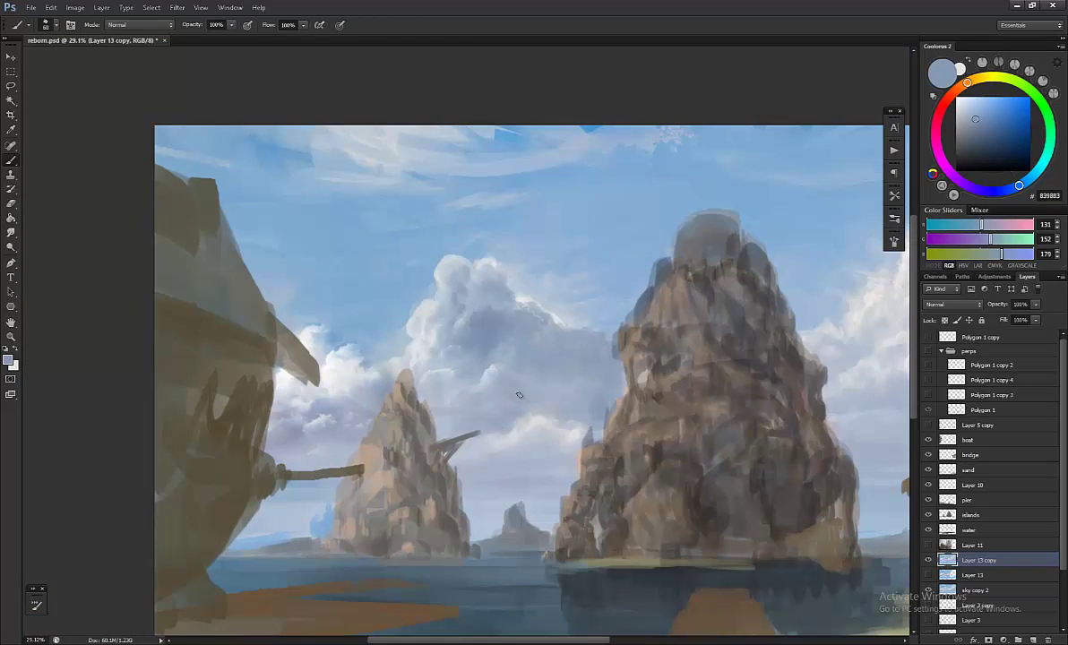
pyautogui.keyDown('alt'); pyautogui.click(501, 396); pyautogui.keyUp('alt')
pyautogui.scroll(5, 577, 410)
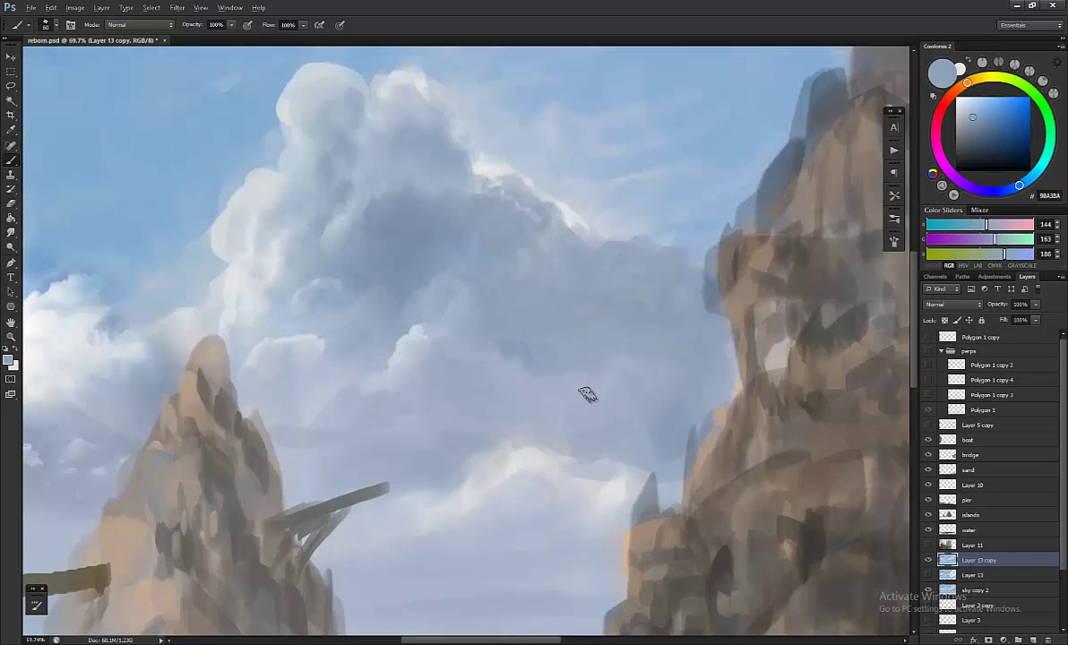
pyautogui.keyDown('alt'); pyautogui.click(520, 344); pyautogui.keyUp('alt')
pyautogui.scroll(2, 494, 353)
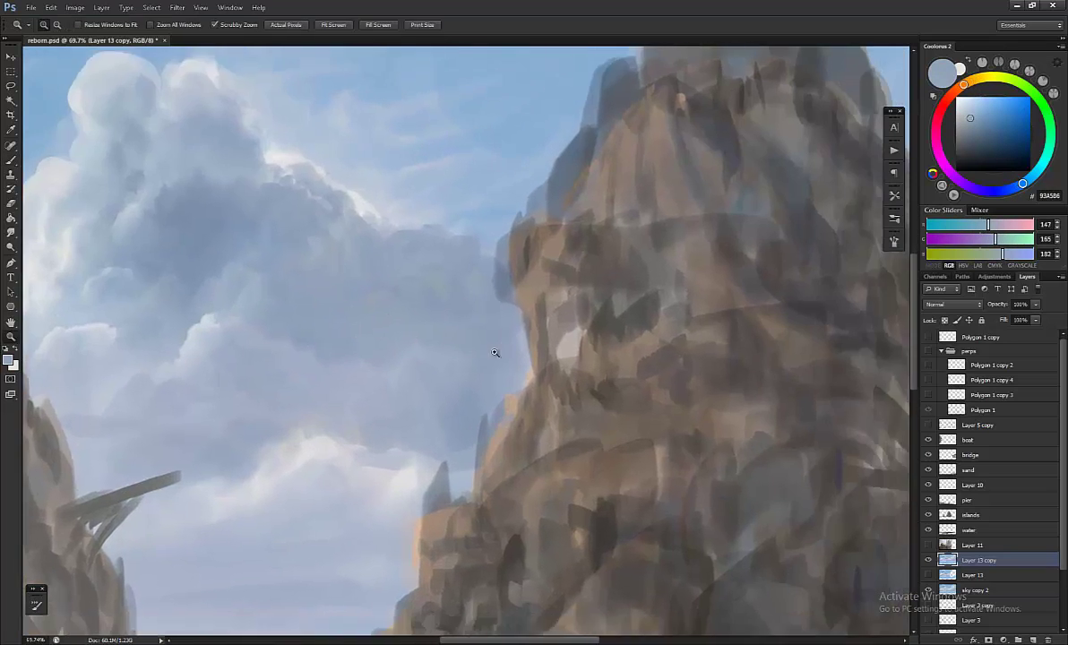
# Step: Choose another brush preset and paint muted grey-violet tones into the low sky just above the horizon
pyautogui.scroll(-3, 493, 353)
pyautogui.rightClick(438, 353)
pyautogui.doubleClick(512, 457)
pyautogui.moveTo(573, 417)
pyautogui.mouseDown()
pyautogui.moveTo(501, 394)
pyautogui.moveTo(579, 284)
pyautogui.moveTo(510, 307)
pyautogui.mouseUp()
pyautogui.keyDown('alt'); pyautogui.click(518, 381); pyautogui.keyUp('alt')
pyautogui.press('z')
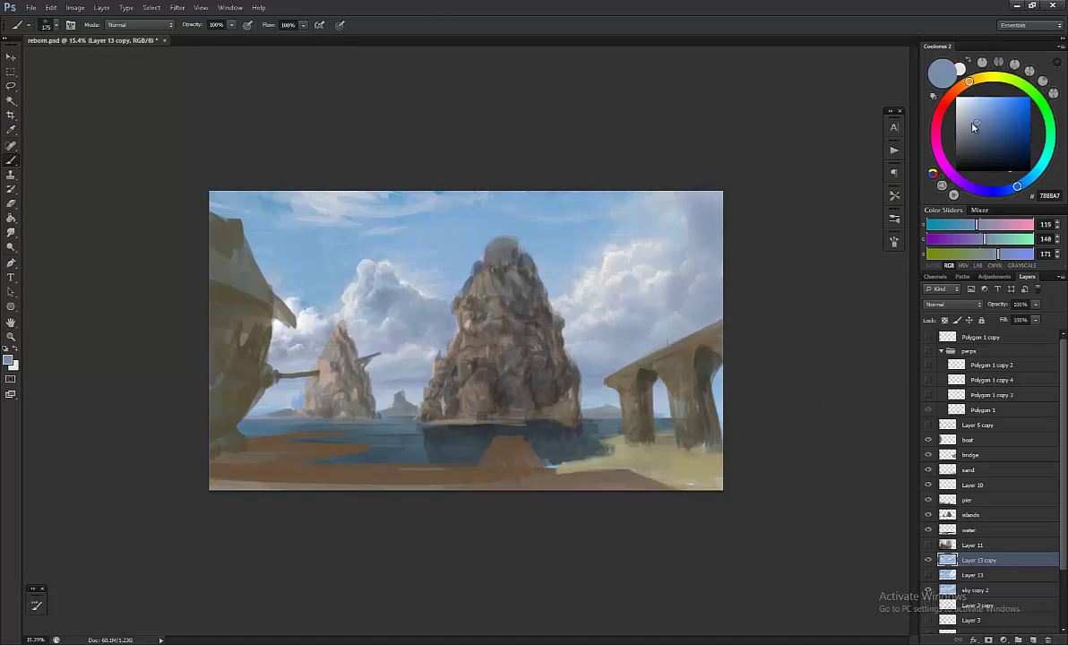
pyautogui.press('z')
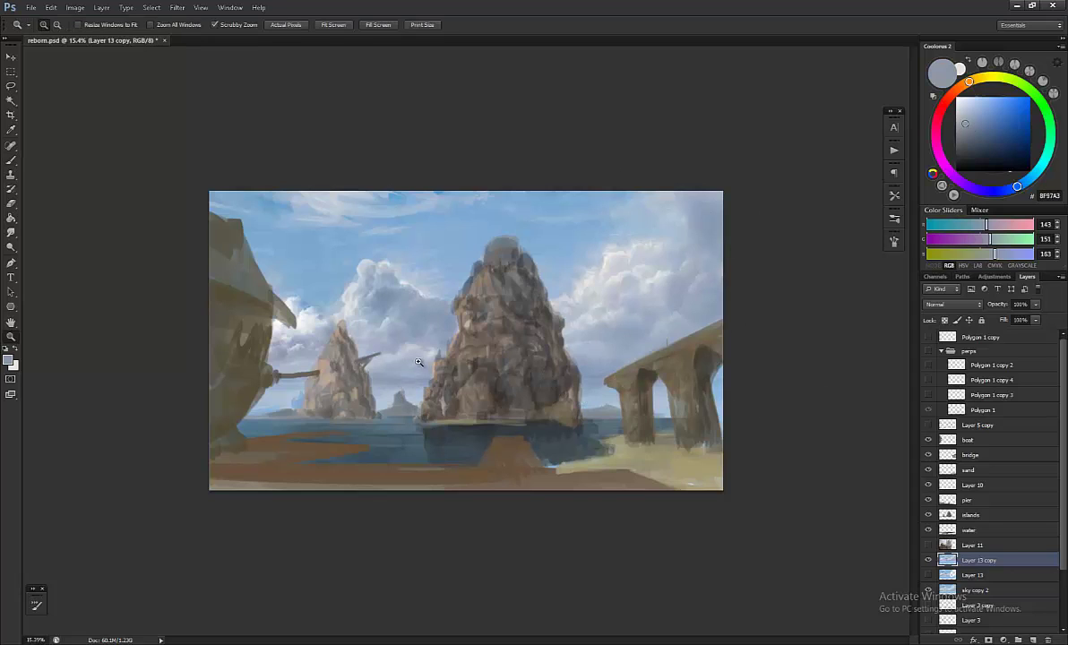
pyautogui.keyDown('alt'); pyautogui.click(399, 379); pyautogui.keyUp('alt')
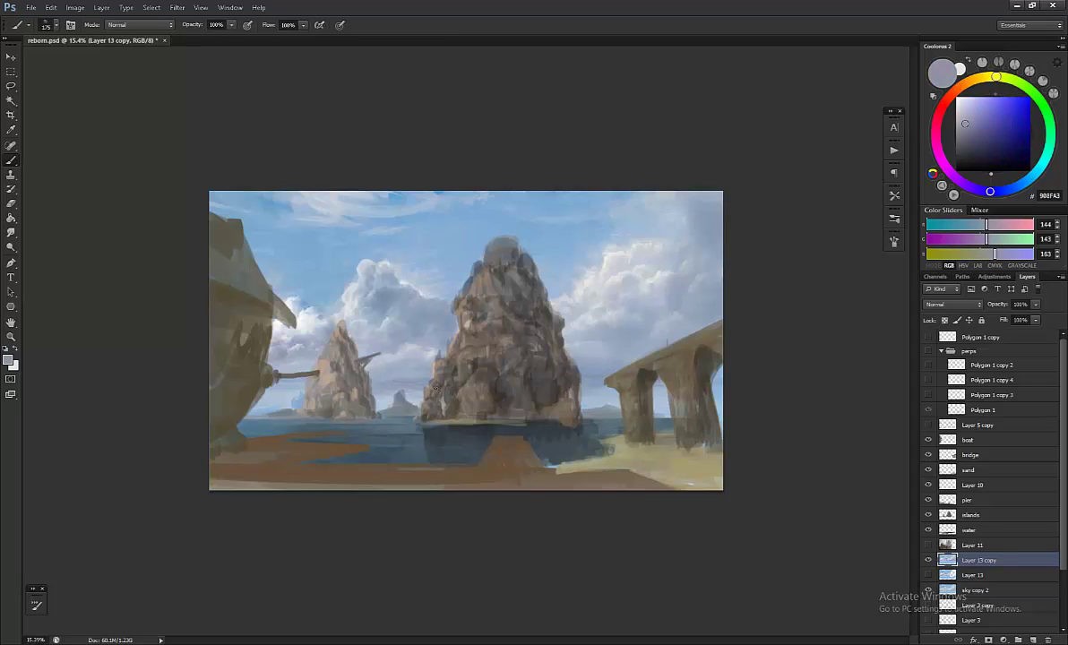
pyautogui.keyDown('alt'); pyautogui.click(647, 385); pyautogui.keyUp('alt')
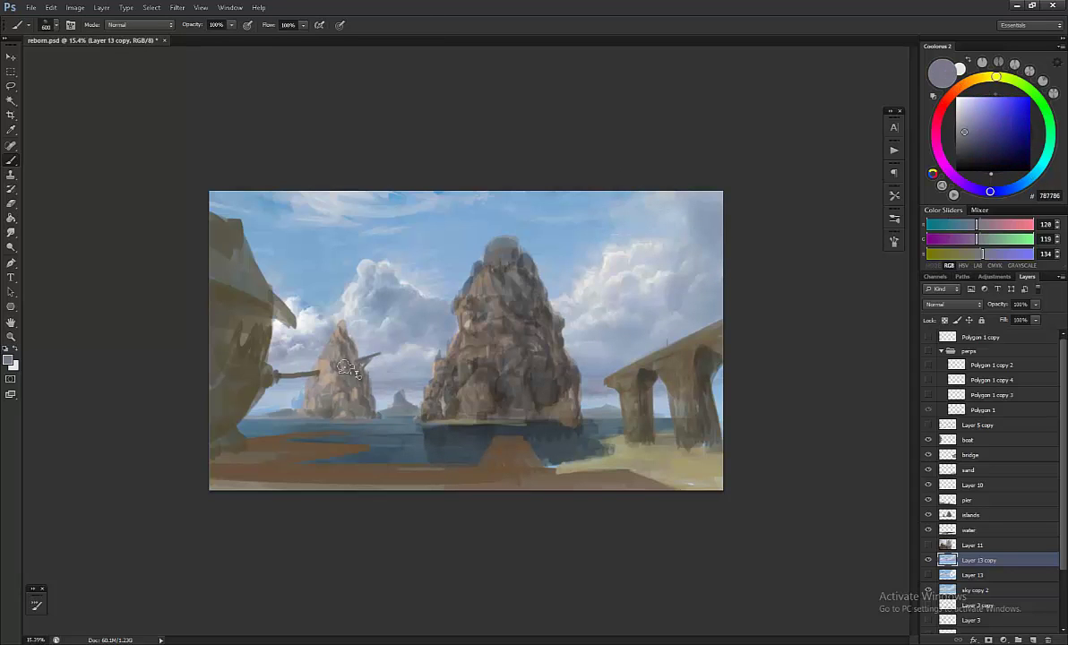
# Step: Mirror the canvas, switch to full-screen view, and sample a blue-grey for the cloud above the bridge with the brush enlarged to 1100 px
pyautogui.press('z')
pyautogui.moveTo(781, 378)
pyautogui.mouseDown()
pyautogui.moveTo(517, 405)
pyautogui.moveTo(627, 394)
pyautogui.moveTo(346, 386)
pyautogui.moveTo(550, 308)
pyautogui.moveTo(358, 308)
pyautogui.moveTo(565, 308)
pyautogui.mouseUp()
pyautogui.press('z')
pyautogui.press('b')
pyautogui.keyDown('alt'); pyautogui.click(260, 305); pyautogui.keyUp('alt')
pyautogui.press('f')
pyautogui.press(']')
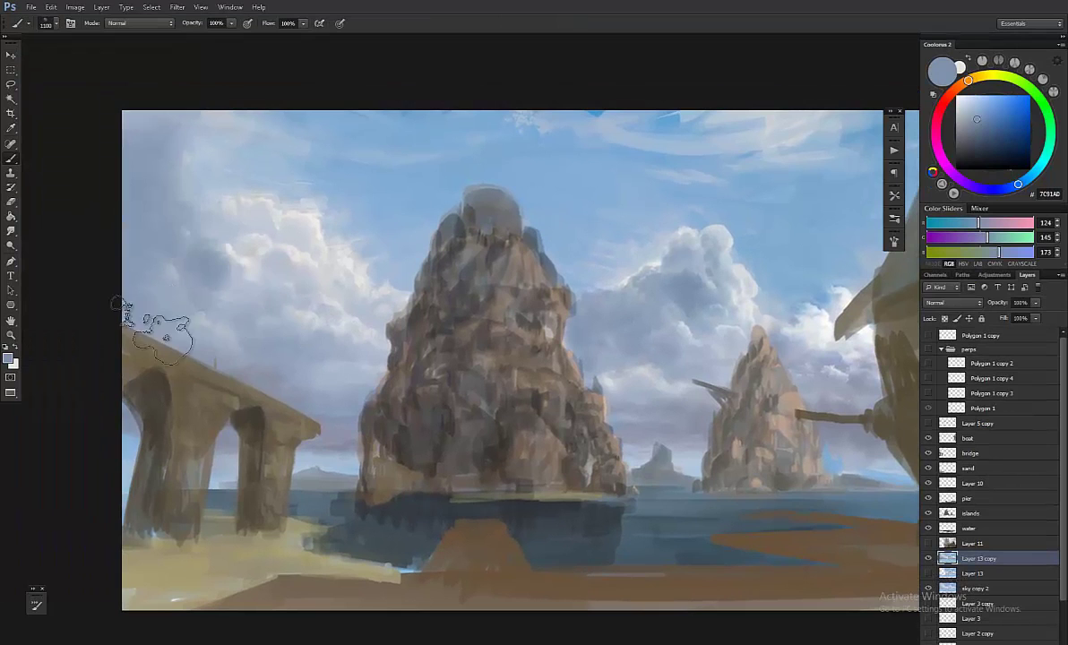
# Step: Shade the underside of the large cloud above the bridge in blue-grey, reducing the brush to 150 px
pyautogui.press('z')
pyautogui.moveTo(231, 315); pyautogui.dragTo(393, 322)
pyautogui.hotkey('ctrl', '-')
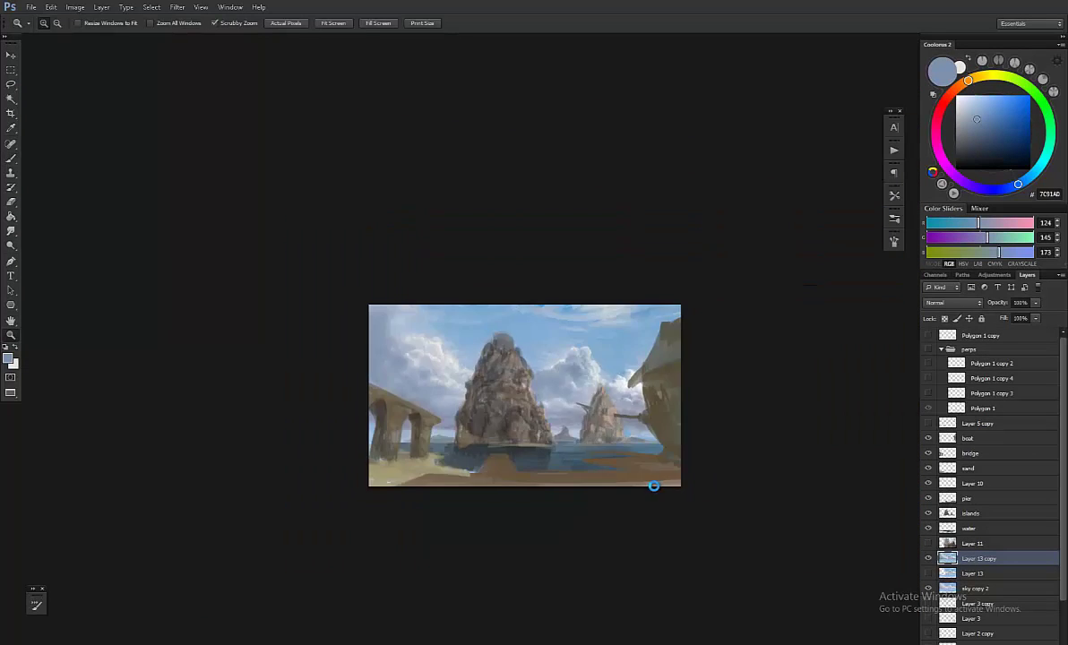
pyautogui.press('v')
pyautogui.moveTo(618, 384)
pyautogui.mouseDown()
pyautogui.moveTo(654, 387)
pyautogui.moveTo(538, 407)
pyautogui.mouseUp()
pyautogui.hotkey('ctrl', '+')
pyautogui.press('[')
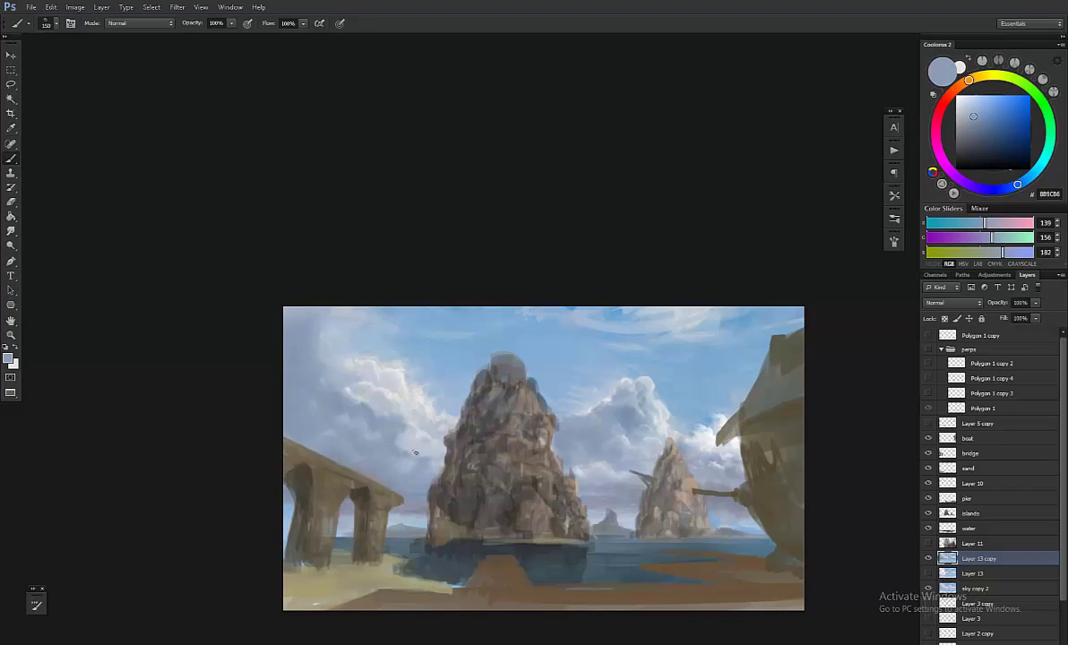
# Step: Paint a pale, curling cloud ridge above the bridge with sampled light grey, checking it in both canvas orientations
pyautogui.keyDown('alt'); pyautogui.click(366, 448); pyautogui.keyUp('alt')
pyautogui.hotkey('ctrl', '-')
pyautogui.hotkey('ctrl', '+')
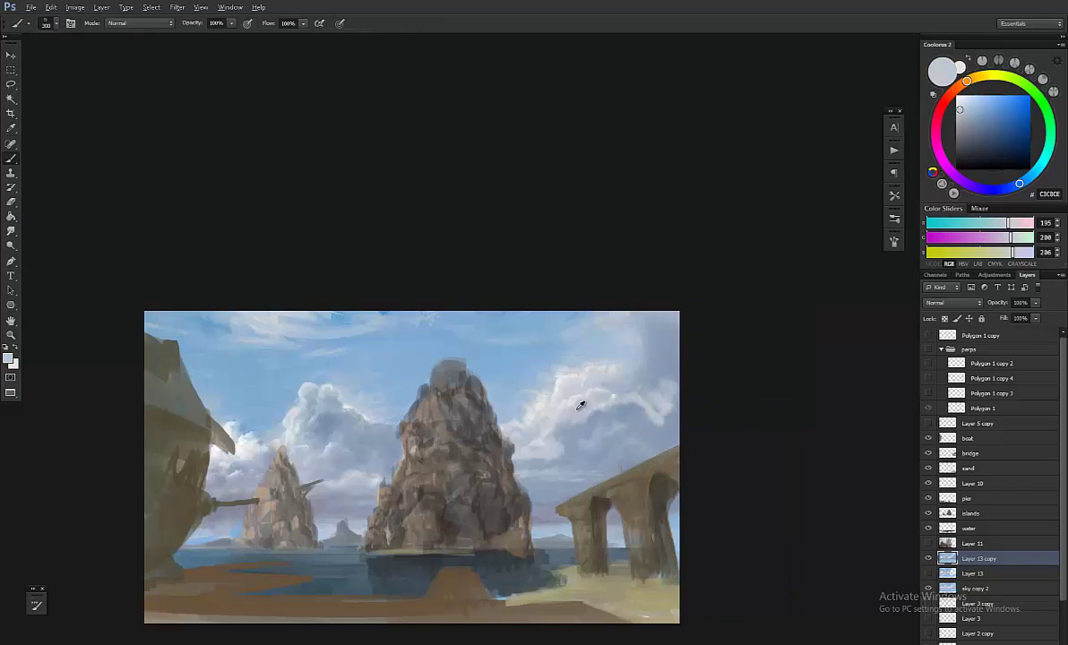
pyautogui.keyDown('alt'); pyautogui.click(642, 379); pyautogui.keyUp('alt')
pyautogui.hotkey('ctrl', '-')
pyautogui.hotkey('ctrl', '+')
pyautogui.keyDown('alt'); pyautogui.click(460, 430); pyautogui.keyUp('alt')
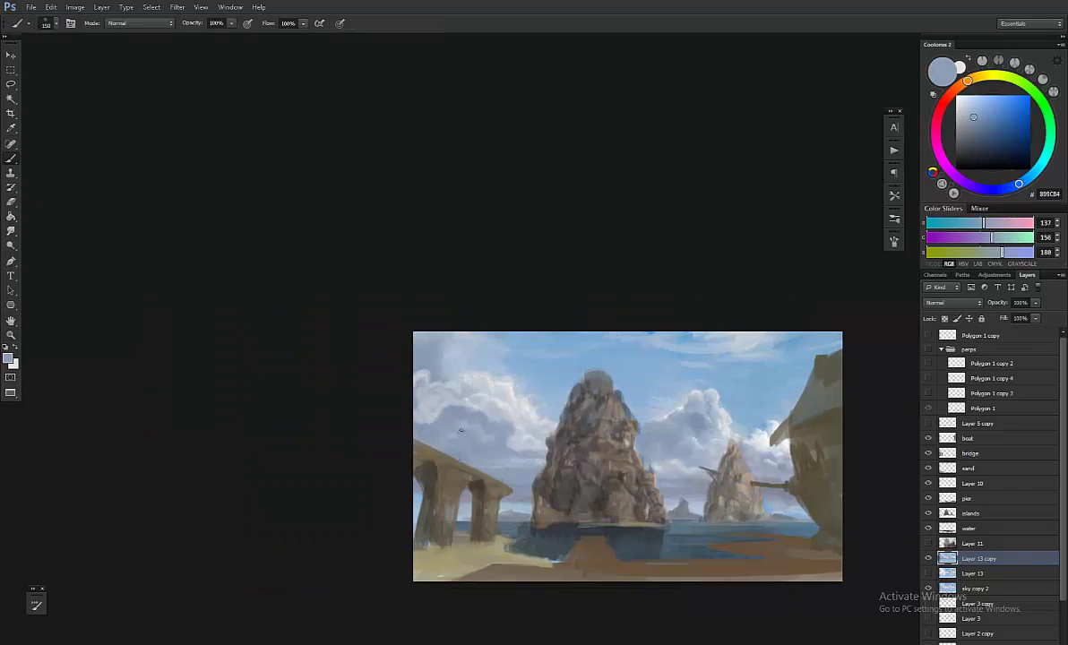
# Step: Blend the shadow under the new cloud ridge with sampled blue-greys while flipping the canvas to check the balance
pyautogui.hotkey('ctrl', '-')
pyautogui.hotkey('ctrl', '+')
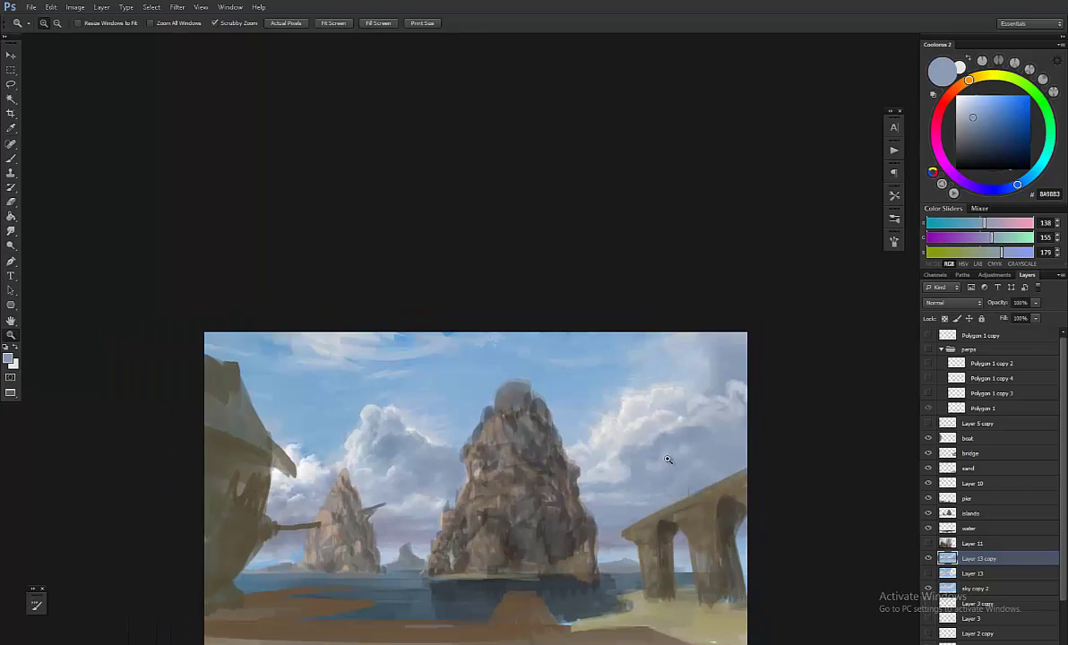
pyautogui.hotkey('ctrl', '-')
pyautogui.hotkey('ctrl', '+')
pyautogui.press('b')
pyautogui.keyDown('alt'); pyautogui.click(424, 495); pyautogui.keyUp('alt')
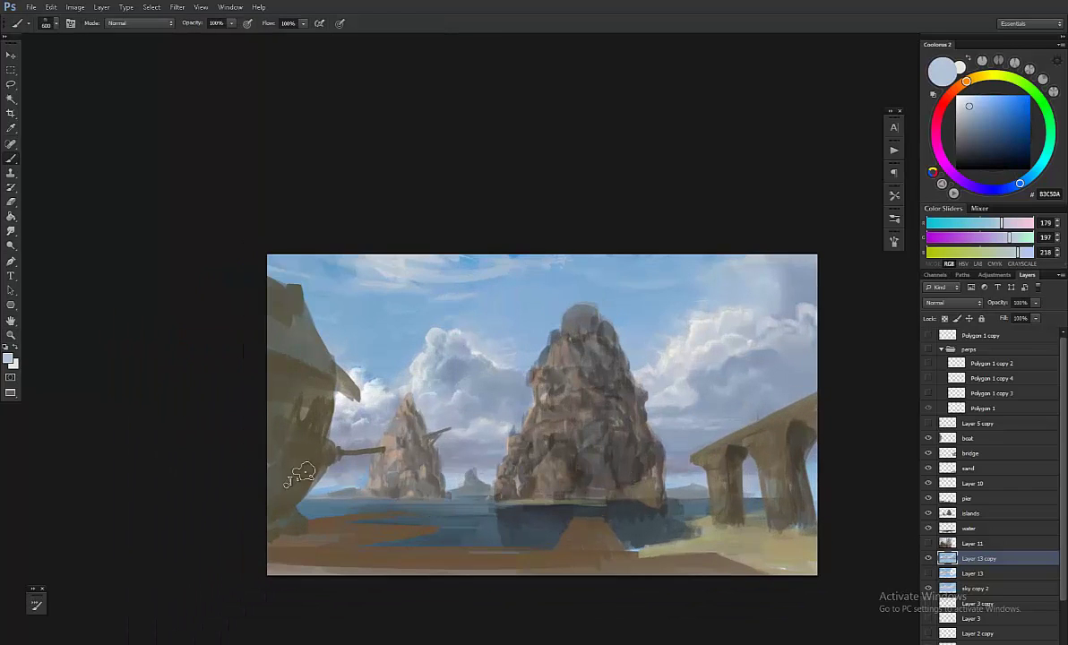
pyautogui.moveTo(742, 485); pyautogui.dragTo(466, 372)
pyautogui.keyDown('alt'); pyautogui.click(440, 329); pyautogui.keyUp('alt')
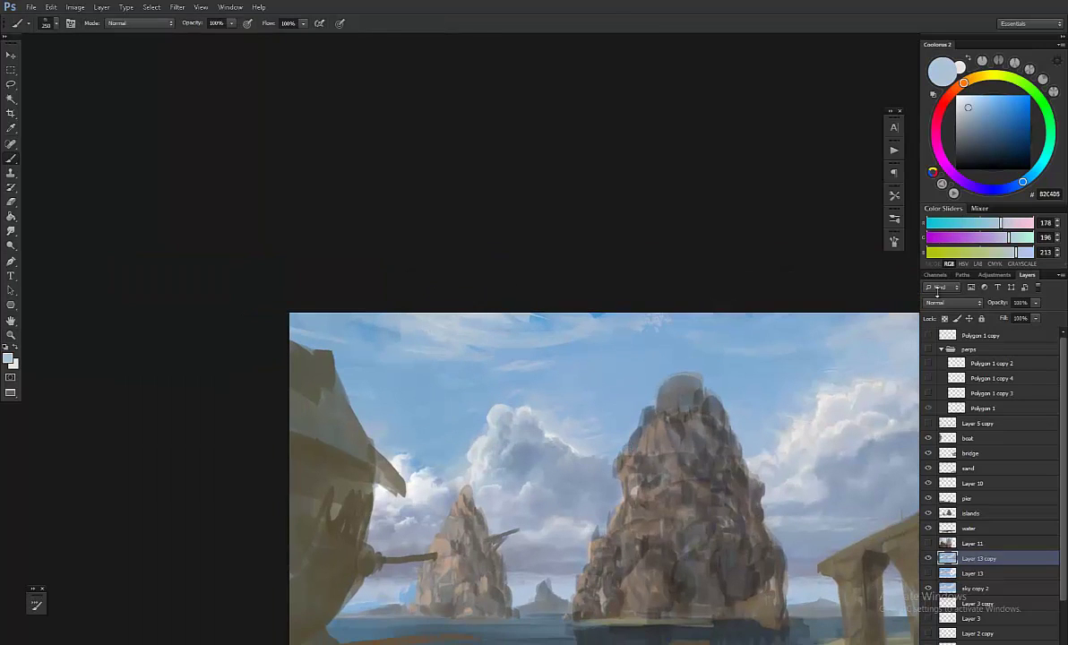
# Step: Choose a different brush preset for detailing the cloud between the rocks
pyautogui.hotkey('ctrl', '-')
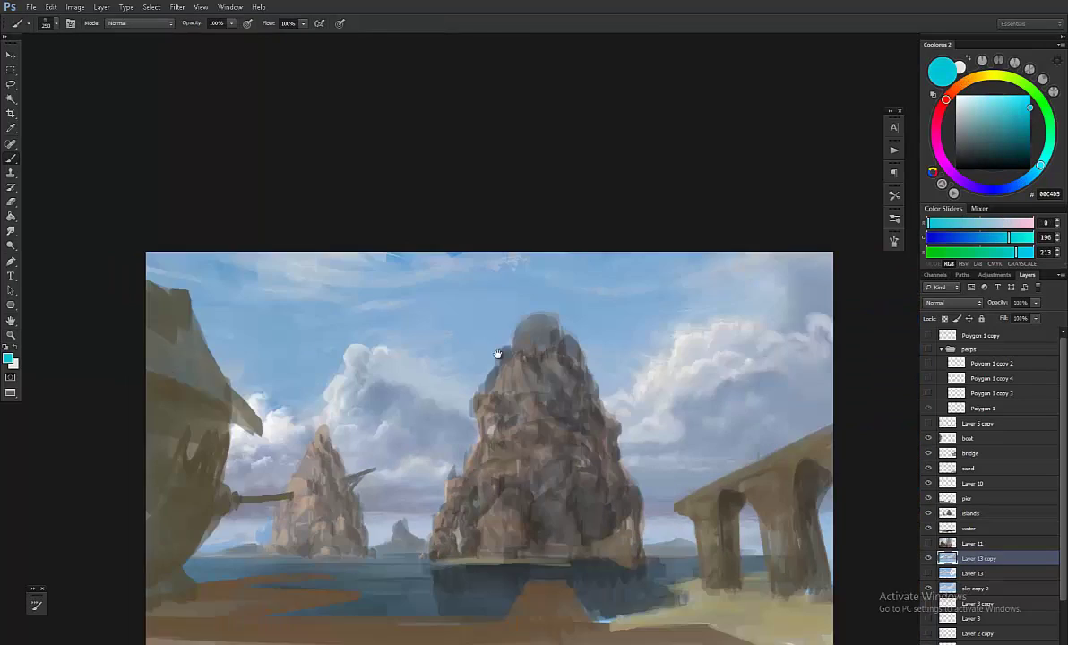
pyautogui.hotkey('ctrl', '-')
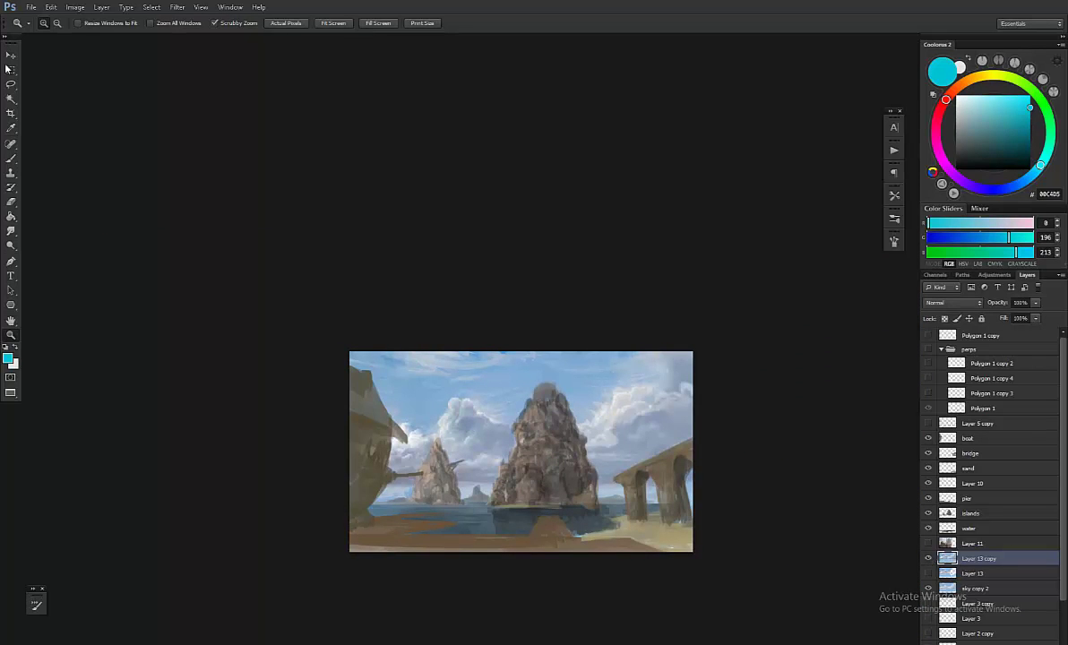
pyautogui.hotkey('ctrl', '+')
pyautogui.hotkey('ctrl', '+')
pyautogui.press('b')
pyautogui.rightClick(418, 381)
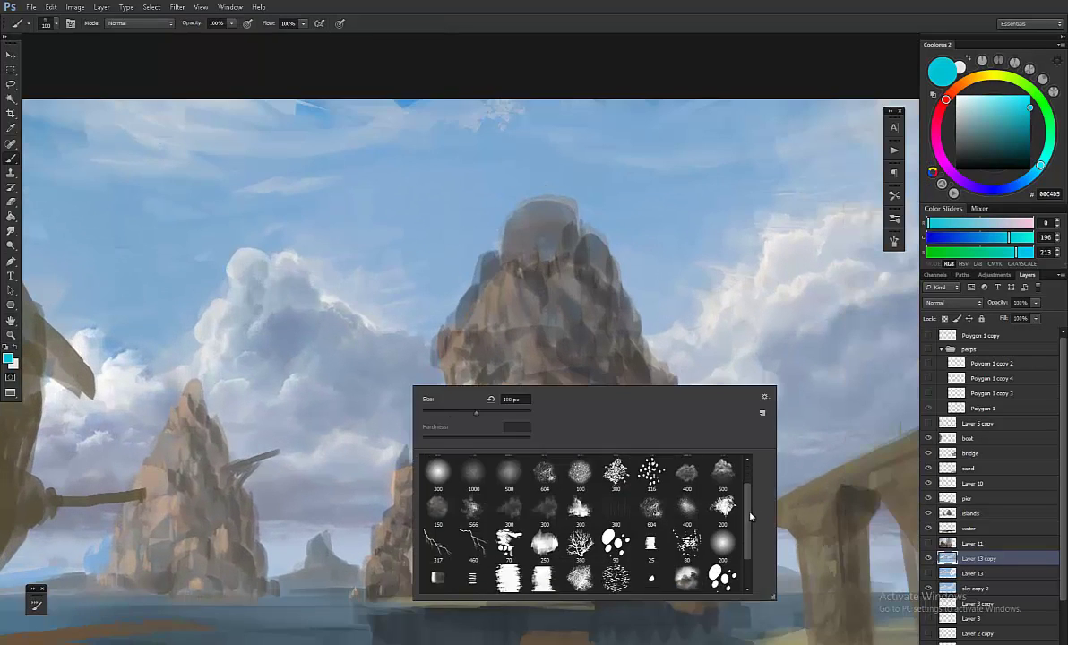
pyautogui.press('Escape')
# Step: Mirror the canvas and paint blue-grey shadow strokes into the low bright cloud between the two rocks
pyautogui.moveTo(663, 235); pyautogui.dragTo(528, 208)
pyautogui.keyDown('alt'); pyautogui.click(528, 208); pyautogui.keyUp('alt')
pyautogui.press('z')
pyautogui.moveTo(603, 239)
pyautogui.mouseDown()
pyautogui.moveTo(610, 345)
pyautogui.moveTo(549, 389)
pyautogui.moveTo(501, 374)
pyautogui.mouseUp()
pyautogui.press('b')
pyautogui.keyDown('alt'); pyautogui.click(580, 352); pyautogui.keyUp('alt')
pyautogui.keyDown('alt'); pyautogui.click(471, 359); pyautogui.keyUp('alt')
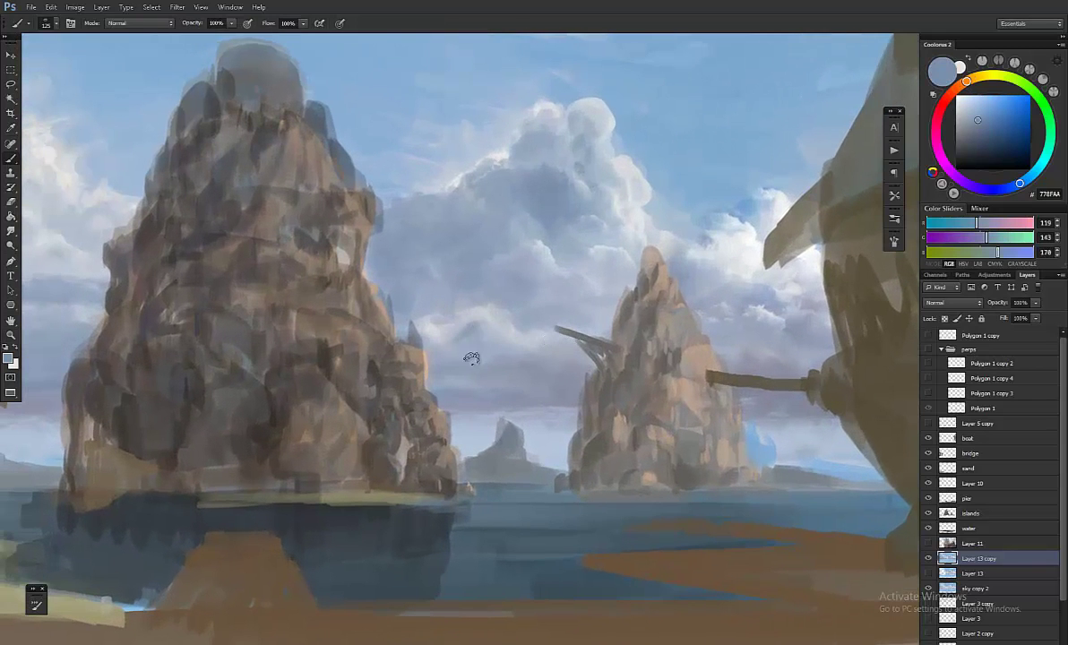
# Step: Refine the central cloud's sunlit flank above the small rock with sampled blue-grey and near-white tones
pyautogui.keyDown('alt'); pyautogui.click(715, 278); pyautogui.keyUp('alt')
pyautogui.press('[')
pyautogui.press('[')
pyautogui.press('[')
pyautogui.press('[')
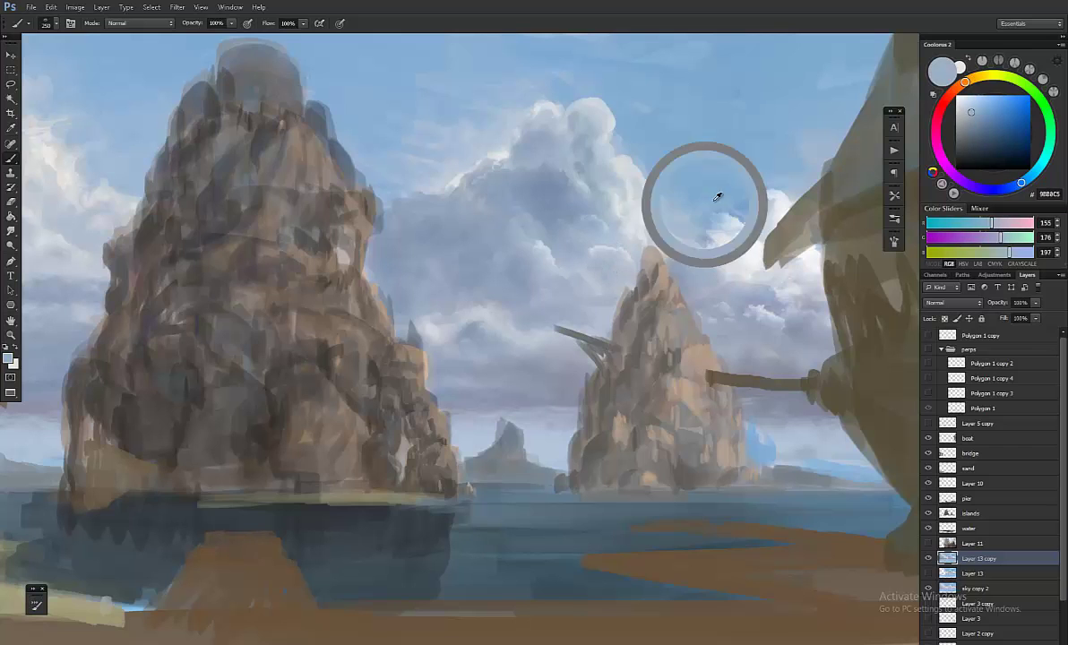
pyautogui.keyDown('alt'); pyautogui.click(654, 220); pyautogui.keyUp('alt')
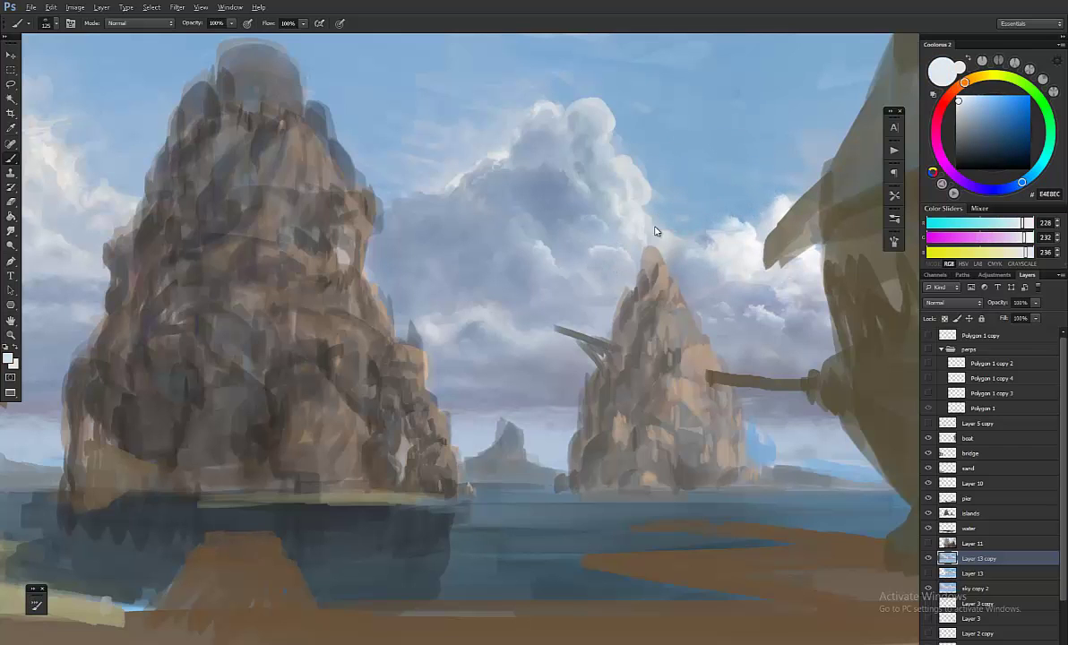
pyautogui.scroll(-1, 735, 324)
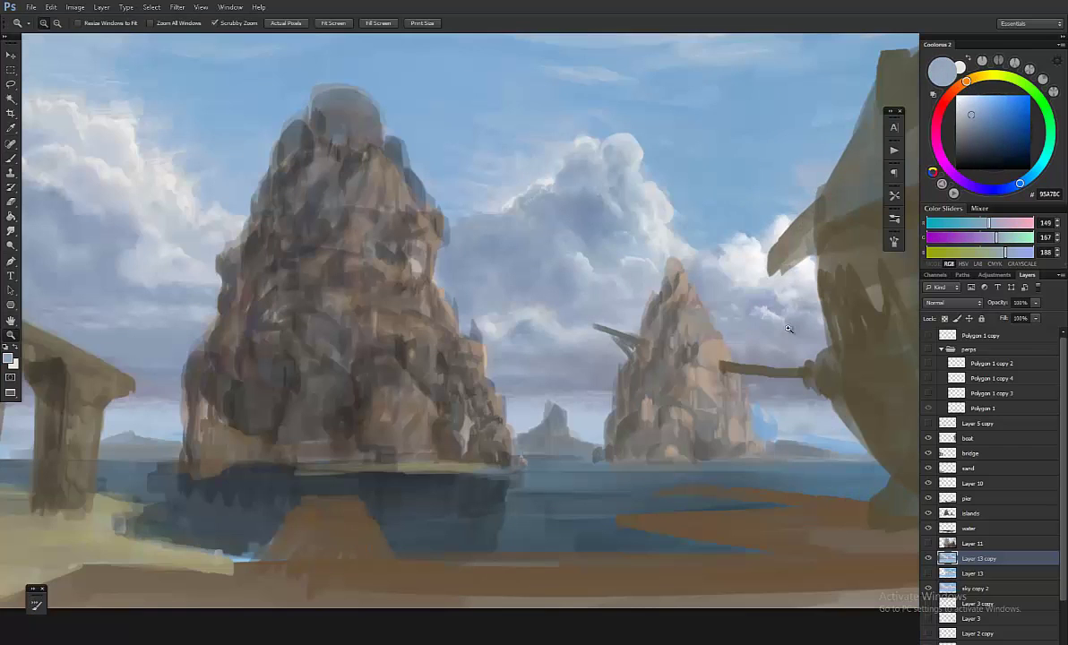
# Step: Sample muted greys from the low clouds around the small rock to blend the cloud bank
pyautogui.keyDown('alt'); pyautogui.click(584, 302); pyautogui.keyUp('alt')
pyautogui.scroll(-1, 775, 362)
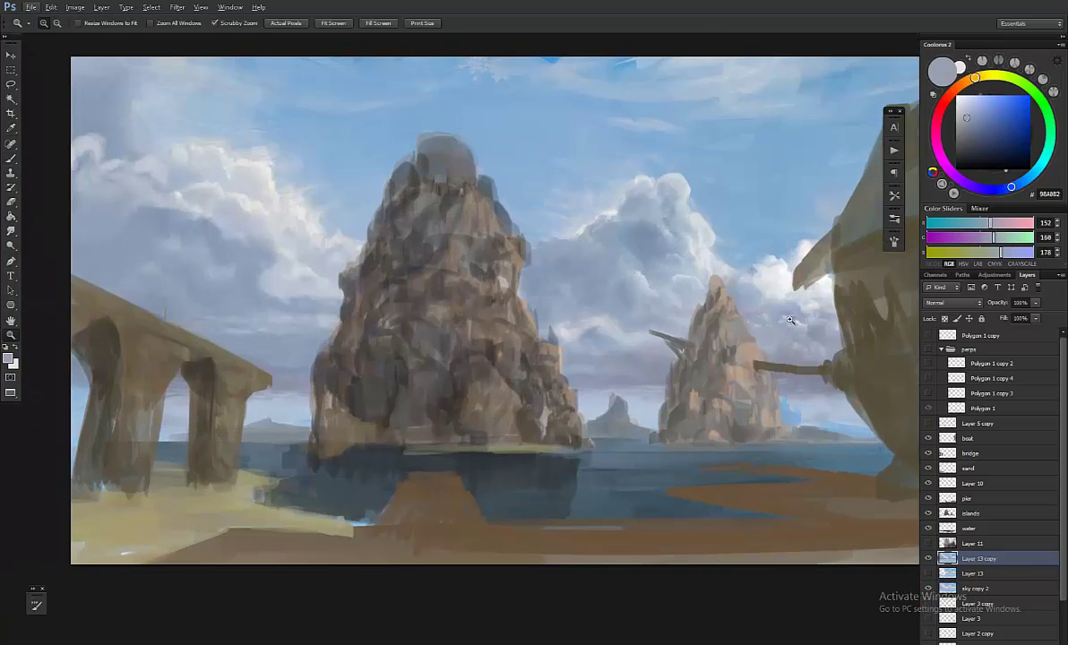
pyautogui.keyDown('alt'); pyautogui.click(742, 301); pyautogui.keyUp('alt')
pyautogui.scroll(-2, 672, 356)
pyautogui.scroll(4, 673, 356)
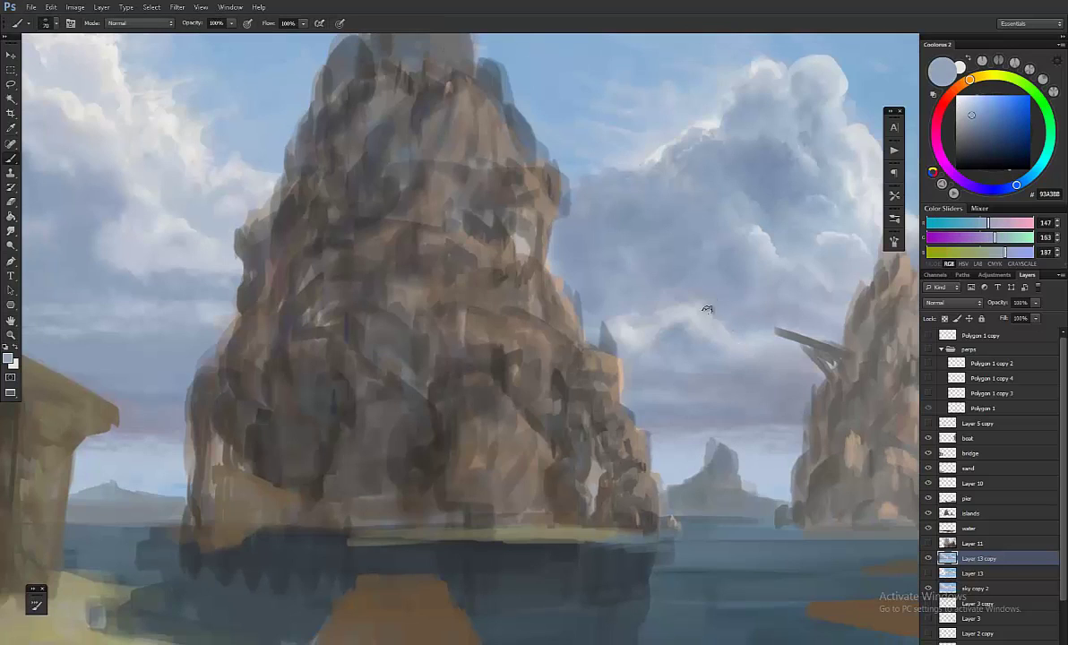
# Step: Reshape the low bright cloud between the rocks with a blue-grey shadow beneath its rim, using a smaller brush
pyautogui.keyDown('alt'); pyautogui.click(686, 329); pyautogui.keyUp('alt')
pyautogui.press('[')
pyautogui.press('[')
pyautogui.press('[')
pyautogui.press('[')
pyautogui.keyDown('alt'); pyautogui.click(649, 321); pyautogui.keyUp('alt')
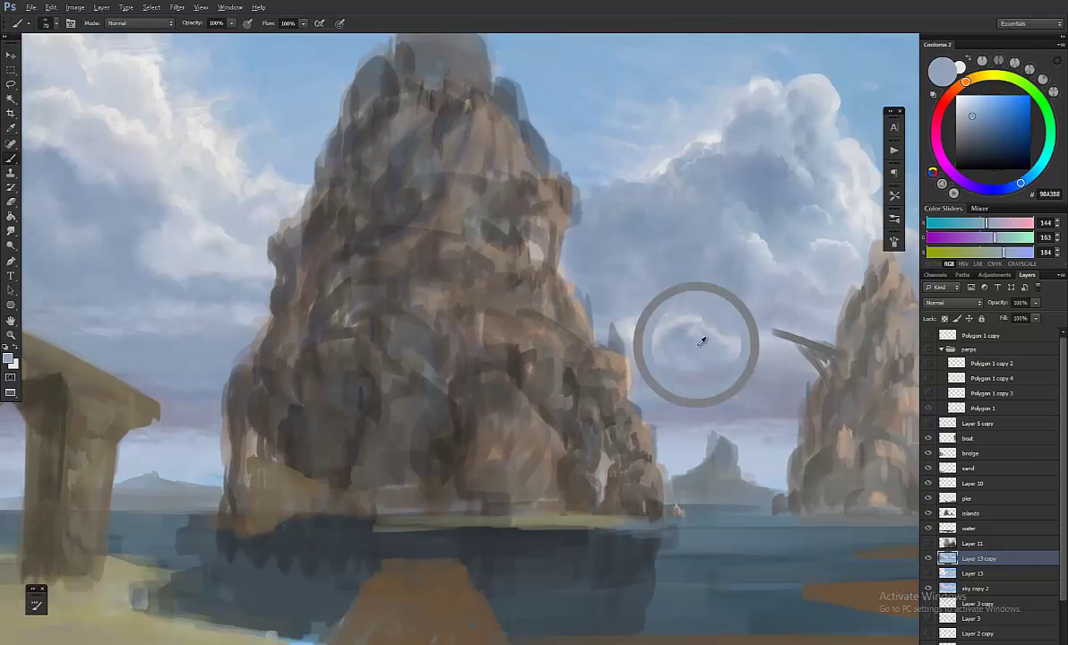
# Step: Even out the shaded body of the central cloud beside the large rock with a sampled blue-grey
pyautogui.moveTo(663, 311); pyautogui.dragTo(532, 353)
pyautogui.keyDown('alt'); pyautogui.click(584, 274); pyautogui.keyUp('alt')
pyautogui.press('z')
pyautogui.click(523, 288)
pyautogui.press('b')
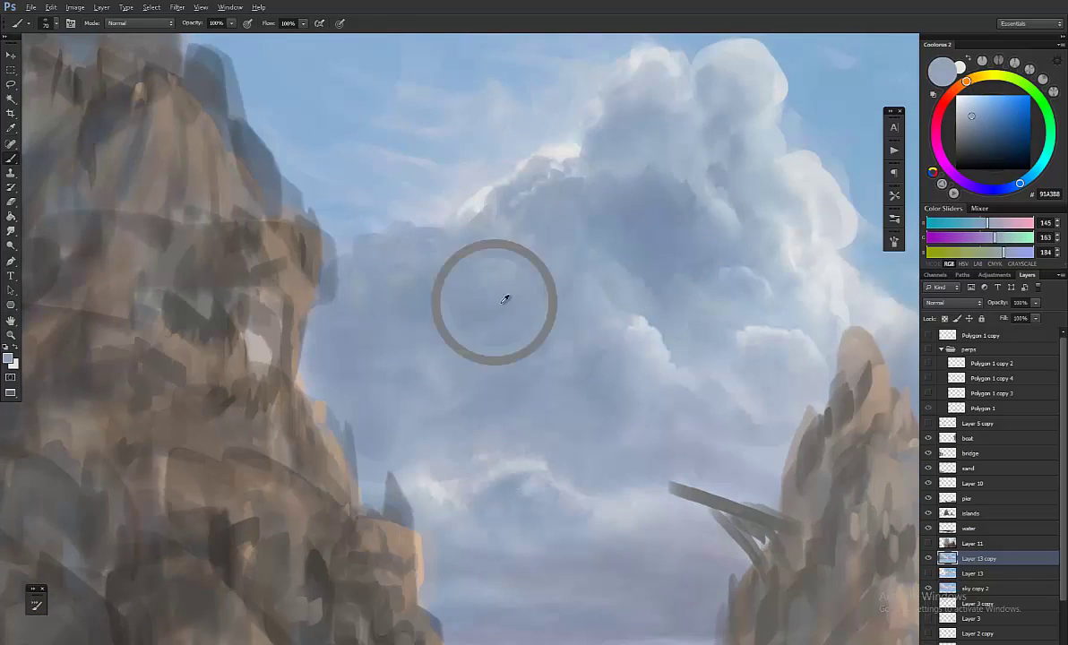
# Step: Shade the rounded top of the central cloud in blue-grey and break up its smooth outline with a 50 px brush
pyautogui.moveTo(637, 110); pyautogui.dragTo(603, 185)
pyautogui.keyDown('alt'); pyautogui.click(611, 182); pyautogui.keyUp('alt')
pyautogui.moveTo(685, 184); pyautogui.dragTo(632, 179)
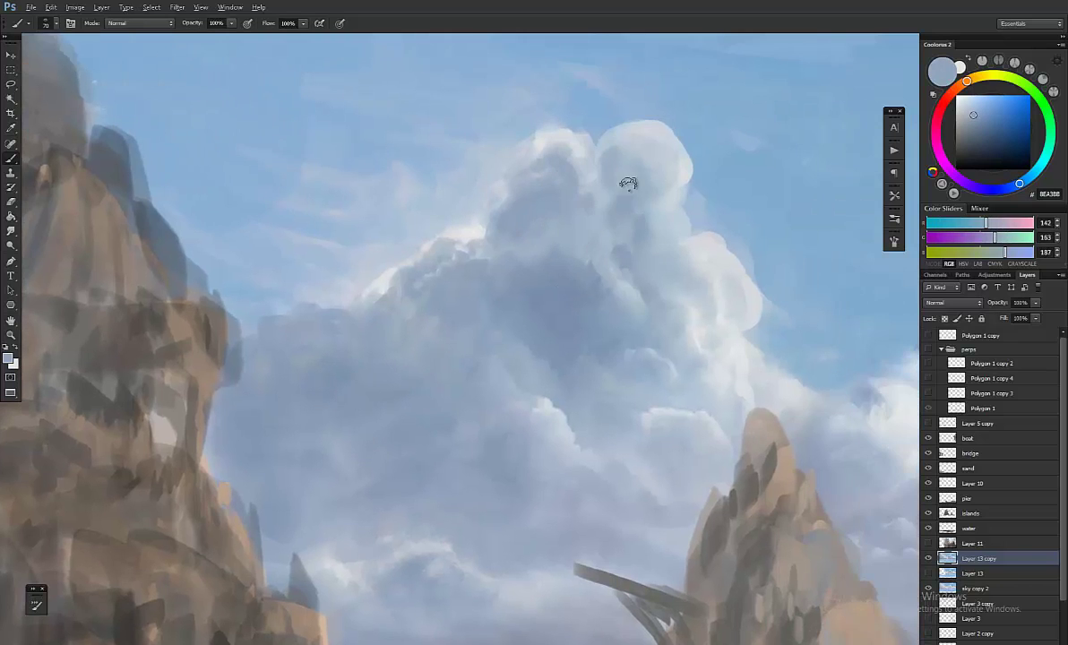
pyautogui.press('[')
pyautogui.press('[')
pyautogui.moveTo(689, 161); pyautogui.dragTo(663, 166)
# Step: Trim and roughen the central cloud's upper edges with sky blue sampled beside it
pyautogui.keyDown('alt'); pyautogui.click(585, 137); pyautogui.keyUp('alt')
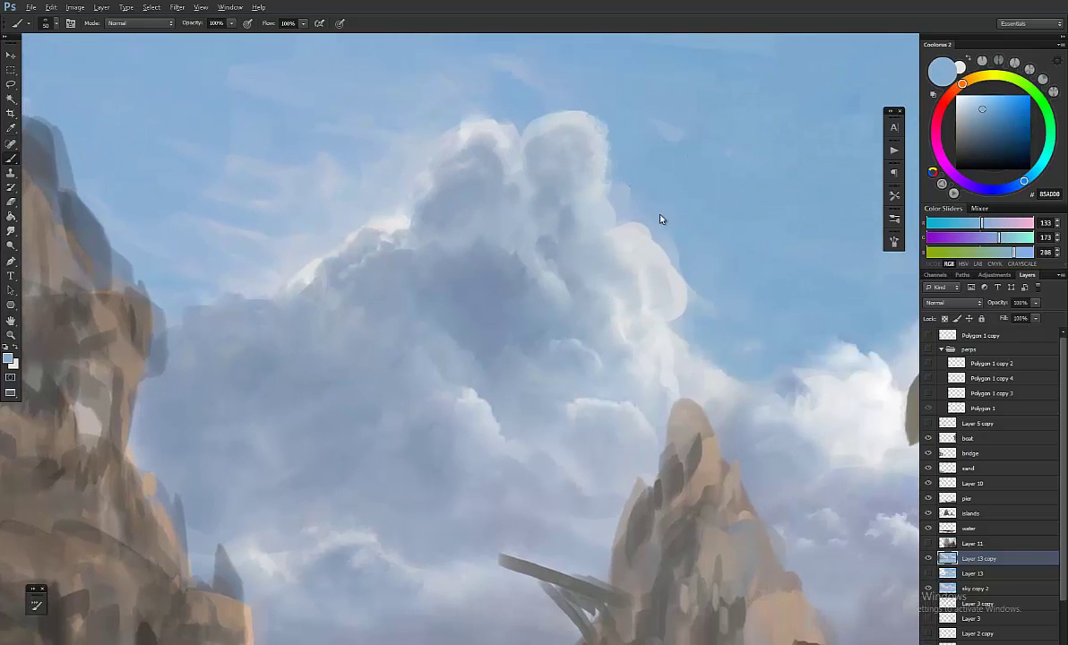
pyautogui.keyDown('alt'); pyautogui.click(661, 221); pyautogui.keyUp('alt')
pyautogui.moveTo(660, 221)
pyautogui.mouseDown()
pyautogui.moveTo(561, 241)
pyautogui.moveTo(569, 248)
pyautogui.mouseUp()
pyautogui.keyDown('alt'); pyautogui.click(494, 221); pyautogui.keyUp('alt')
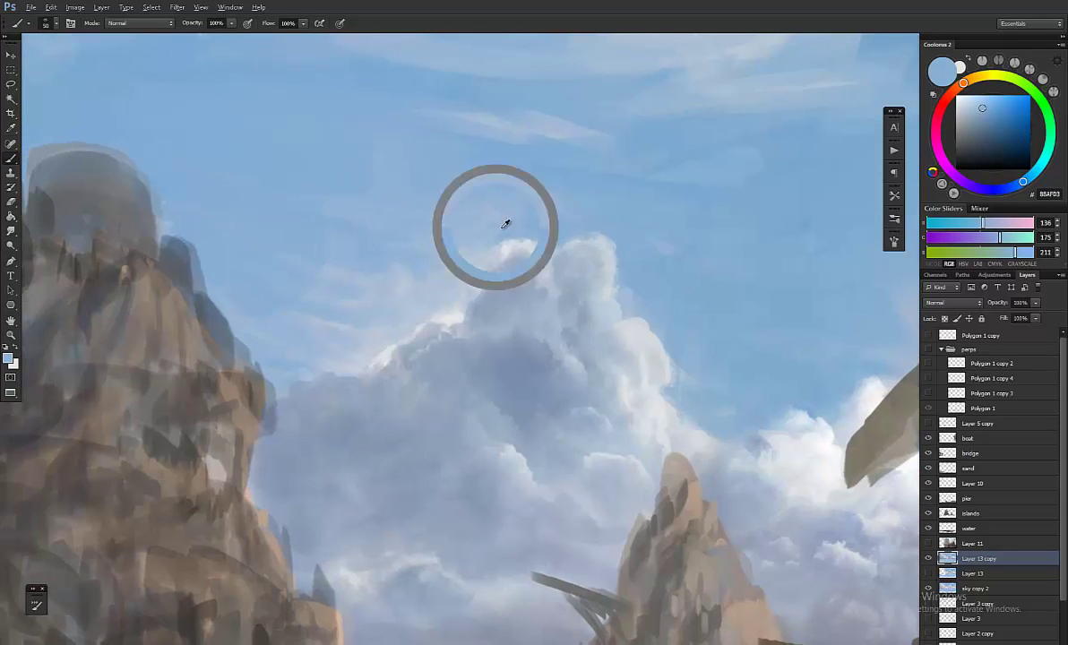
# Step: Mirror the canvas back, review the whole painting, and sample a dark blue-grey from the central cloud's core
pyautogui.press('z')
pyautogui.keyDown('alt'); pyautogui.click(614, 417); pyautogui.keyUp('alt')
pyautogui.hotkey('ctrl', 'shift', 'h')
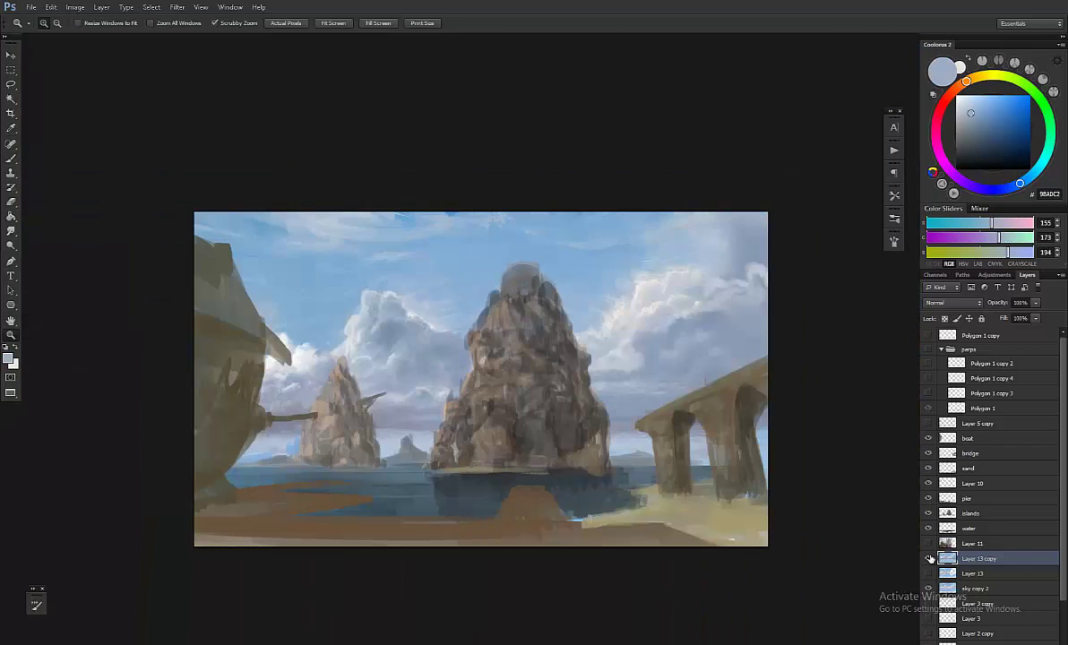
pyautogui.moveTo(421, 375); pyautogui.dragTo(484, 268)
pyautogui.press('b')
pyautogui.keyDown('alt'); pyautogui.click(455, 274); pyautogui.keyUp('alt')
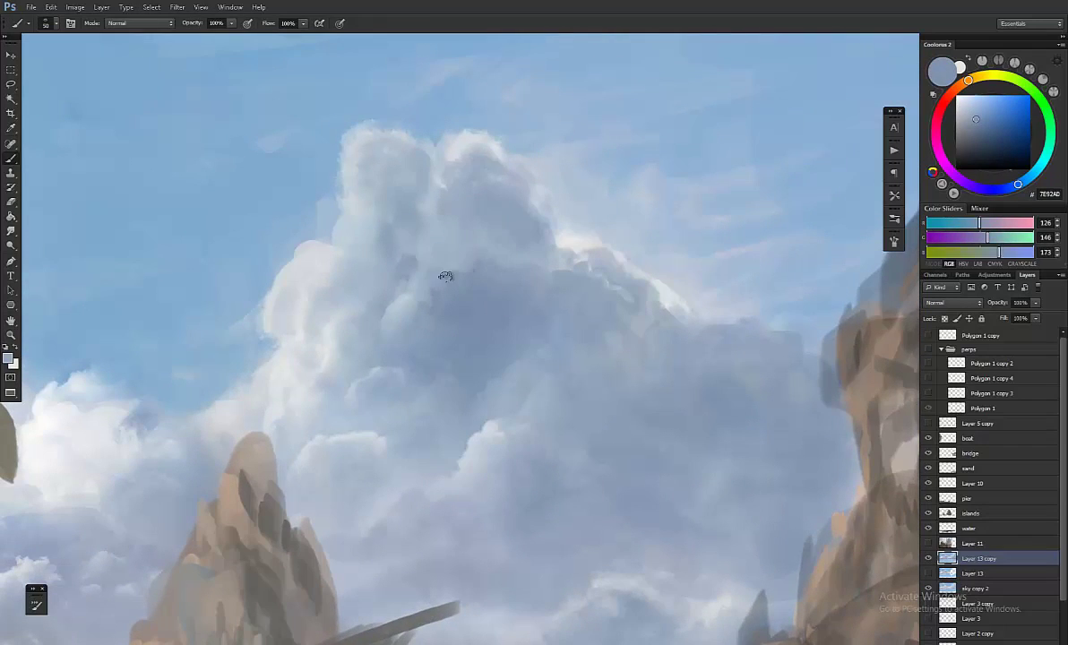
# Step: Retouch the central cloud's folds and the smaller cloud beside the ship with light blue-greys sampled from them, and review the whole painting
pyautogui.scroll(-3, 432, 268)
pyautogui.keyDown('alt'); pyautogui.click(430, 305); pyautogui.keyUp('alt')
pyautogui.scroll(1, 350, 271)
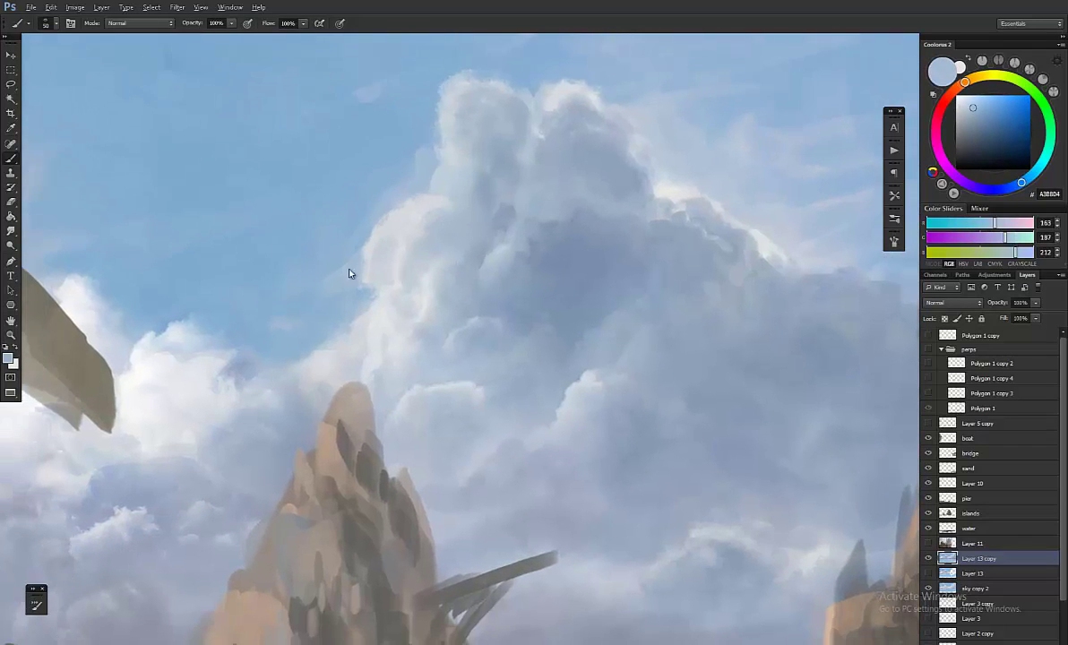
pyautogui.hscroll(-4, 353, 313)
pyautogui.keyDown('alt'); pyautogui.click(357, 301); pyautogui.keyUp('alt')
pyautogui.scroll(-2, 338, 395)
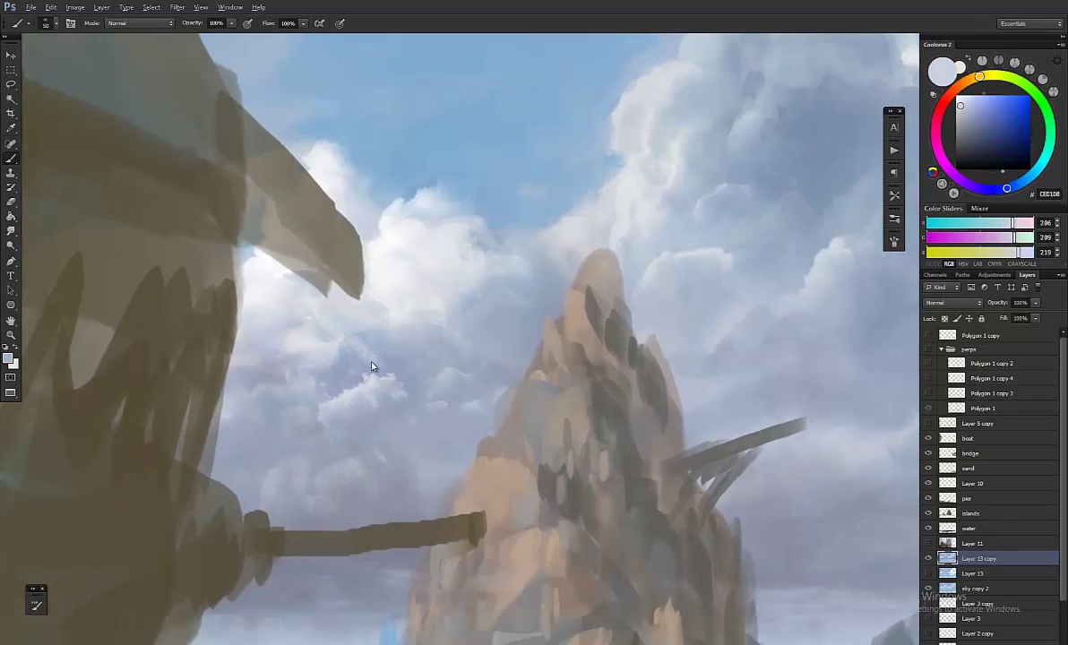
pyautogui.keyDown('alt'); pyautogui.click(353, 326); pyautogui.keyUp('alt')
pyautogui.press('z')
pyautogui.hotkey('ctrl', '-')
pyautogui.hotkey('ctrl', '-')
pyautogui.hotkey('ctrl', '-')
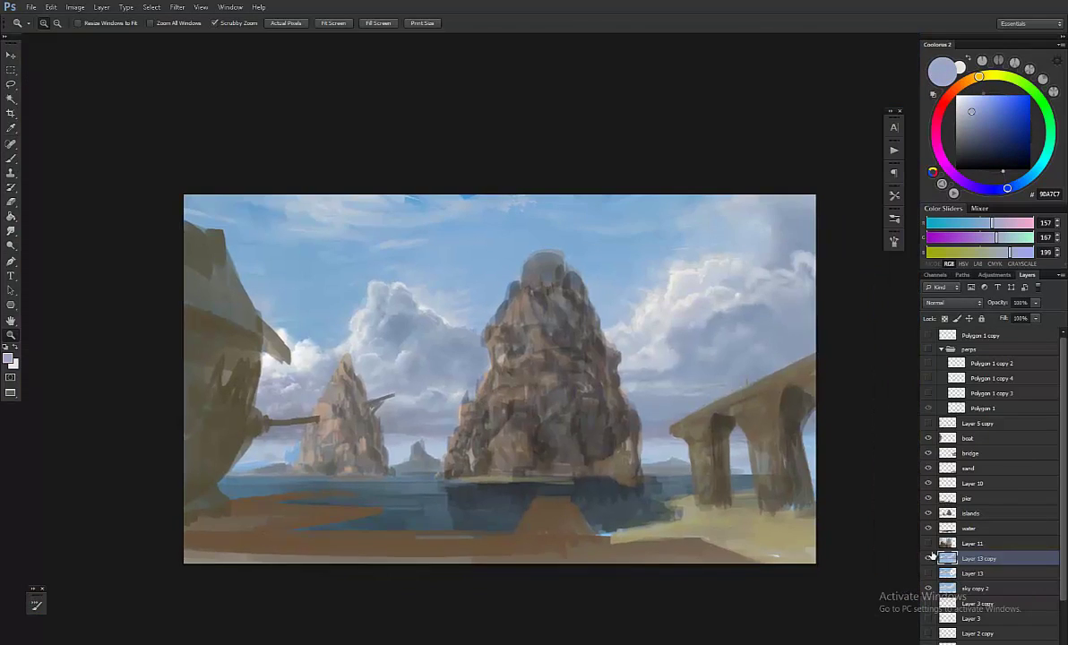
# Step: Try the 200 px textured cloud brush for the central cloud
pyautogui.press('b')
pyautogui.rightClick(419, 333)
pyautogui.press('Escape')
pyautogui.scroll(3, 421, 336)
pyautogui.rightClick(426, 338)
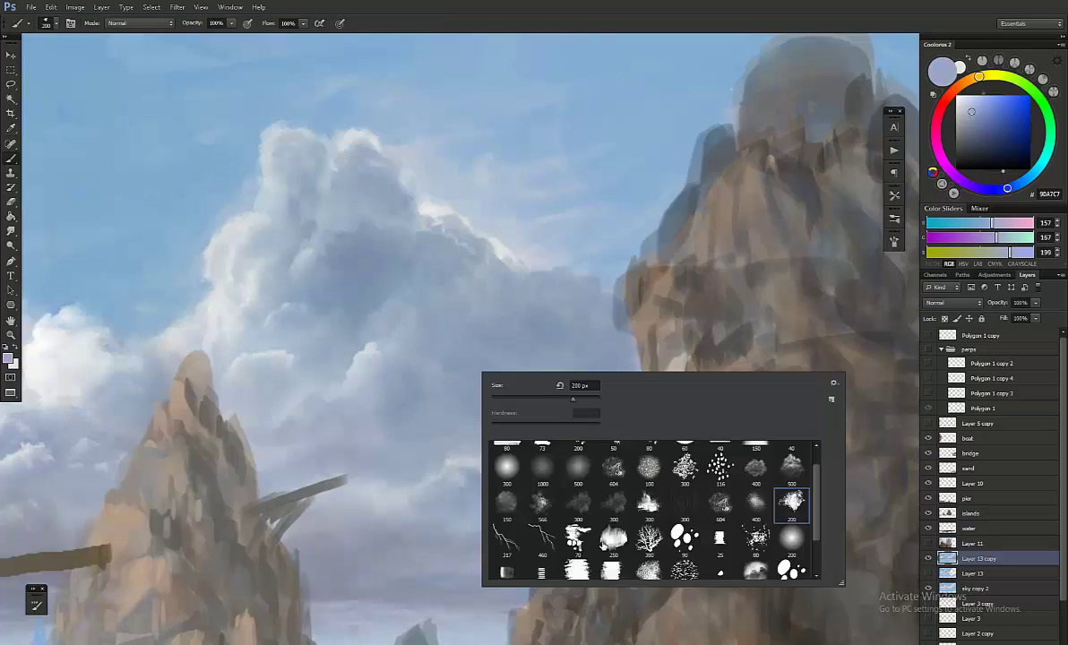
pyautogui.press('Escape')
pyautogui.rightClick(430, 339)
pyautogui.press('Escape')
# Step: Refine the central cloud's sloping edge with blue-grey sampled from its shaded top and a 45 px brush
pyautogui.keyDown('alt'); pyautogui.click(299, 183); pyautogui.keyUp('alt')
pyautogui.rightClick(452, 305)
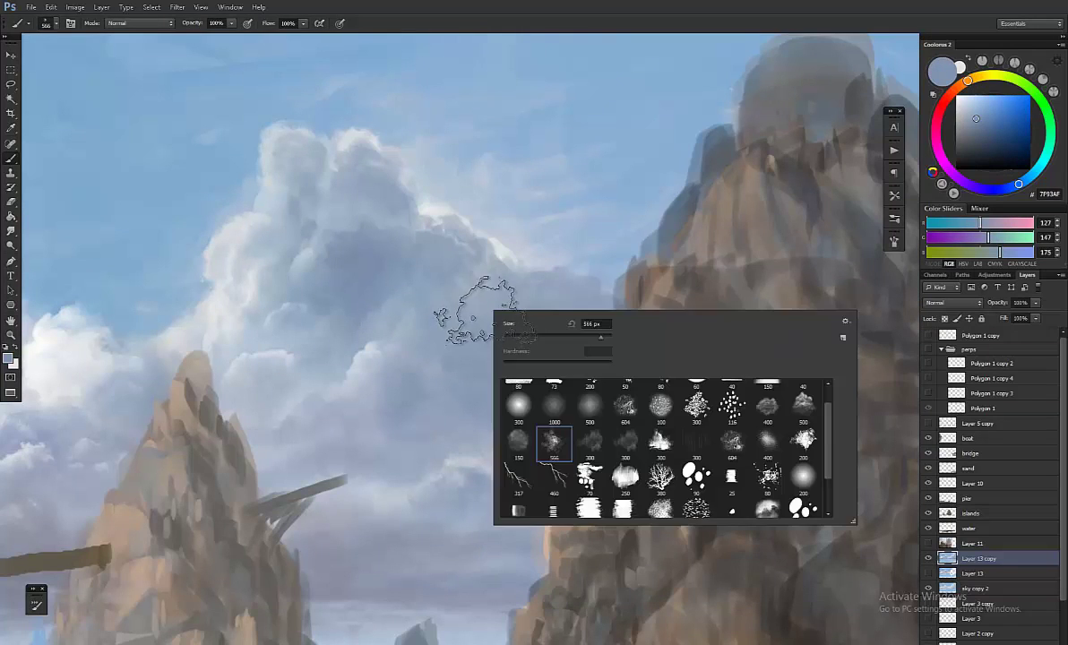
pyautogui.press('Escape')
pyautogui.rightClick(533, 237)
pyautogui.press('Escape')
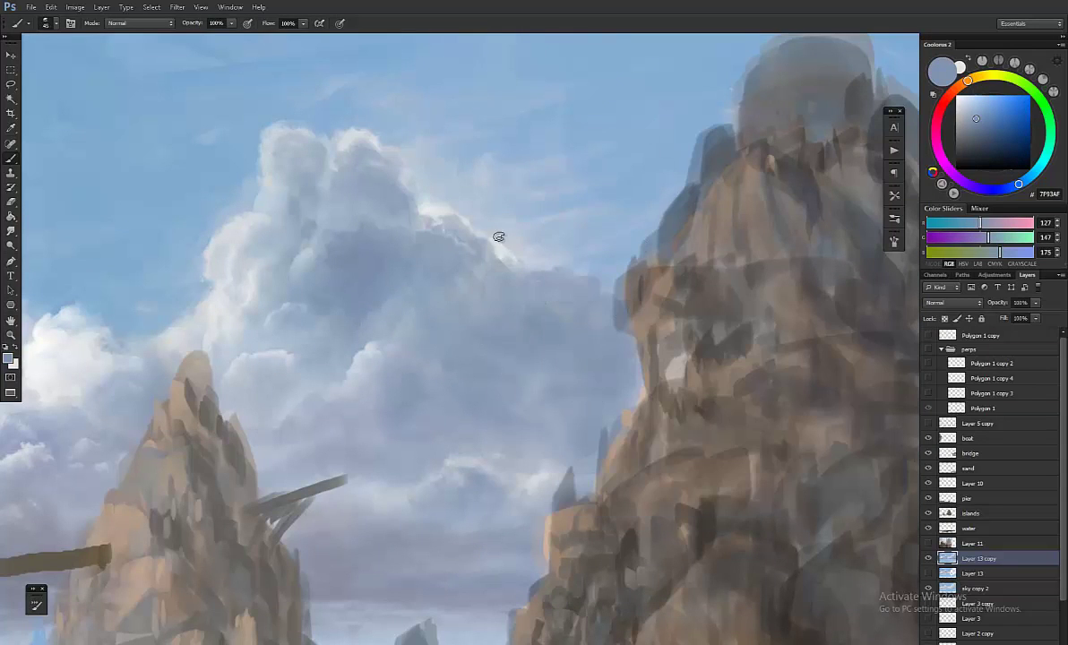
pyautogui.keyDown('alt'); pyautogui.click(499, 260); pyautogui.keyUp('alt')
# Step: Mirror the canvas and touch up the central cloud's sunlit edge with a sampled near-white and a 35 px brush
pyautogui.press('h')
pyautogui.moveTo(499, 260)
pyautogui.mouseDown()
pyautogui.moveTo(389, 264)
pyautogui.moveTo(397, 296)
pyautogui.moveTo(416, 277)
pyautogui.mouseUp()
pyautogui.keyDown('alt'); pyautogui.click(417, 278); pyautogui.keyUp('alt')
pyautogui.hotkey('ctrl', '0')
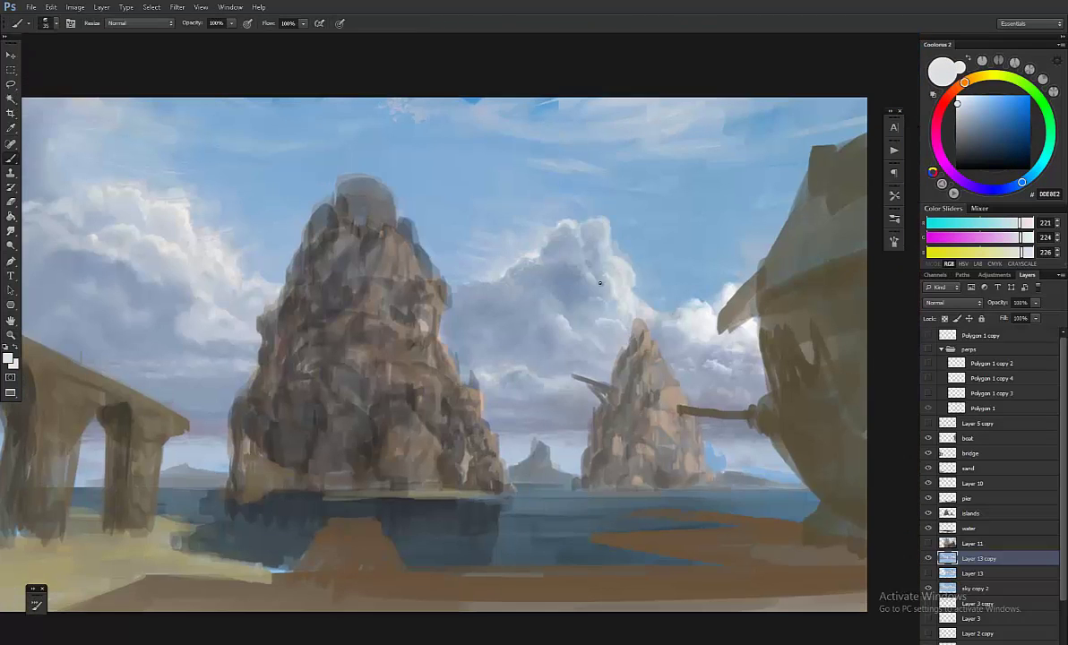
# Step: Check the whole composition at reduced size in both normal and mirrored orientation
pyautogui.hotkey('ctrl', '-')
pyautogui.hotkey('ctrl', 'shift', 'h')
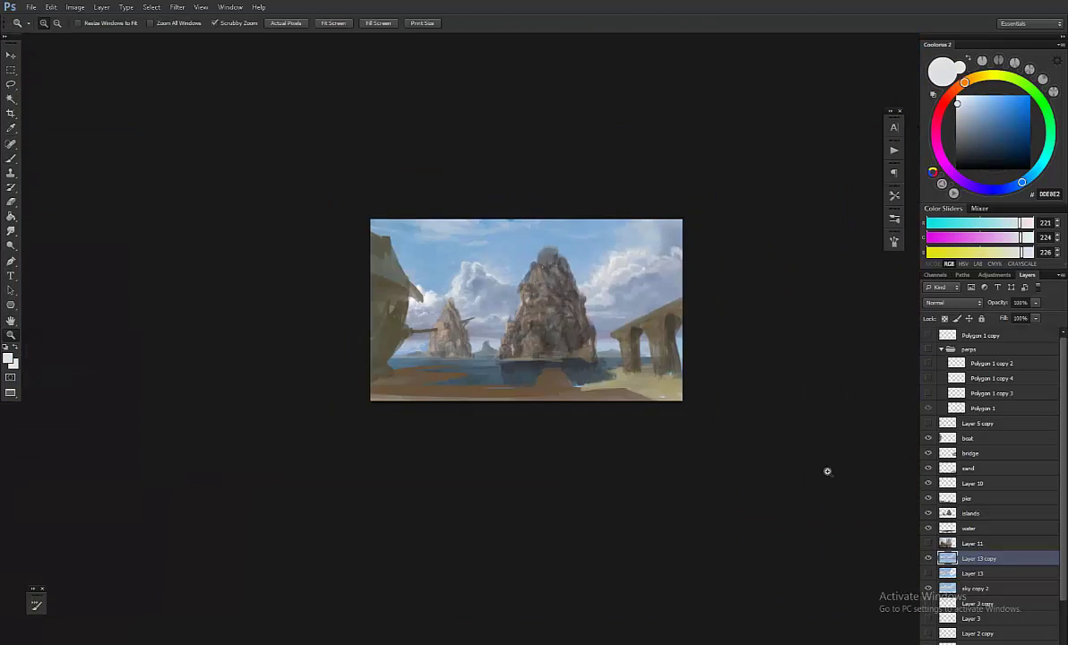
pyautogui.hotkey('ctrl', 'shift', 'h')
pyautogui.hotkey('ctrl', 'shift', 'h')
pyautogui.hotkey('ctrl', '+')
pyautogui.scroll(5, 555, 372)
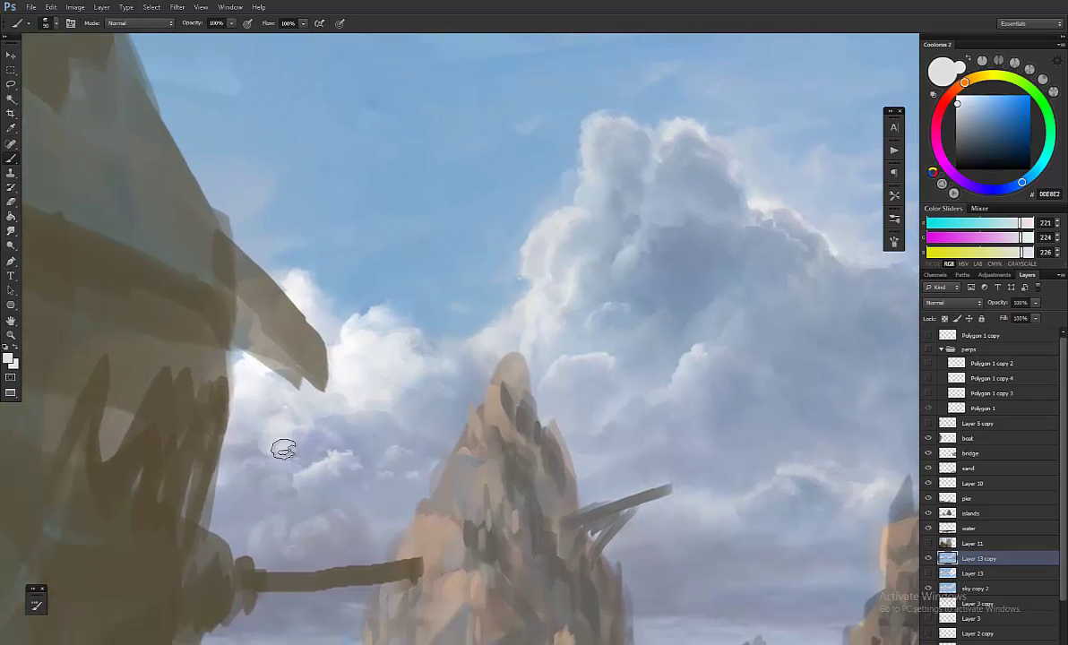
# Step: Model the smaller cloud between the ship and the pointed rock with sampled lilac-greys and a 90 px brush
pyautogui.keyDown('alt'); pyautogui.click(238, 452); pyautogui.keyUp('alt')
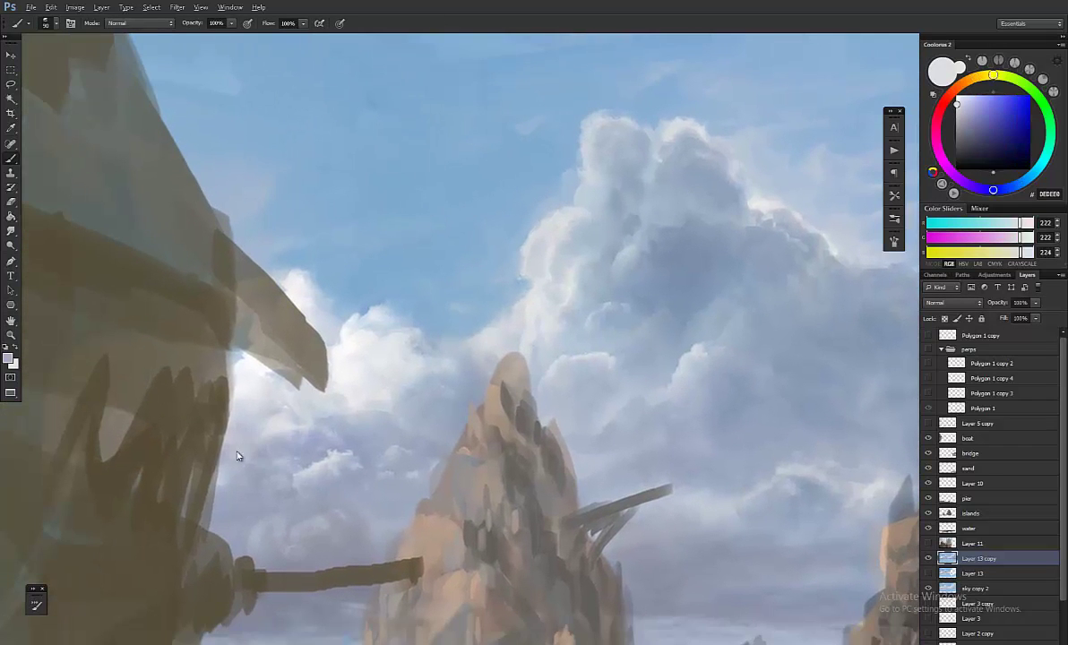
pyautogui.keyDown('alt'); pyautogui.click(321, 391); pyautogui.keyUp('alt')
pyautogui.scroll(-2, 448, 412)
pyautogui.keyDown('alt'); pyautogui.click(489, 400); pyautogui.keyUp('alt')
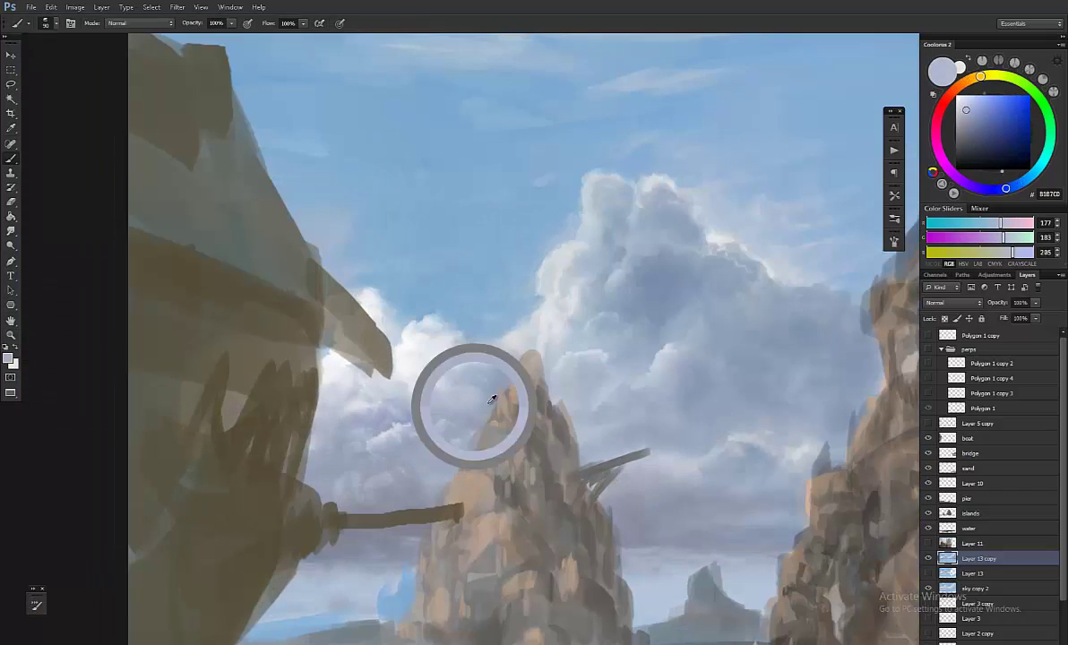
pyautogui.scroll(-5, 427, 287)
pyautogui.scroll(5, 411, 405)
# Step: Even out the low cloud bank between the two rocks with sampled blue-greys and a 60 px brush
pyautogui.keyDown('alt'); pyautogui.click(393, 350); pyautogui.keyUp('alt')
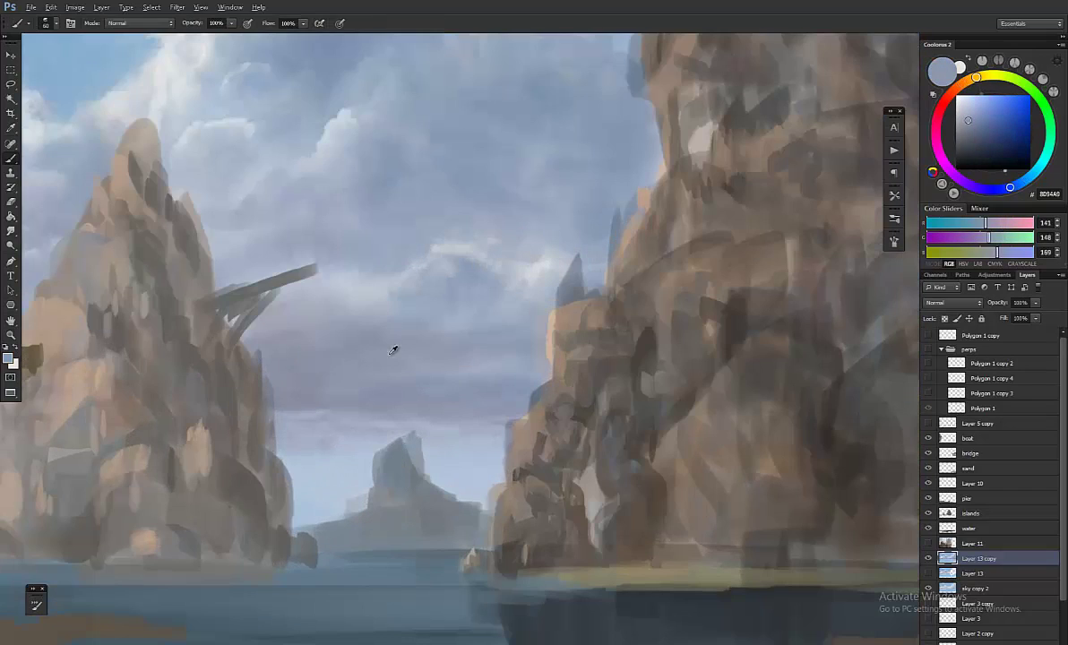
pyautogui.scroll(-3, 340, 436)
pyautogui.moveTo(327, 382)
pyautogui.mouseDown()
pyautogui.moveTo(381, 362)
pyautogui.moveTo(327, 369)
pyautogui.mouseUp()
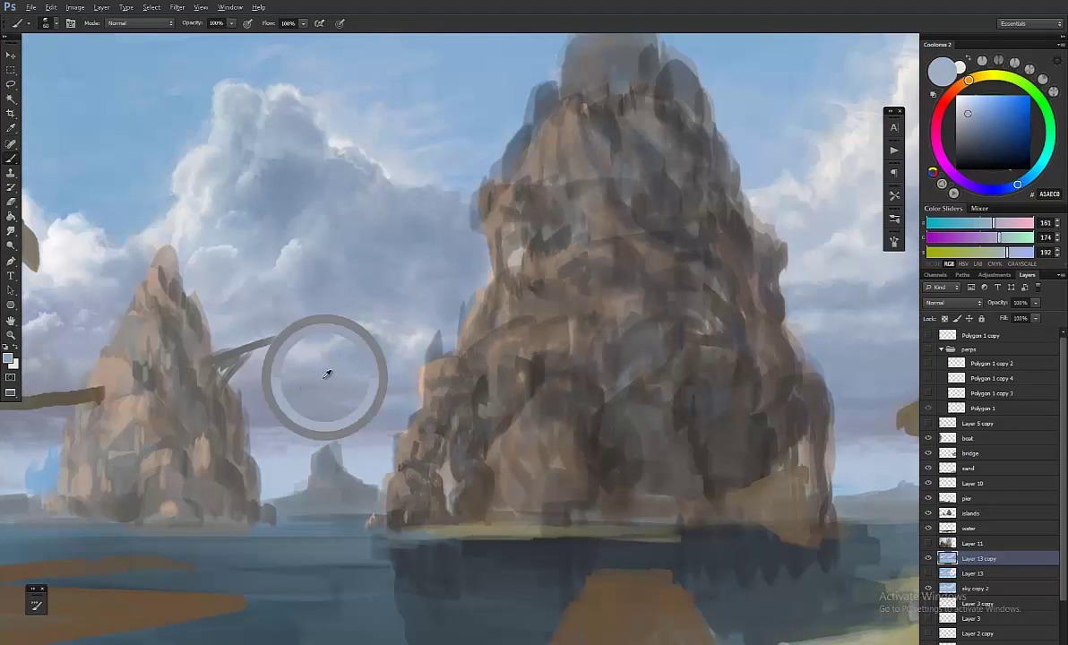
pyautogui.scroll(3, 327, 369)
pyautogui.scroll(2, 254, 288)
# Step: Mirror the canvas and rework the central cloud's shaded side beside the large rock with sampled blue-greys
pyautogui.keyDown('alt'); pyautogui.click(254, 289); pyautogui.keyUp('alt')
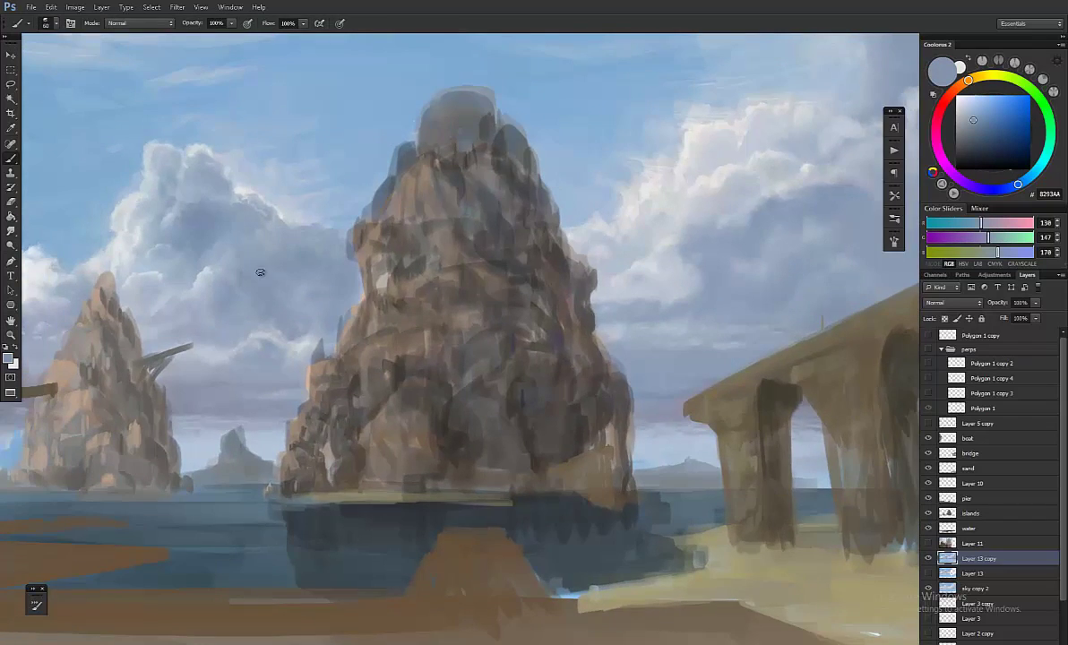
pyautogui.scroll(-3, 260, 272)
pyautogui.scroll(3, 515, 375)
pyautogui.keyDown('alt'); pyautogui.click(391, 272); pyautogui.keyUp('alt')
pyautogui.keyDown('alt'); pyautogui.click(342, 260); pyautogui.keyUp('alt')
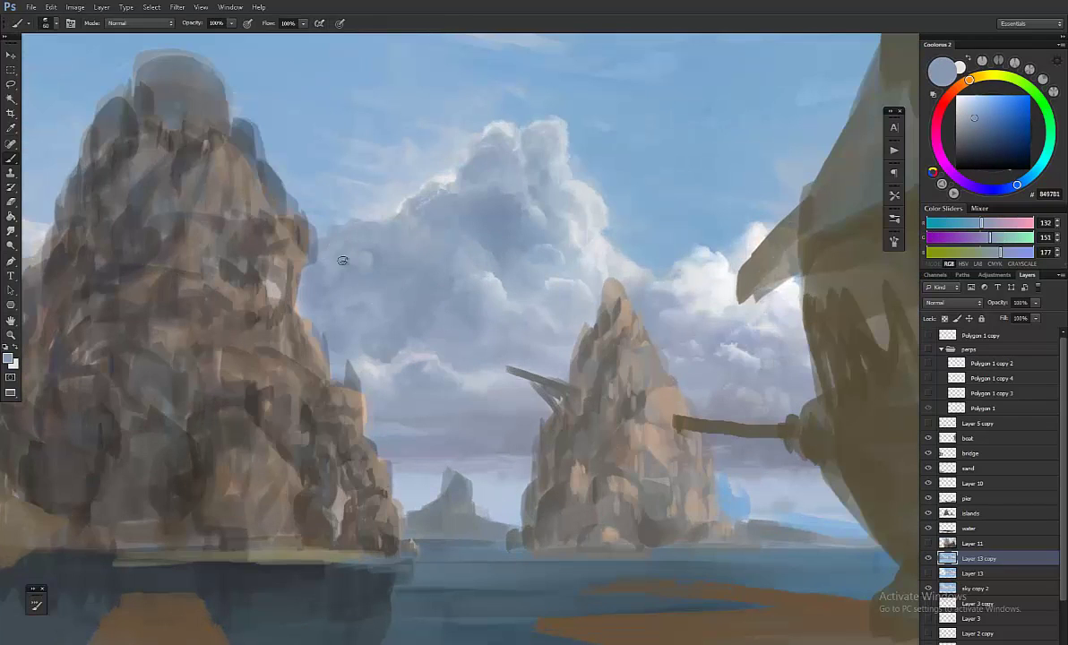
# Step: Paint subtle billows into the shaded cloud beside the large rock with alternating sampled blue-greys and a 35 px brush
pyautogui.keyDown('alt'); pyautogui.click(333, 240); pyautogui.keyUp('alt')
pyautogui.keyDown('alt'); pyautogui.click(369, 240); pyautogui.keyUp('alt')
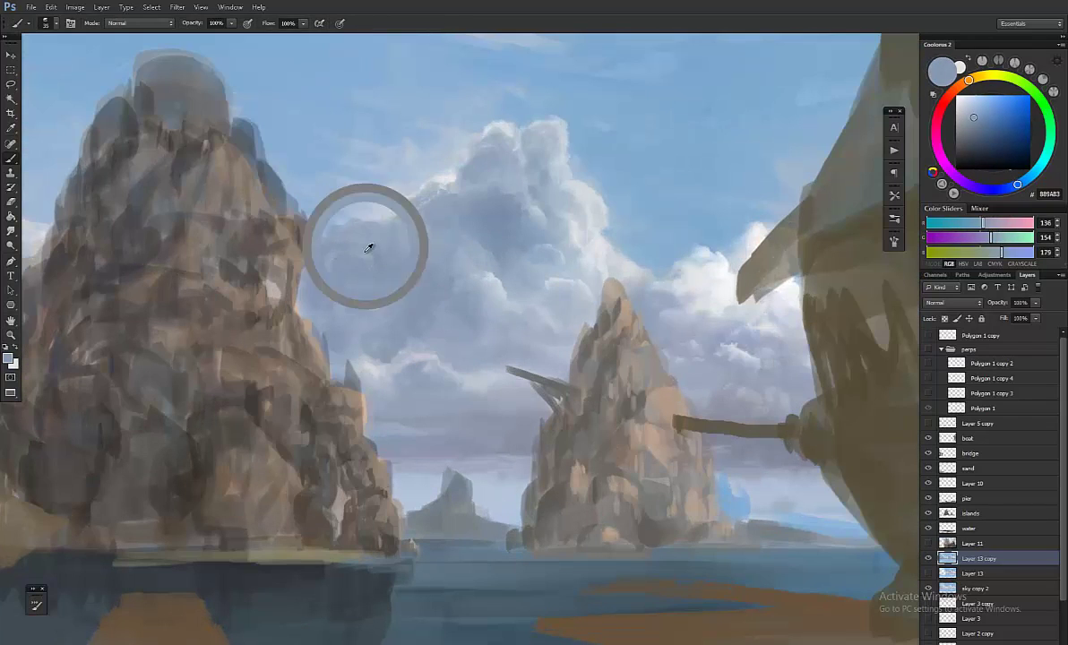
pyautogui.keyDown('alt'); pyautogui.click(345, 249); pyautogui.keyUp('alt')
pyautogui.keyDown('alt'); pyautogui.click(372, 244); pyautogui.keyUp('alt')
pyautogui.keyDown('alt'); pyautogui.click(352, 250); pyautogui.keyUp('alt')
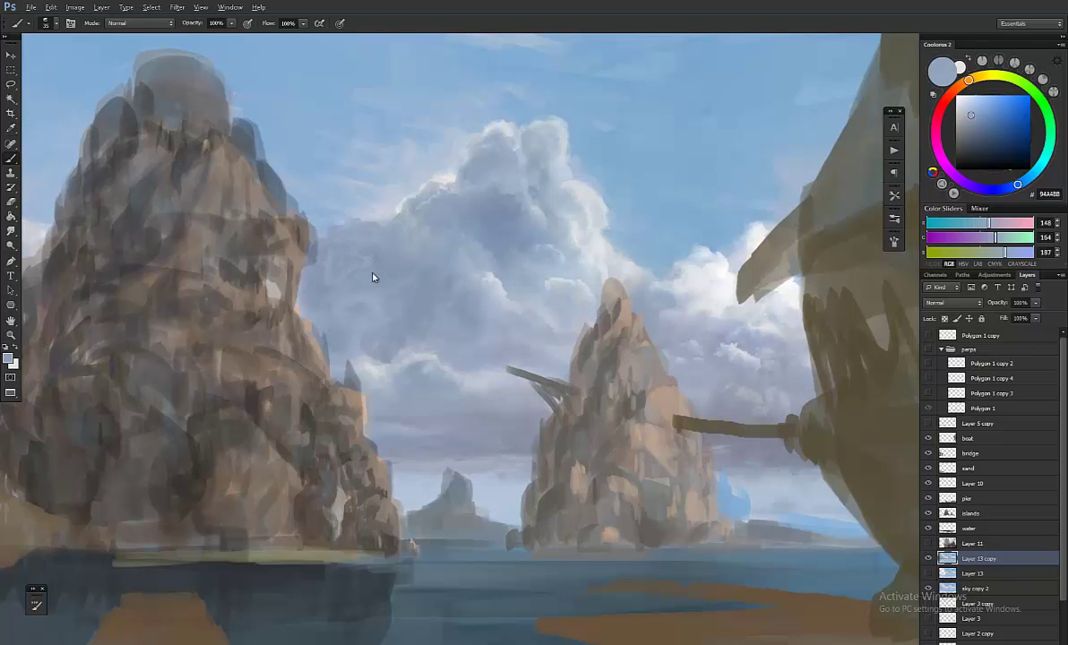
pyautogui.keyDown('alt'); pyautogui.click(370, 251); pyautogui.keyUp('alt')
# Step: Outline the central cloud's shaded core with the Lasso and deepen its shadow in darker blue-grey with a large soft brush
pyautogui.scroll(-2, 589, 313)
pyautogui.keyDown('alt'); pyautogui.click(549, 245); pyautogui.keyUp('alt')
pyautogui.scroll(-1, 509, 259)
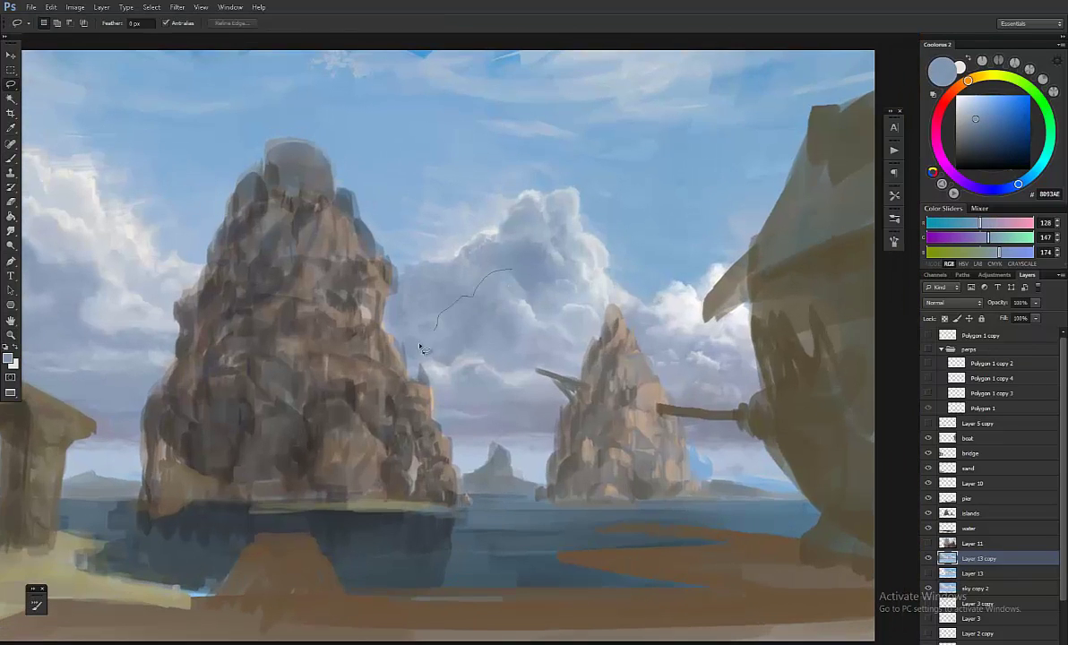
pyautogui.keyDown('alt'); pyautogui.click(495, 298); pyautogui.keyUp('alt')
pyautogui.scroll(1, 495, 298)
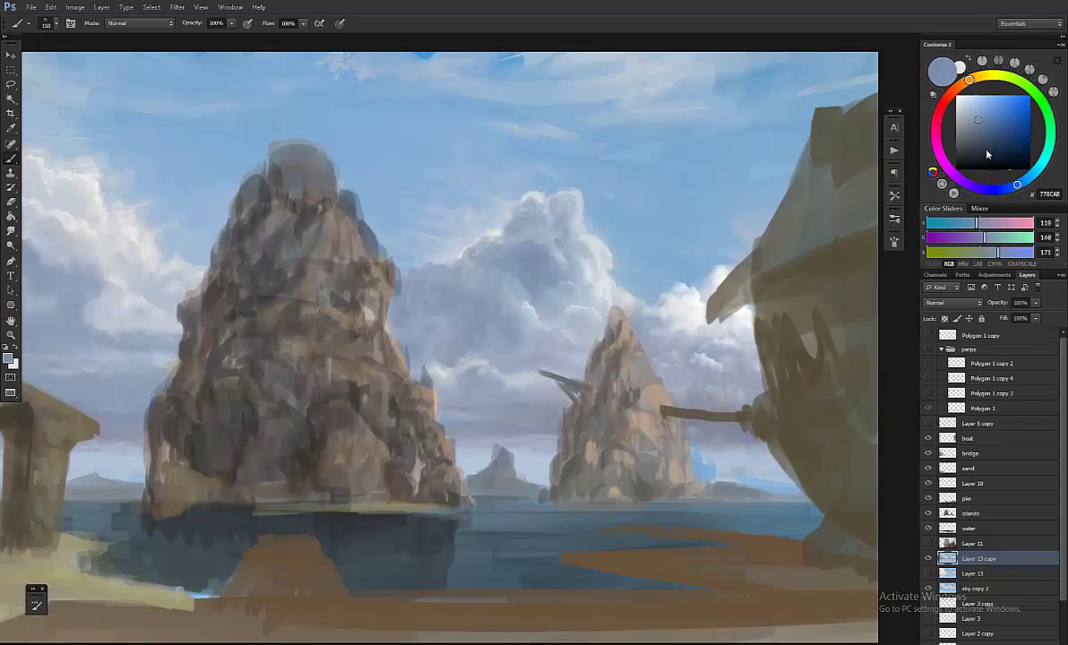
pyautogui.keyDown('alt'); pyautogui.click(524, 275); pyautogui.keyUp('alt')
pyautogui.scroll(-3, 484, 349)
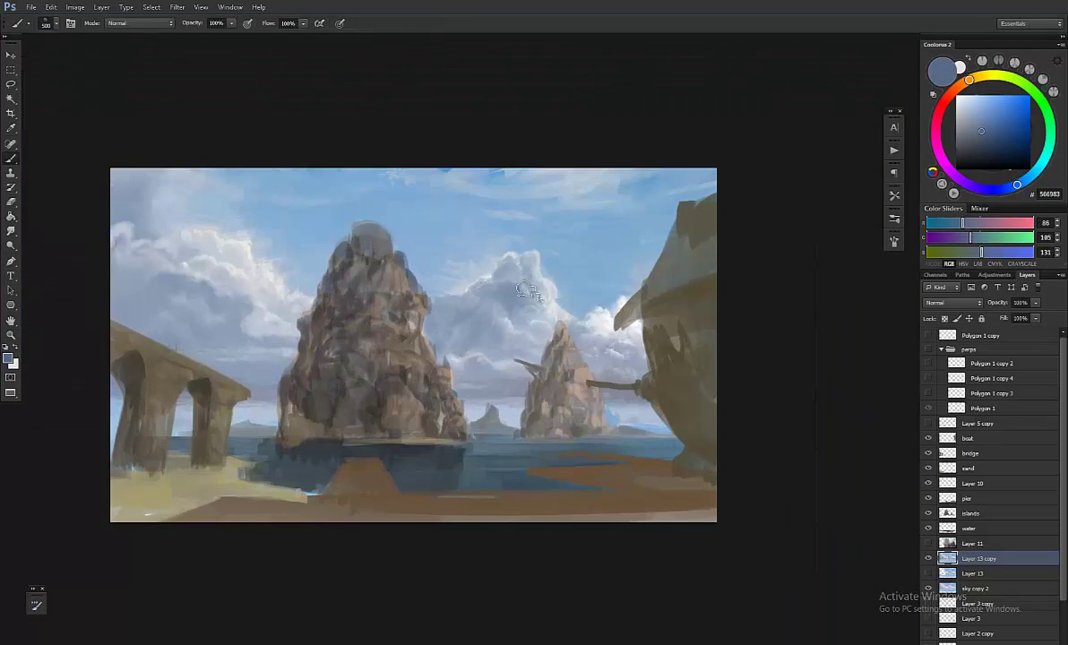
# Step: Blend the central cloud's shadow with a 40 px Smudge brush at 20% strength and mirror the canvas
pyautogui.scroll(5, 500, 362)
pyautogui.keyDown('alt'); pyautogui.click(549, 304); pyautogui.keyUp('alt')
pyautogui.press('z')
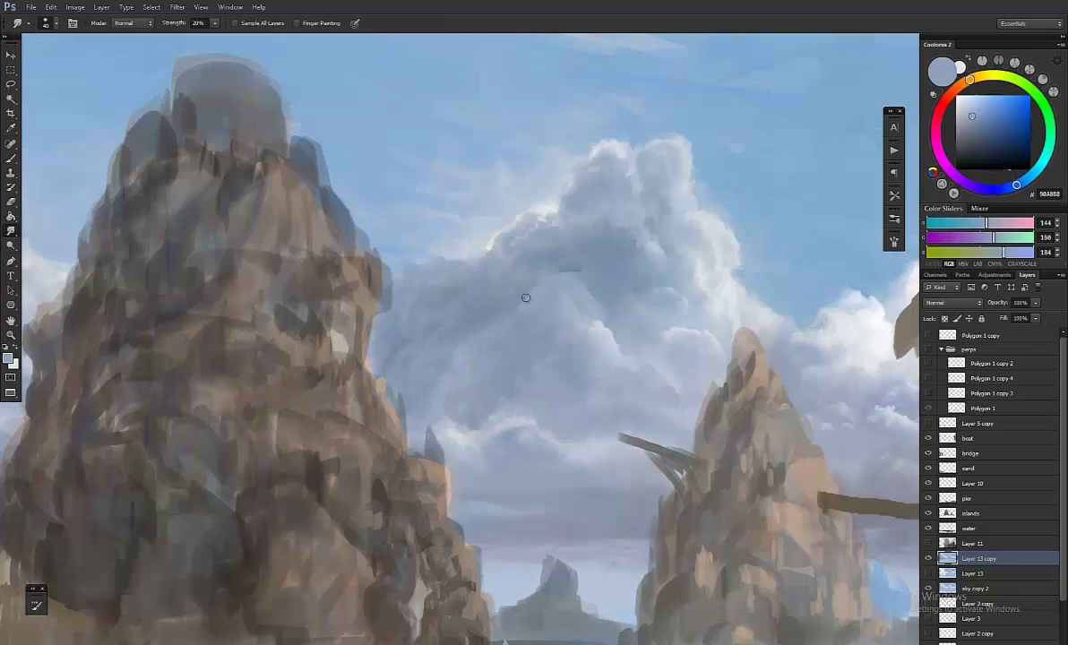
pyautogui.scroll(-4, 488, 287)
pyautogui.press('h')
pyautogui.scroll(5, 484, 292)
# Step: Vary the shaded cloud near the large rock with sampled blue-grey and a 125 px brush, and mirror the canvas back
pyautogui.press('b')
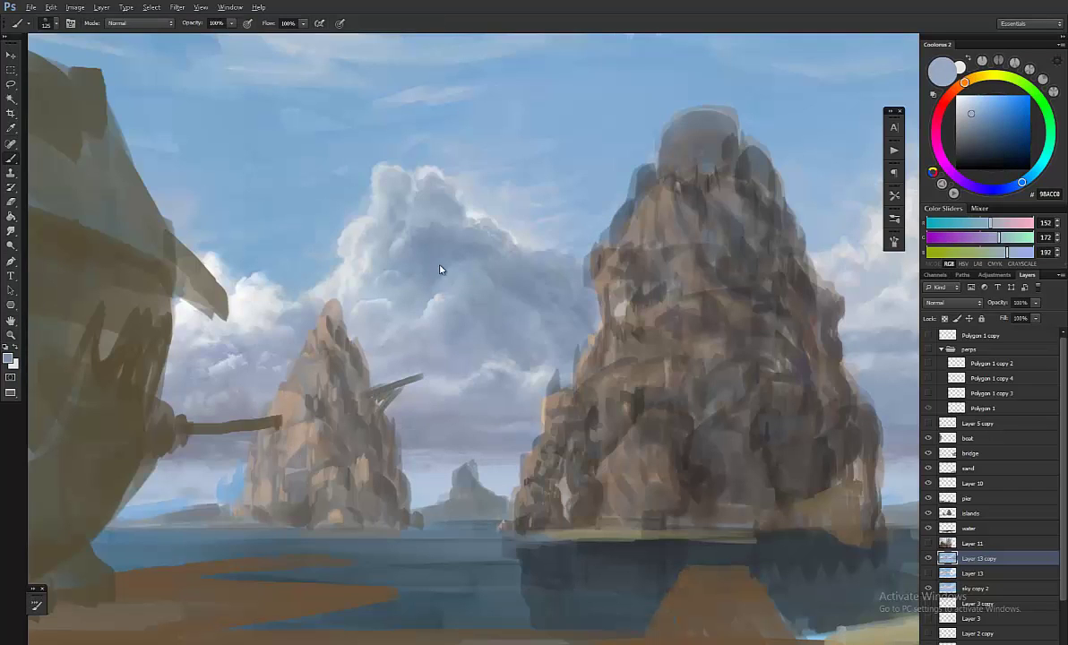
pyautogui.keyDown('alt'); pyautogui.click(561, 349); pyautogui.keyUp('alt')
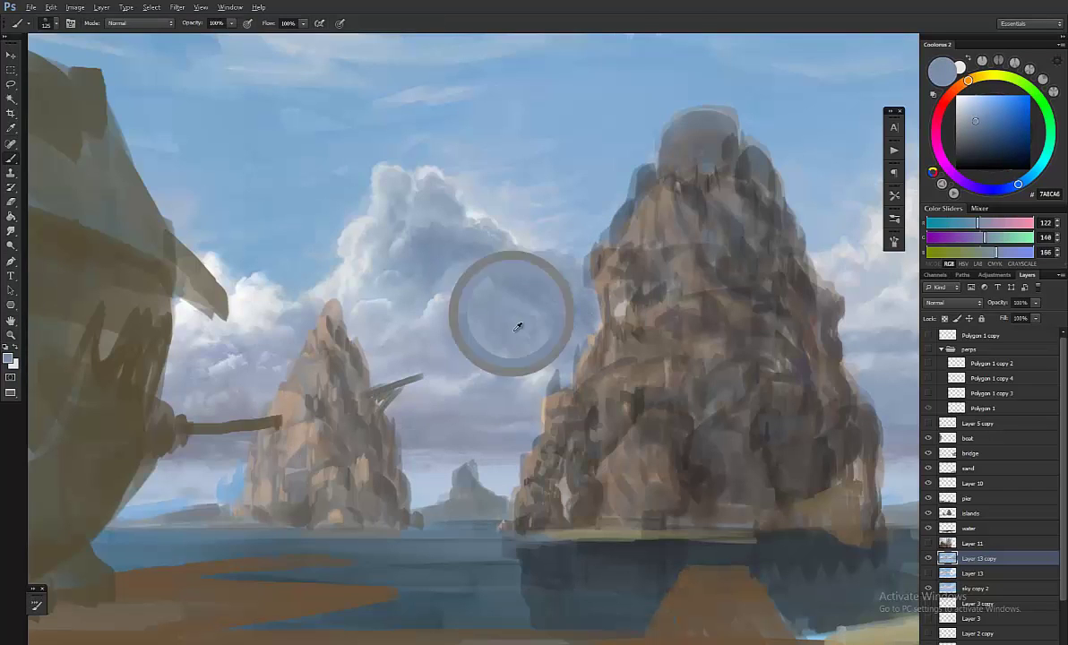
pyautogui.press('z')
pyautogui.scroll(-3, 537, 278)
pyautogui.press('h')
pyautogui.scroll(4, 681, 314)
pyautogui.scroll(2, 690, 315)
# Step: Lighten the middle of the central cloud's shaded body with sampled pale blue-greys
pyautogui.press('b')
pyautogui.keyDown('alt'); pyautogui.click(626, 326); pyautogui.keyUp('alt')
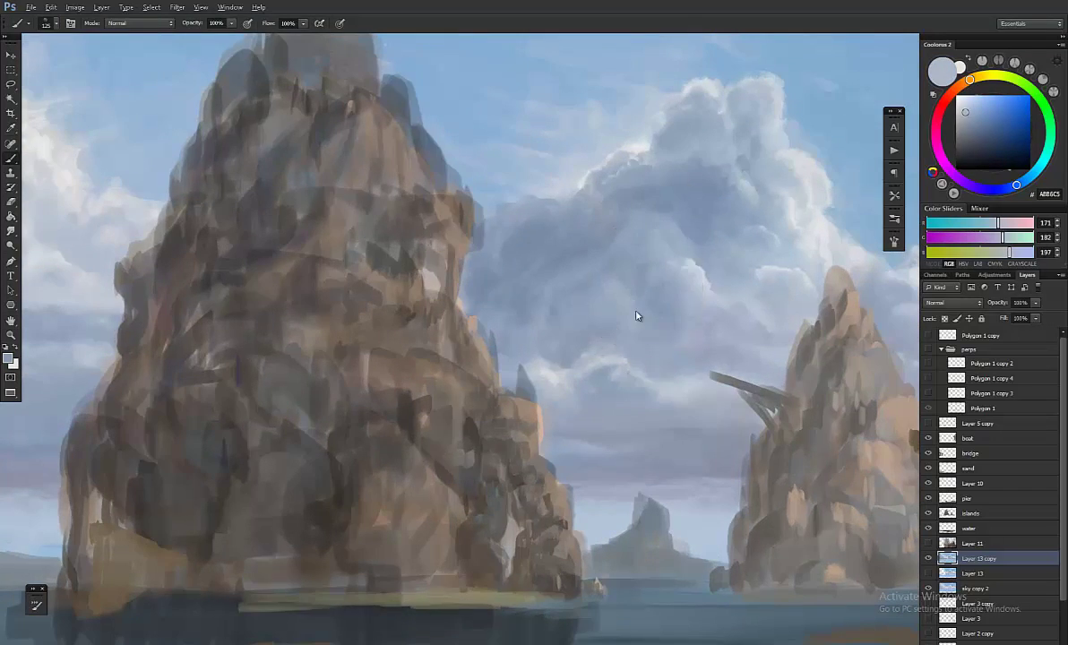
pyautogui.keyDown('alt'); pyautogui.click(631, 291); pyautogui.keyUp('alt')
pyautogui.press('z')
pyautogui.scroll(-4, 631, 296)
pyautogui.scroll(3, 614, 343)
pyautogui.press('b')
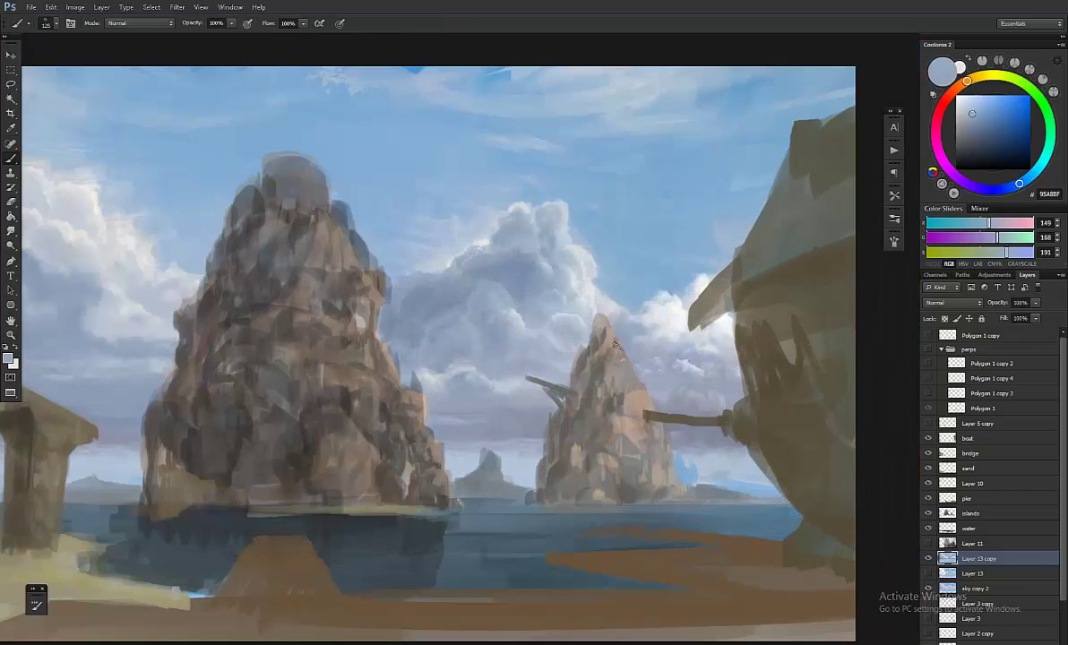
# Step: Retouch the central cloud's lower folds with sampled blue-grey, and sample sky blue above it for smoothing with the Smudge tool
pyautogui.keyDown('alt'); pyautogui.click(559, 360); pyautogui.keyUp('alt')
pyautogui.press('z')
pyautogui.scroll(-4, 560, 391)
pyautogui.scroll(4, 667, 437)
pyautogui.press('b')
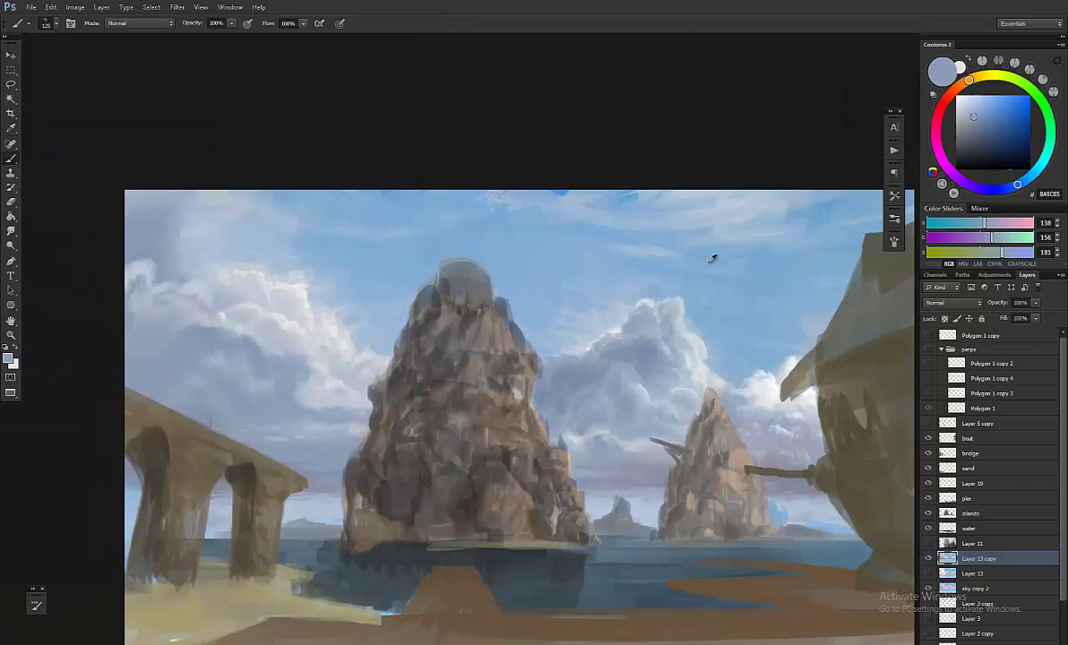
pyautogui.keyDown('alt'); pyautogui.click(710, 245); pyautogui.keyUp('alt')
pyautogui.press('r')
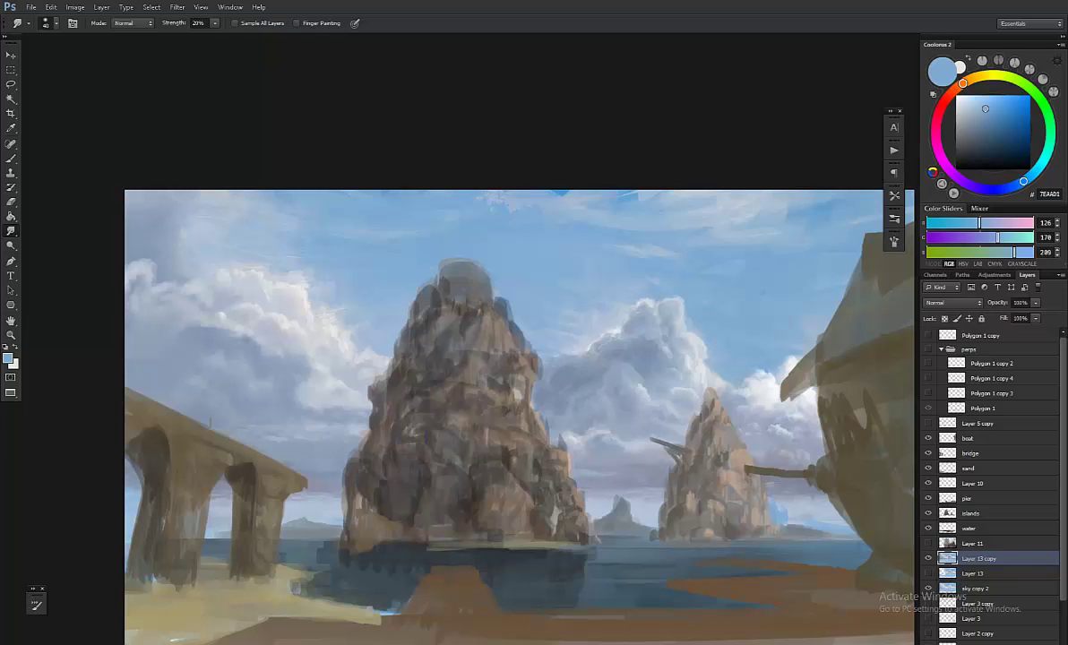
# Step: Make the islands layer active and show the line sketch of Layer 5 copy over the painting
pyautogui.keyDown('ctrl'); pyautogui.click(481, 381); pyautogui.keyUp('ctrl')
pyautogui.scroll(-3, 520, 390)
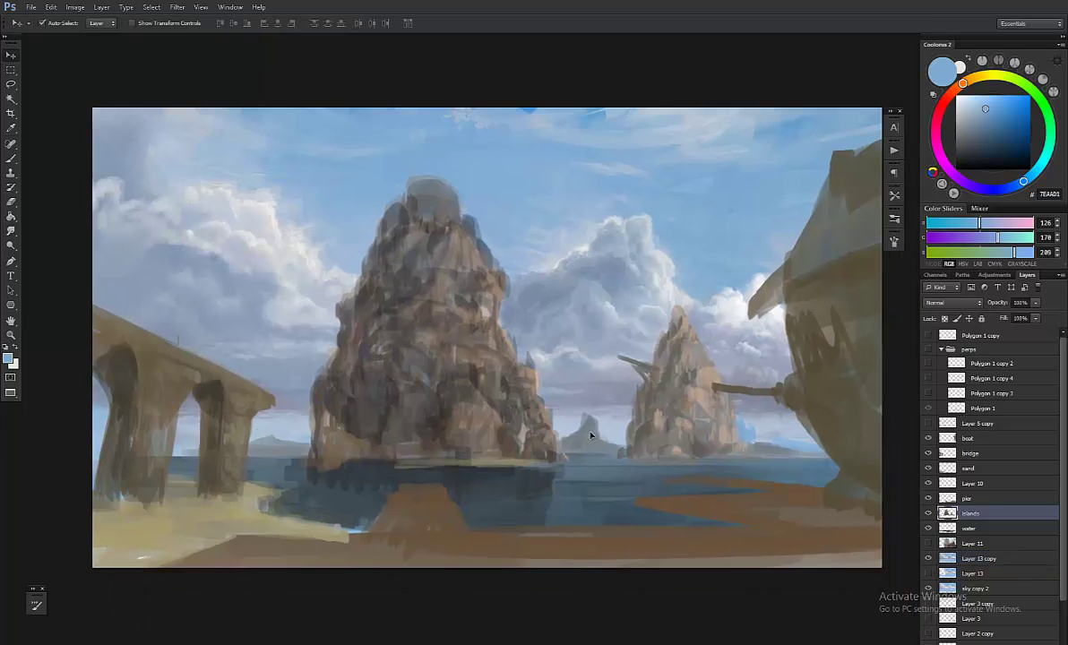
pyautogui.press('z')
pyautogui.scroll(-3, 584, 439)
pyautogui.scroll(4, 593, 436)
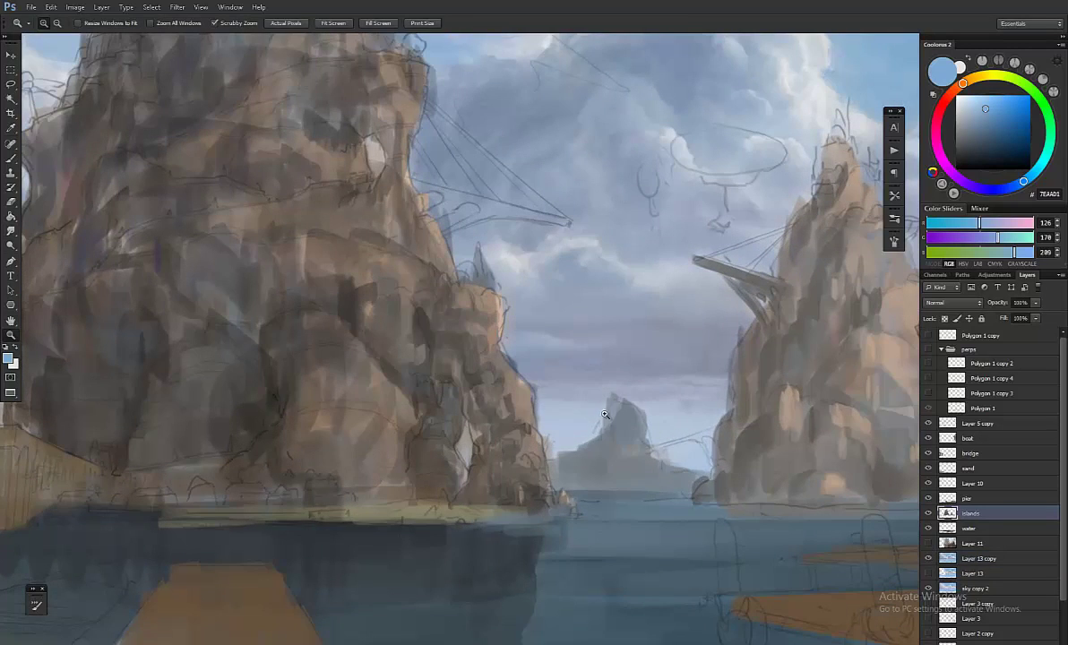
# Step: Repaint the small distant rock between the two islands in a pale sampled grey with a hard round brush
pyautogui.press('b')
pyautogui.rightClick(641, 430)
pyautogui.scroll(-2, 829, 529)
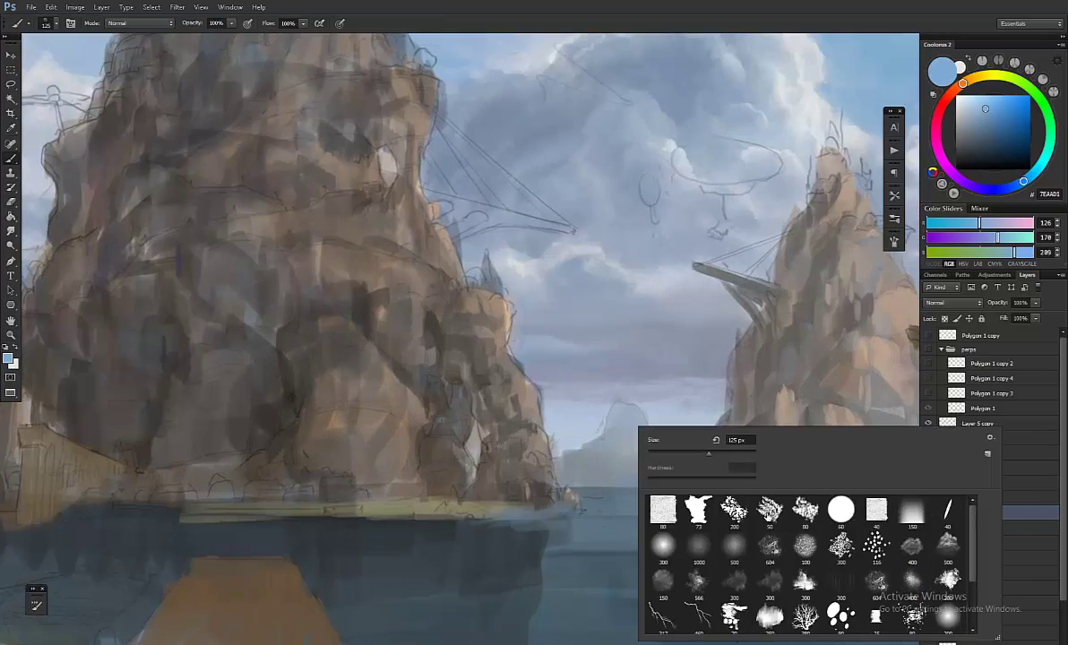
pyautogui.doubleClick(829, 530)
pyautogui.scroll(-2, 573, 340)
pyautogui.keyDown('alt'); pyautogui.click(573, 341); pyautogui.keyUp('alt')
pyautogui.moveTo(502, 376)
pyautogui.mouseDown()
pyautogui.moveTo(546, 314)
pyautogui.moveTo(583, 367)
pyautogui.moveTo(649, 399)
pyautogui.mouseUp()
pyautogui.scroll(-3, 629, 413)
pyautogui.keyDown('alt'); pyautogui.click(629, 412); pyautogui.keyUp('alt')
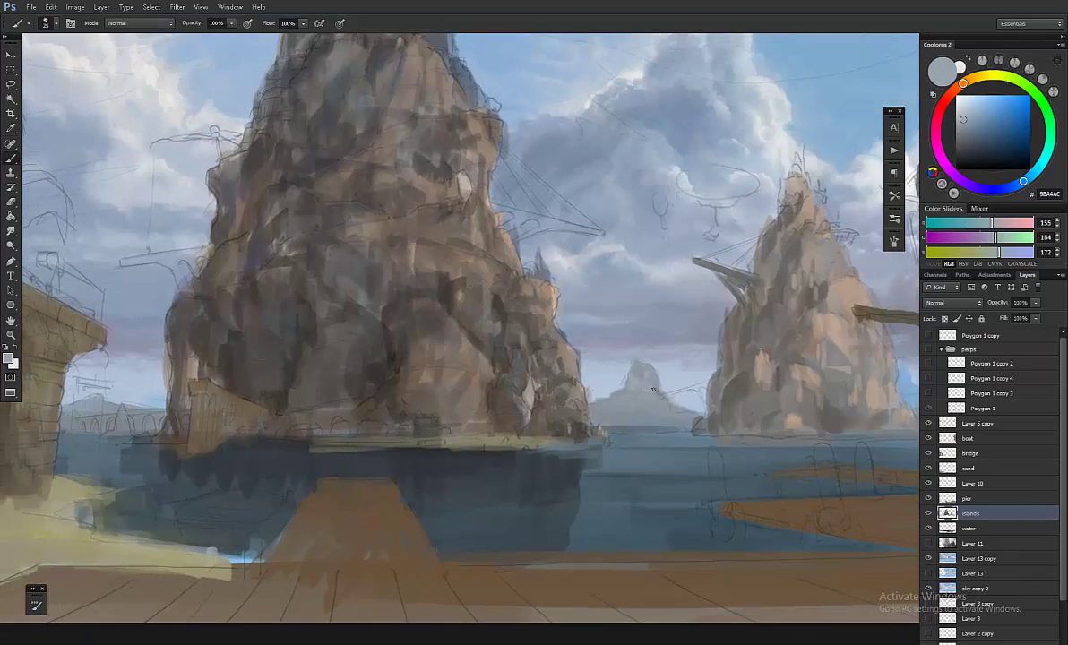
# Step: Soften the distant rock and low coastline with a 70 px eraser at 20% flow
pyautogui.press('e')
pyautogui.hscroll(3, 618, 376)
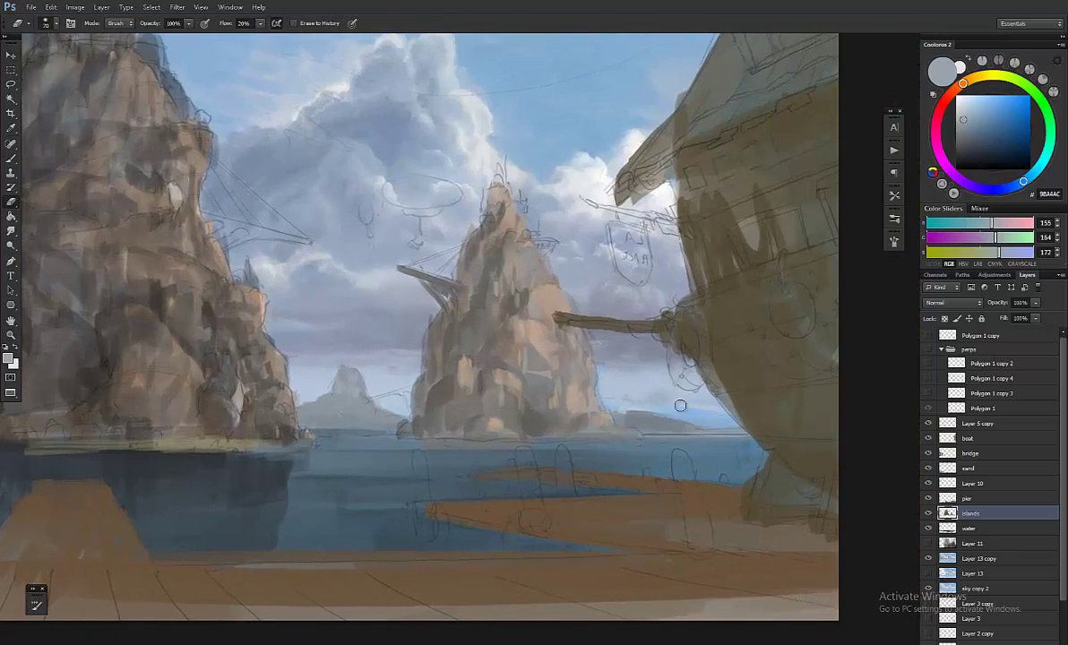
pyautogui.press('z')
pyautogui.scroll(-3, 656, 393)
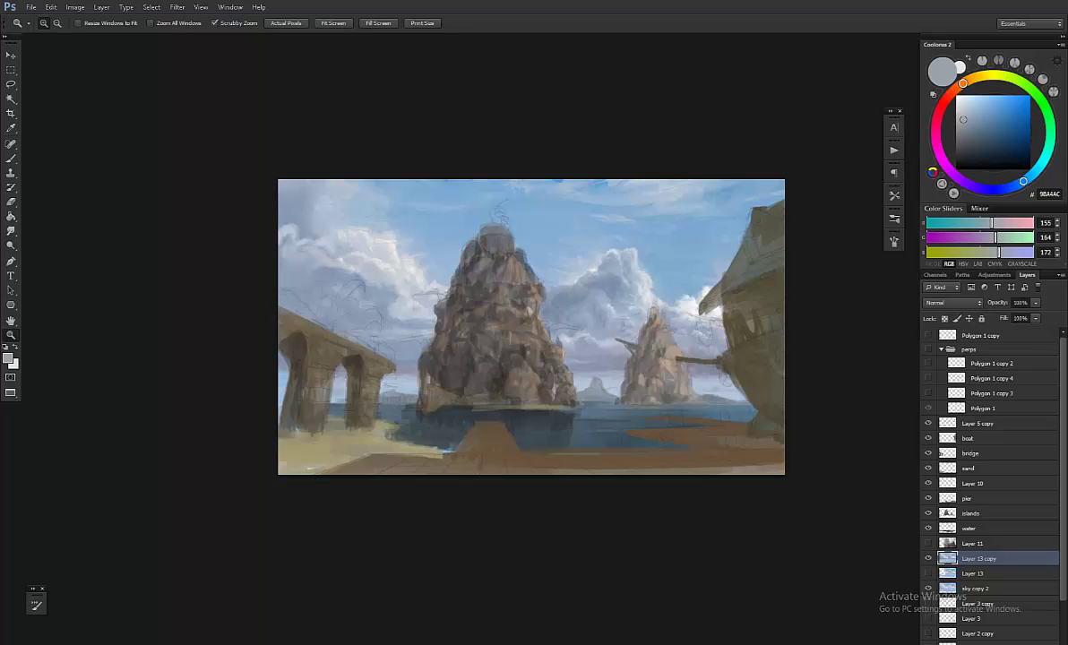
# Step: Paste the sunset image above the sky layer, enlarge it to about 738% to cover the canvas, and set its opacity to 47%
pyautogui.hotkey('ctrl', 'v')
pyautogui.hotkey('ctrl', 't')
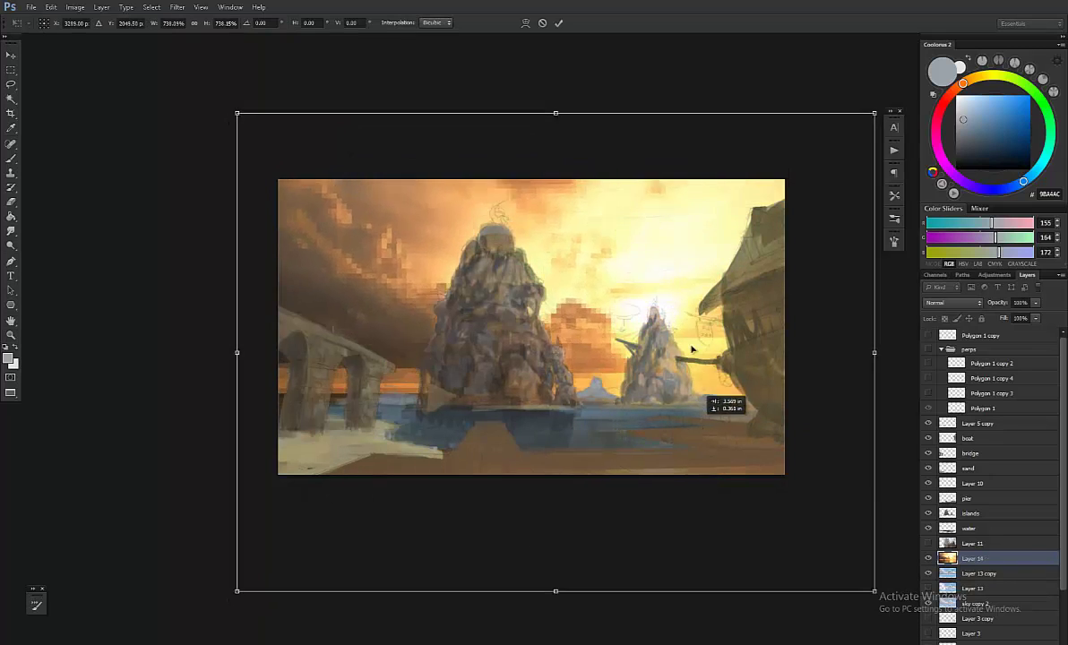
pyautogui.press('Return')
pyautogui.moveTo(992, 302); pyautogui.dragTo(950, 303)
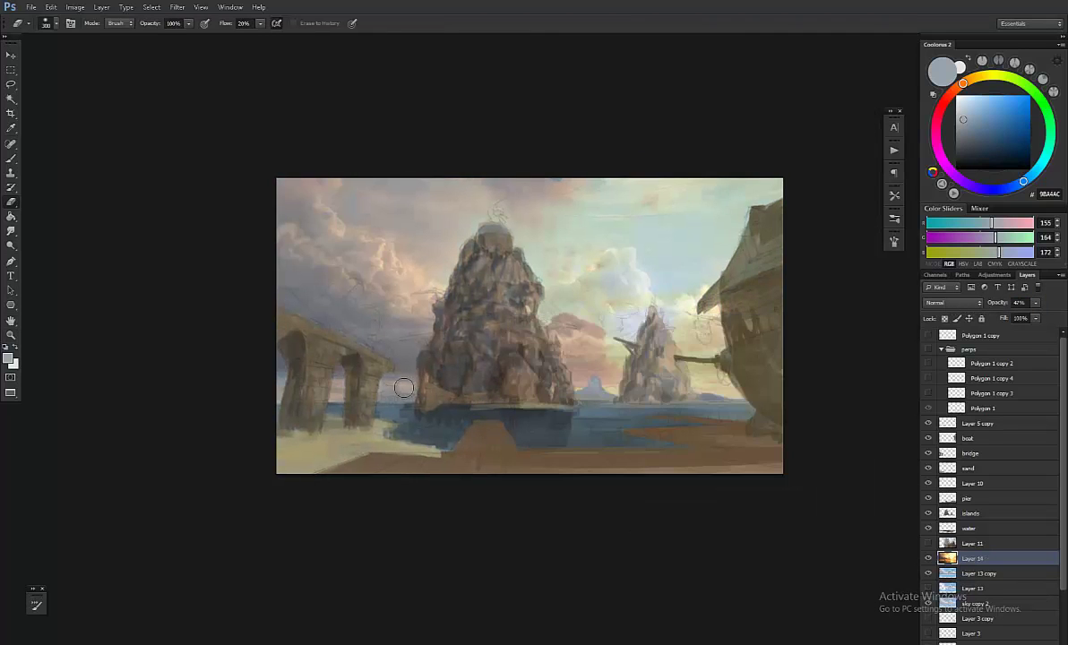
# Step: Restore the sunset overlay to 100% opacity and erase its upper part down to the horizon with an 1100 px eraser
pyautogui.press('b')
pyautogui.hotkey('ctrl', 'z')
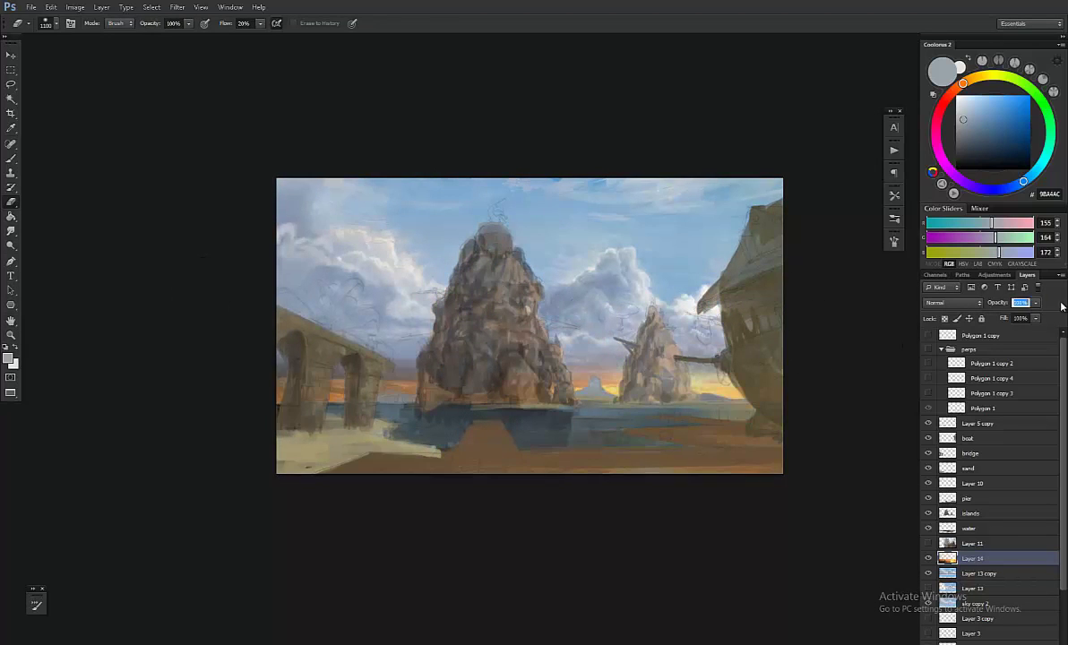
pyautogui.press('[')
pyautogui.press('[')
pyautogui.press('[')
# Step: Flip the canvas horizontally
pyautogui.hotkey('ctrl', '+')
pyautogui.press('z')
pyautogui.hotkey('ctrl', '-')
pyautogui.hotkey('ctrl', 'shift', 'h')
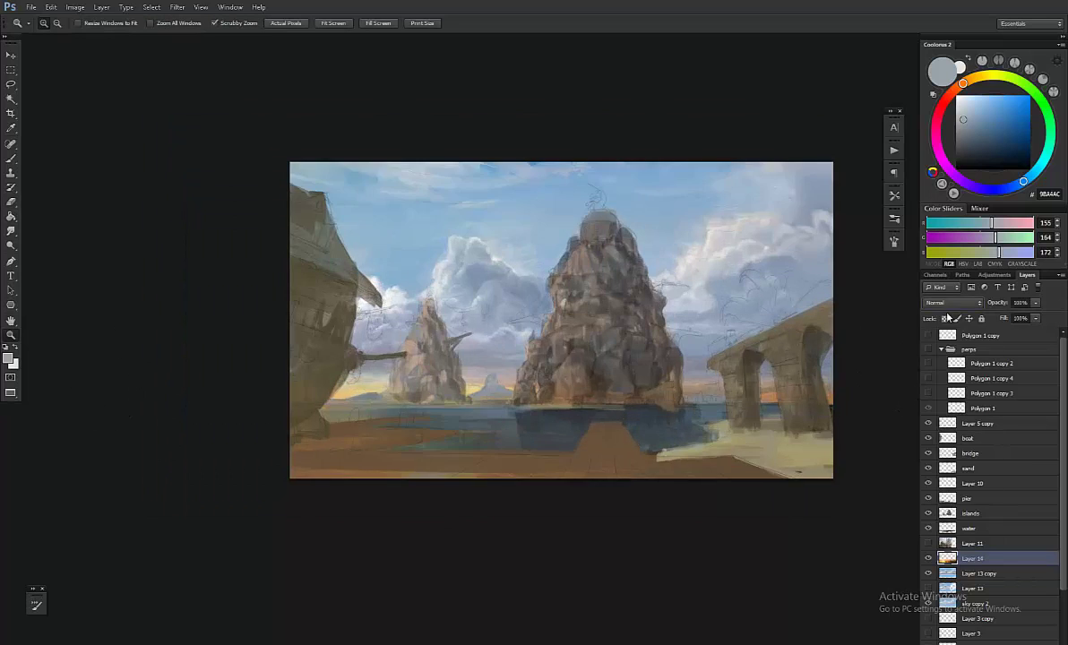
# Step: Try the Hard Light and Hue blending modes on the sunset overlay, and delete its layer
pyautogui.hotkey('shift', 'alt', 'h')
pyautogui.scroll(-7, 949, 305)
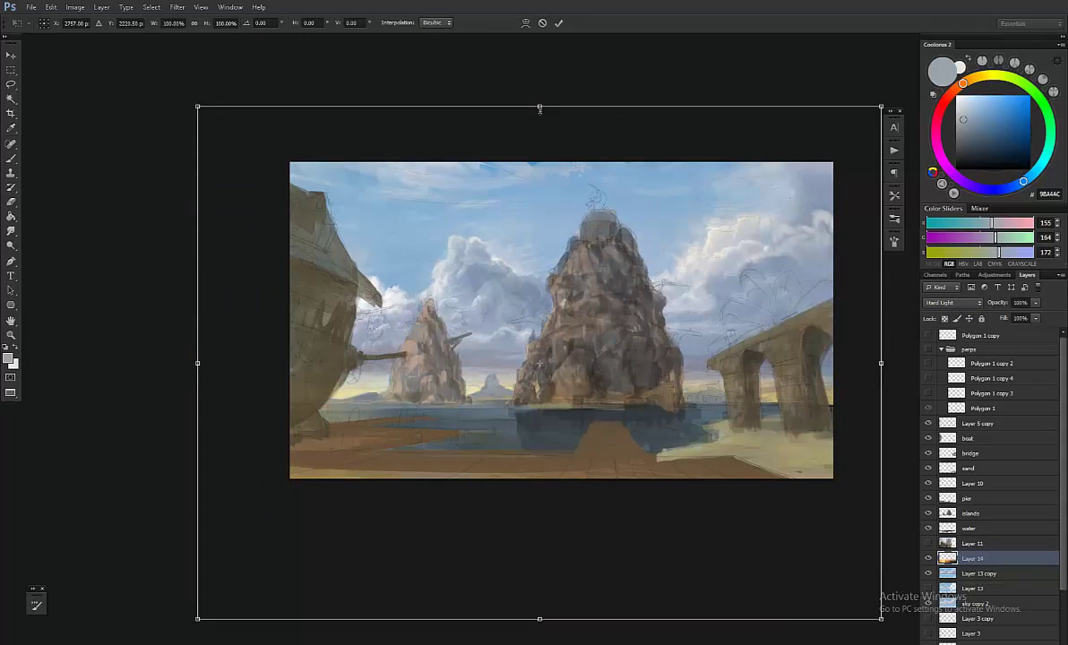
pyautogui.press('Delete')
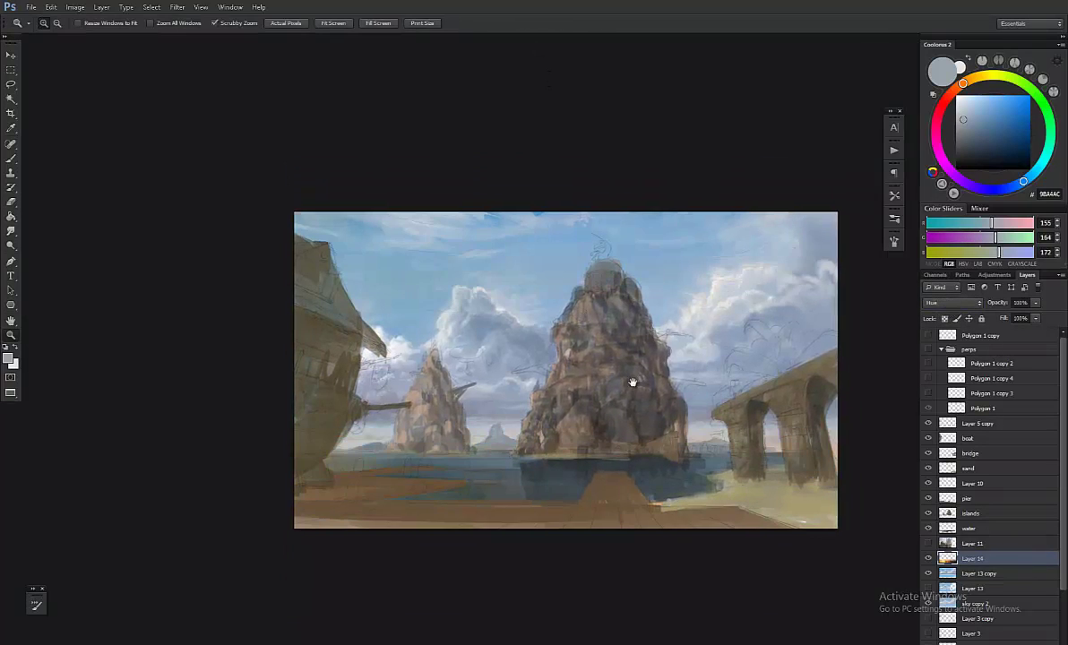
pyautogui.hotkey('ctrl', '-')
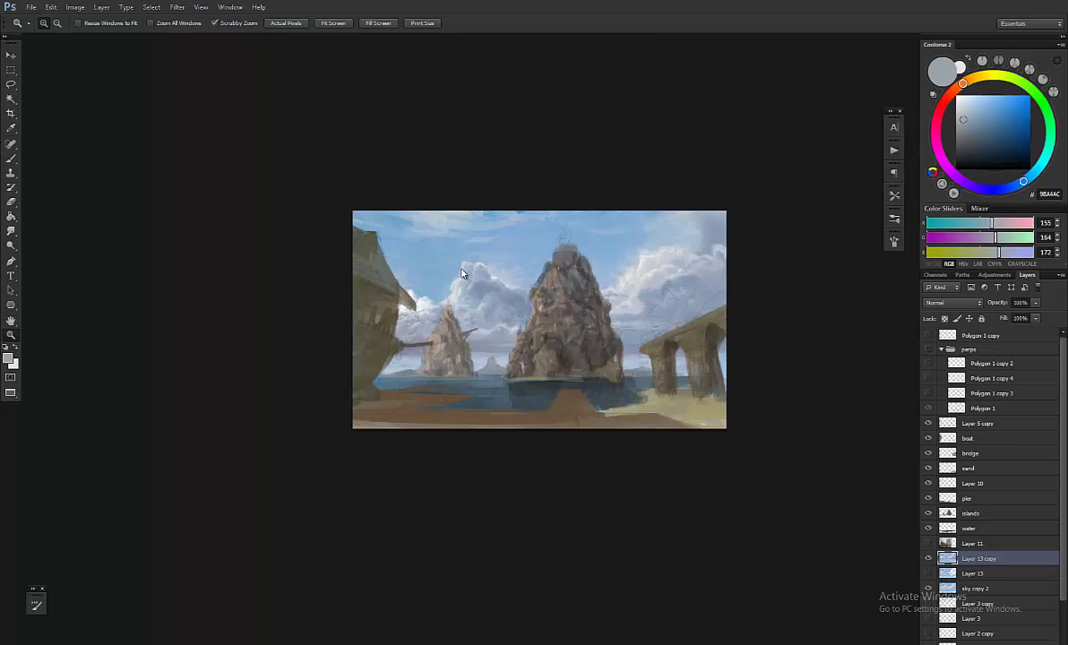
# Step: Paint a pale beige glow along the horizon beside the small island on Layer 13 copy with a Normal-mode brush
pyautogui.hotkey('ctrl', '+')
pyautogui.press('b')
pyautogui.click(134, 22)
pyautogui.click(121, 27)
pyautogui.keyDown('alt'); pyautogui.click(327, 377); pyautogui.keyUp('alt')
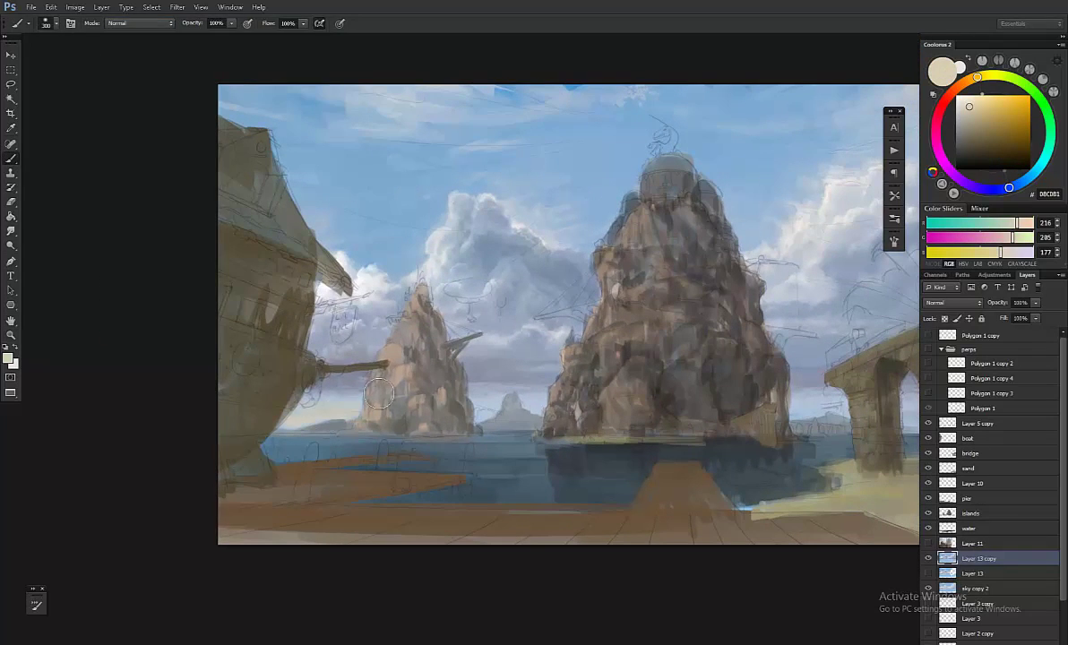
pyautogui.hotkey('ctrl', '-')
pyautogui.hotkey('ctrl', '-')
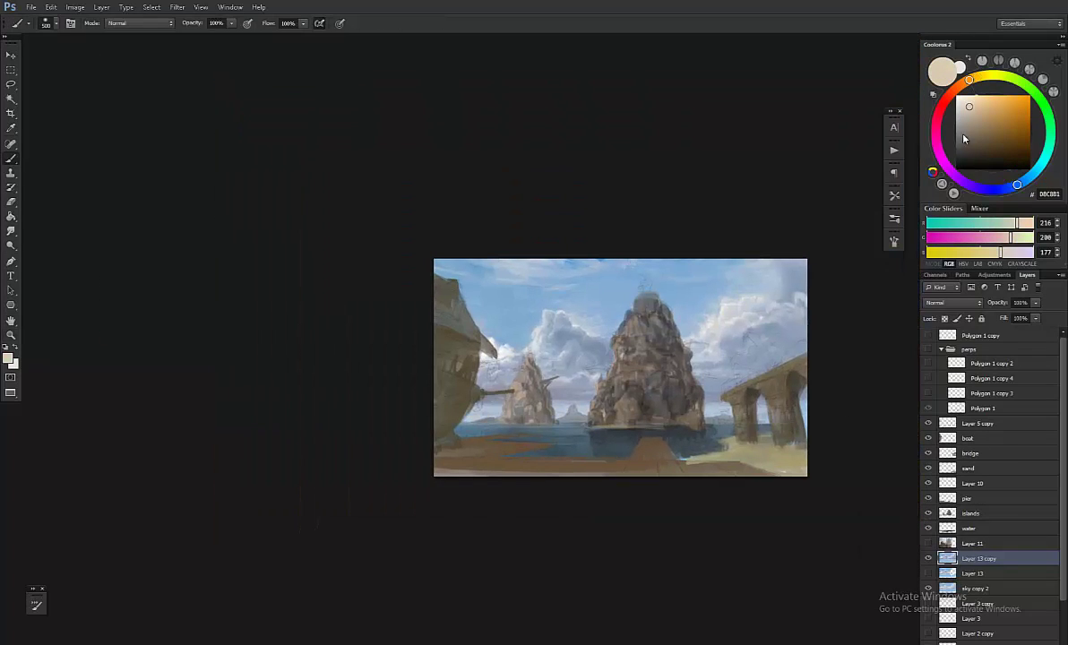
# Step: Rework the low sky along the horizon with a 500 px brush, using a darker beige and a pale blue-grey
pyautogui.keyDown('alt'); pyautogui.click(442, 399); pyautogui.keyUp('alt')
pyautogui.hotkey('ctrl', '+')
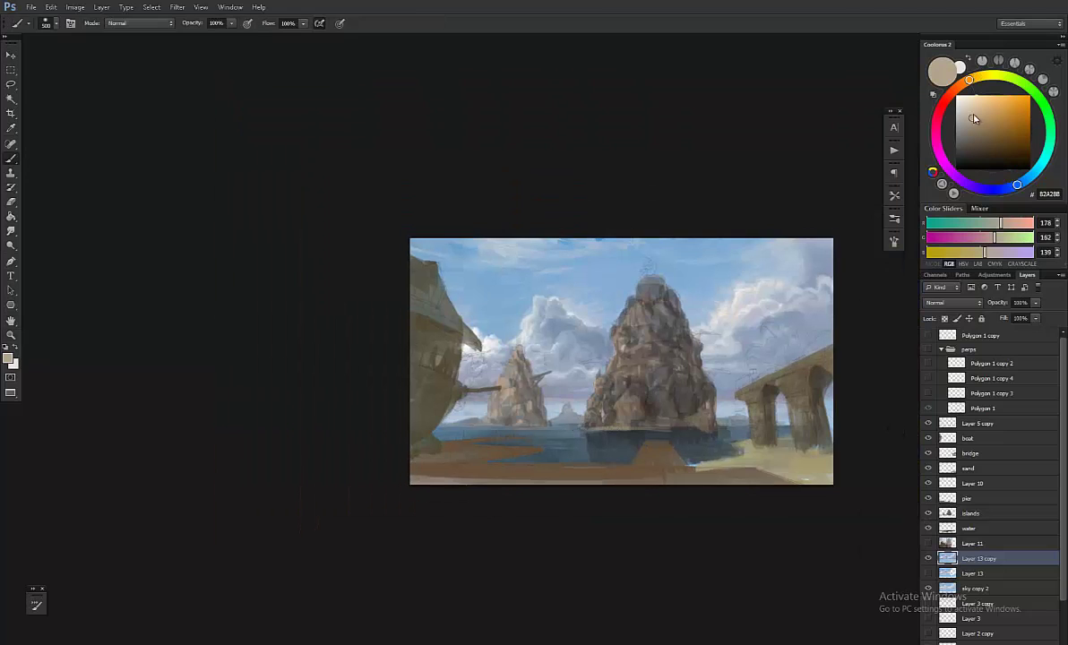
pyautogui.hotkey('ctrl', '+')
pyautogui.hotkey('ctrl', '-')
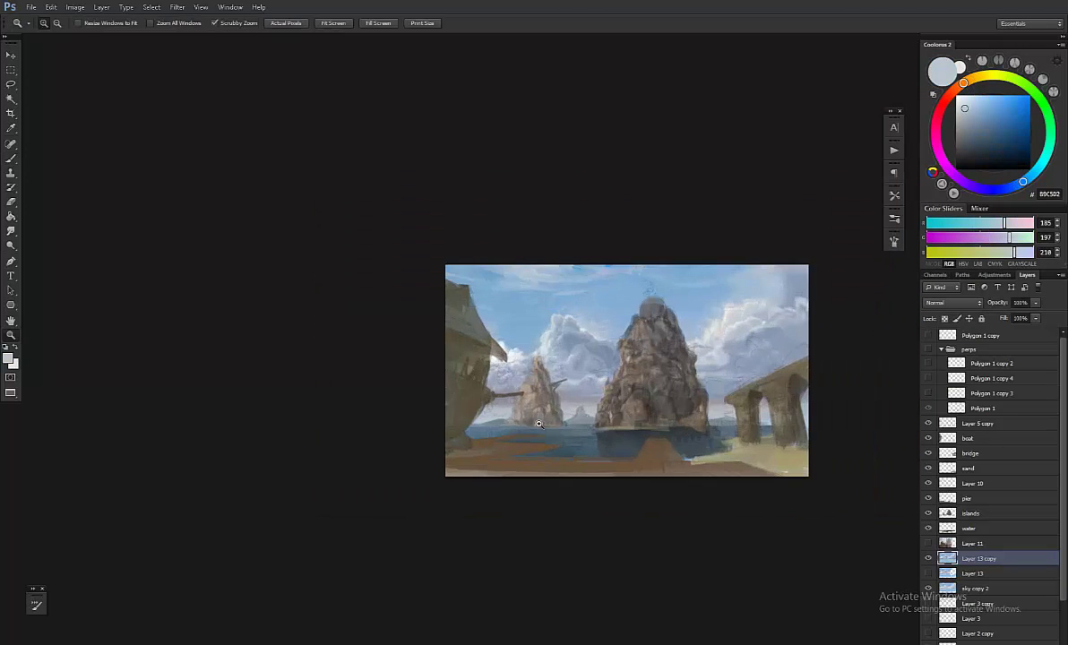
pyautogui.hotkey('ctrl', '+')
pyautogui.hotkey('ctrl', '+')
# Step: Adjust the midtones of the low sky around the distant rock with the Burn tool at 20% and 90% exposure
pyautogui.press('o')
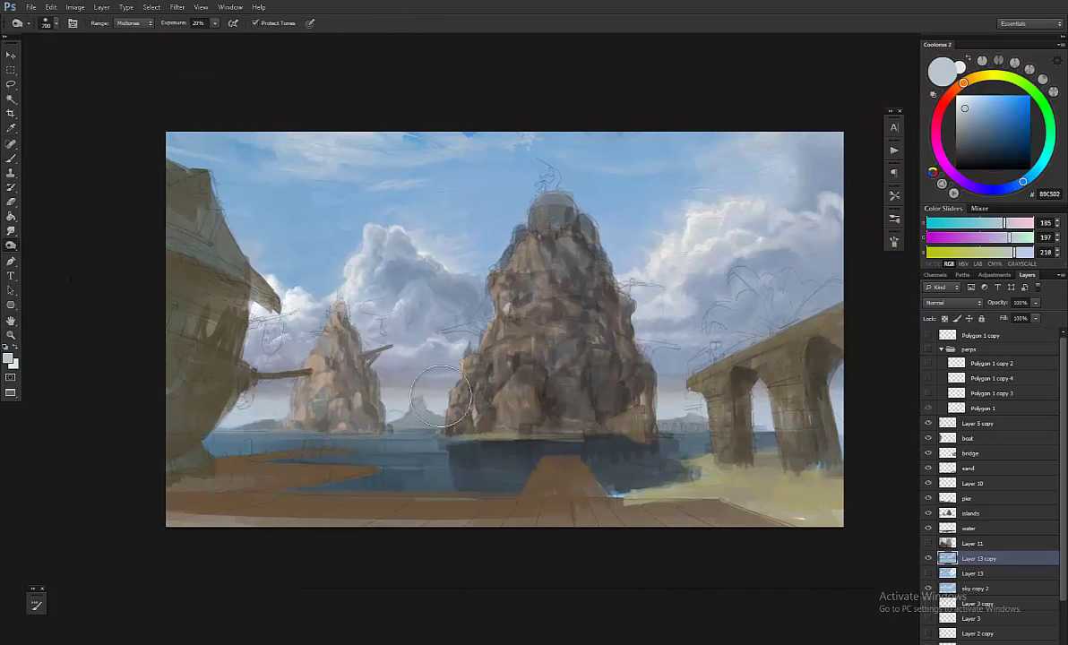
pyautogui.press('z')
pyautogui.moveTo(788, 422)
pyautogui.mouseDown()
pyautogui.moveTo(583, 425)
pyautogui.moveTo(788, 422)
pyautogui.mouseUp()
pyautogui.press('o')
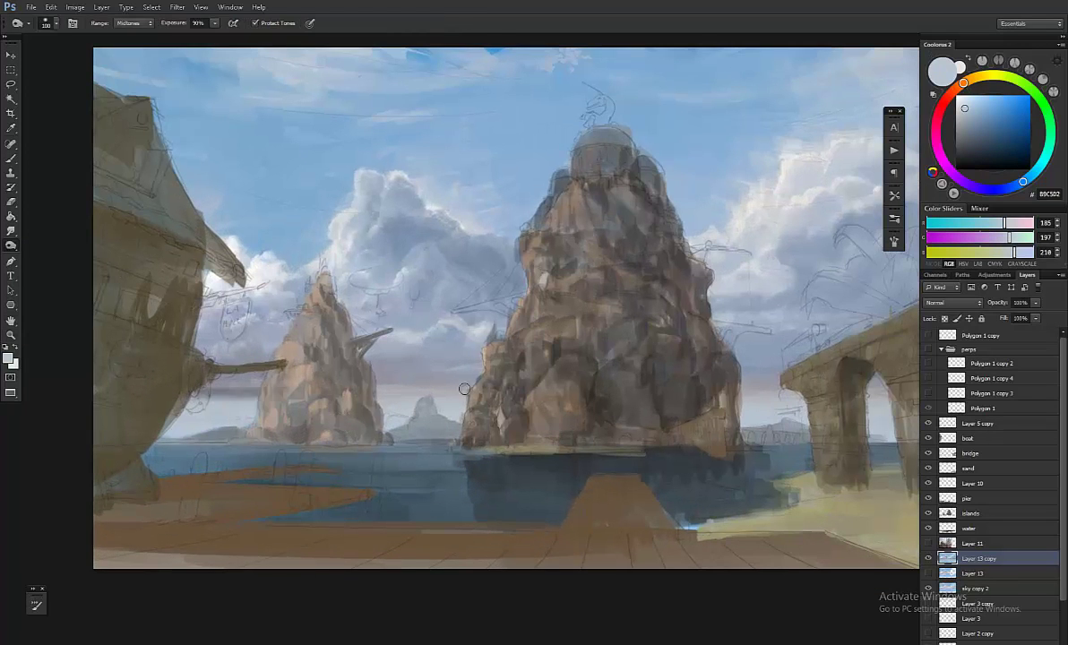
# Step: Toggle the proof-colour preview on and off to check the whole painting
pyautogui.press('z')
pyautogui.moveTo(260, 368)
pyautogui.mouseDown()
pyautogui.moveTo(179, 367)
pyautogui.moveTo(587, 344)
pyautogui.mouseUp()
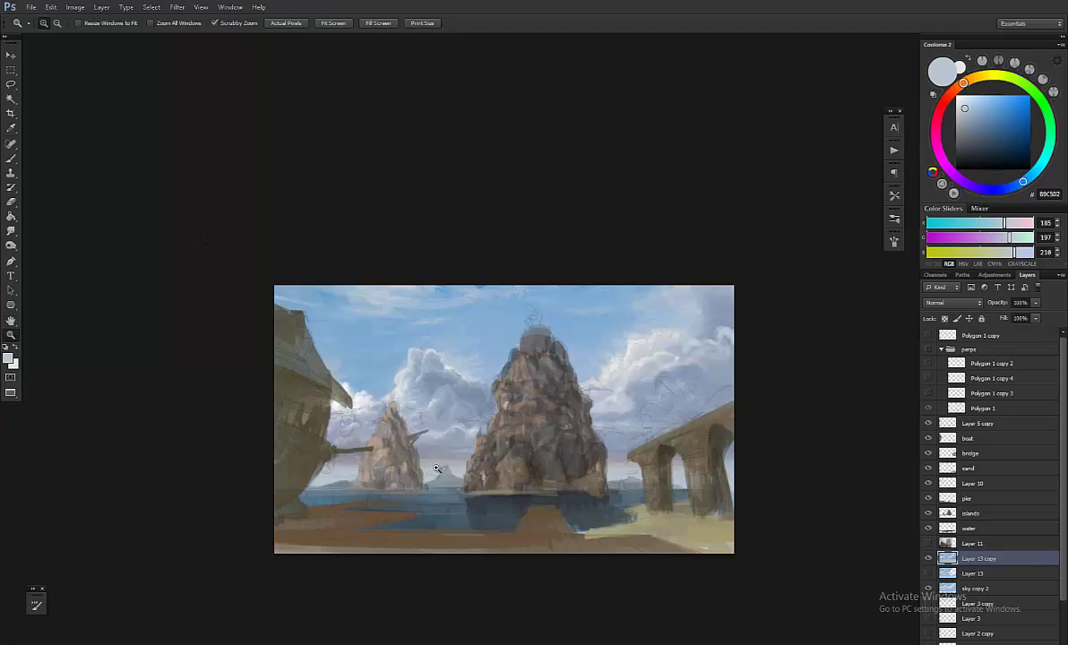
pyautogui.hotkey('ctrl', 'y')
pyautogui.scroll(2, 425, 462)
pyautogui.scroll(-4, 425, 462)
pyautogui.hotkey('ctrl', 'y')
# Step: Darken the boat and the pier with Hue/Saturation, setting the pier's lightness to -48
pyautogui.press('v')
pyautogui.scroll(3, 287, 427)
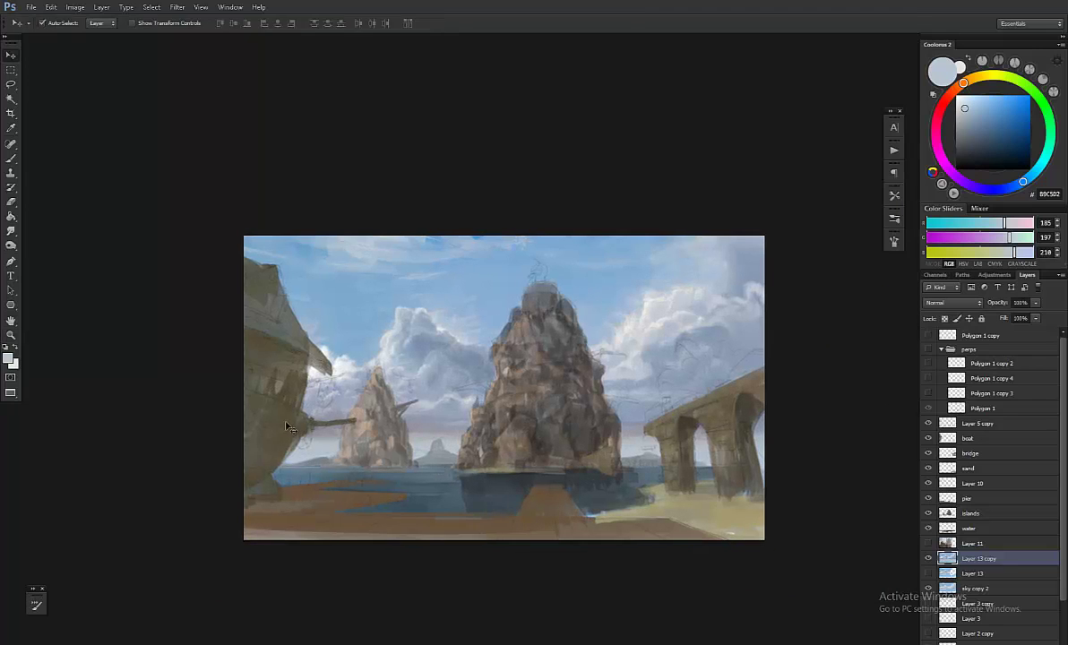
pyautogui.click(287, 427)
pyautogui.hotkey('ctrl', 'u')
pyautogui.moveTo(755, 160); pyautogui.dragTo(729, 164)
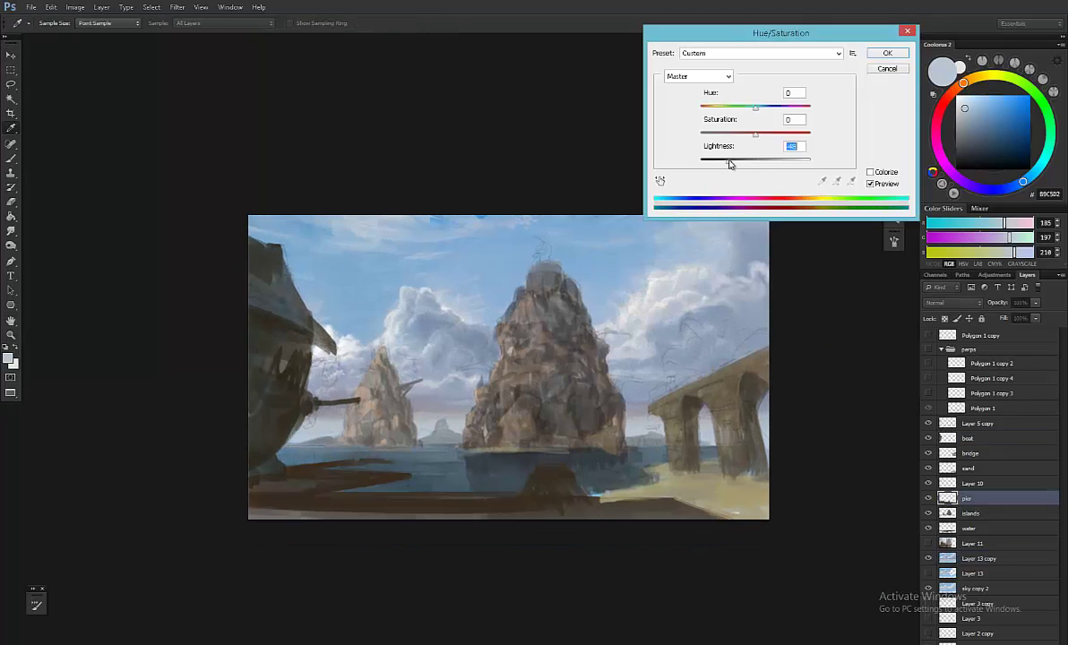
pyautogui.press('Return')
# Step: Darken the sand layer with Hue/Saturation at a lightness of -25
pyautogui.press('z')
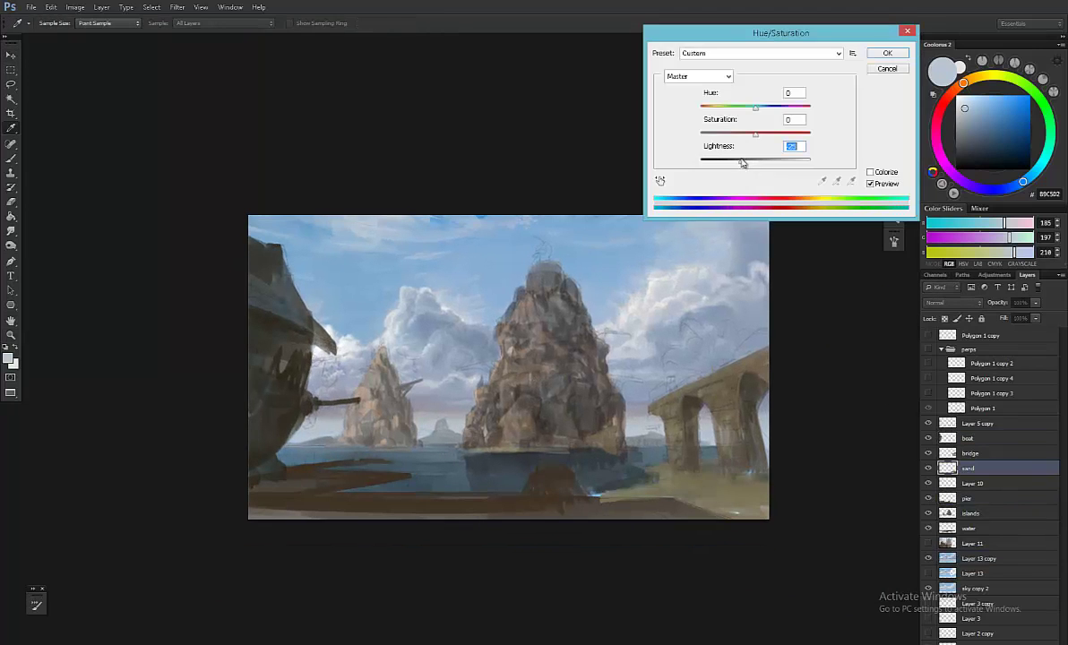
pyautogui.press('Return')
pyautogui.press('z')
pyautogui.scroll(-2, 584, 369)
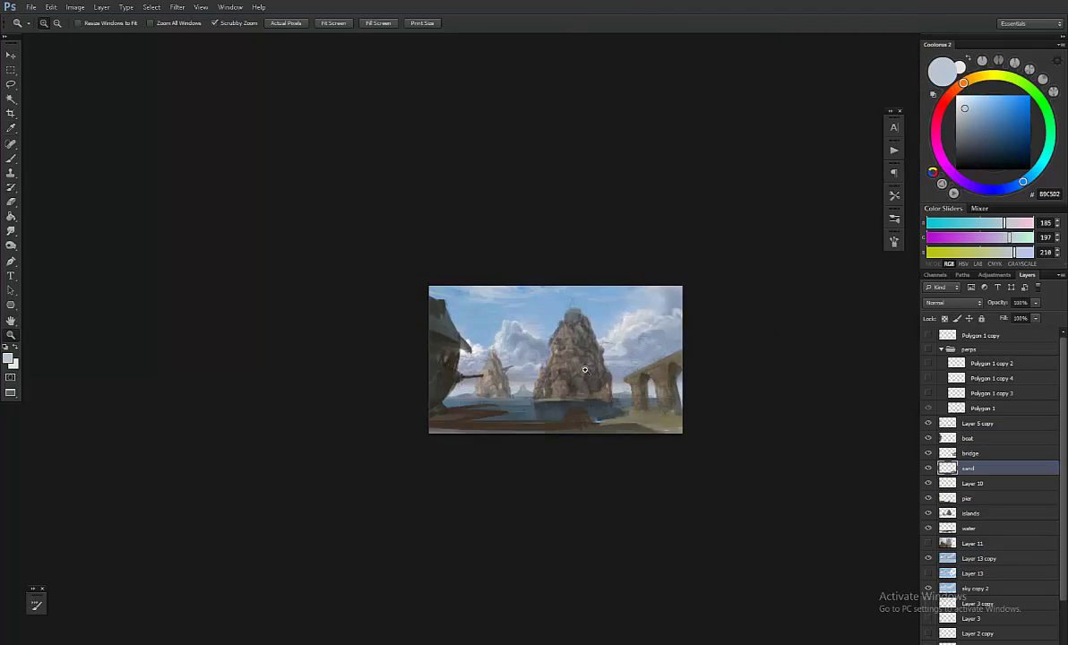
pyautogui.hotkey('ctrl', '0')
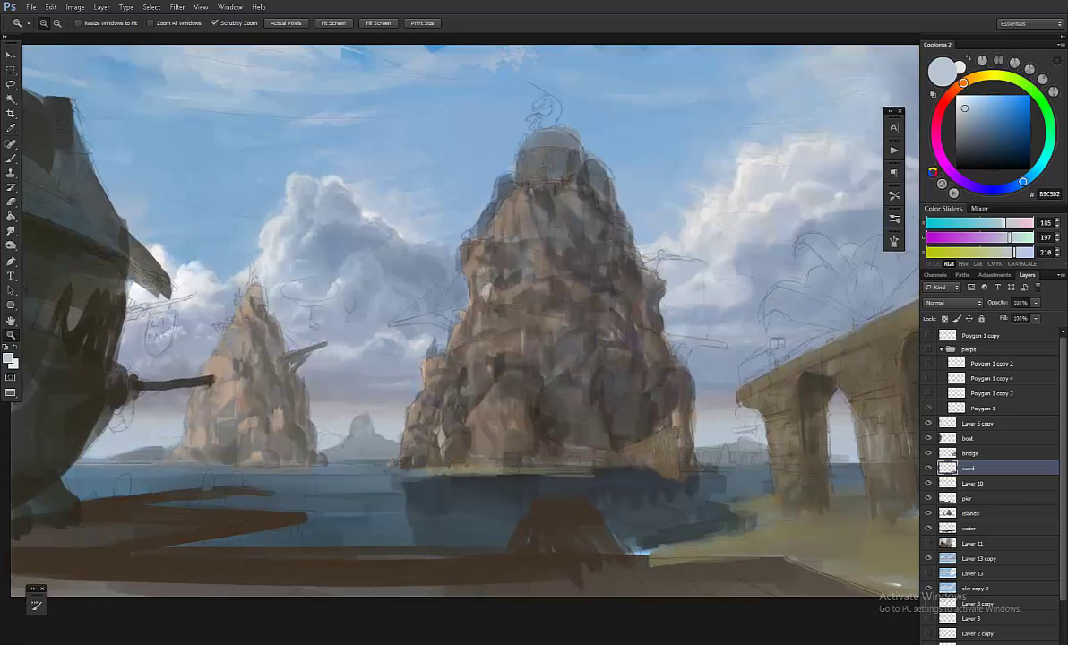